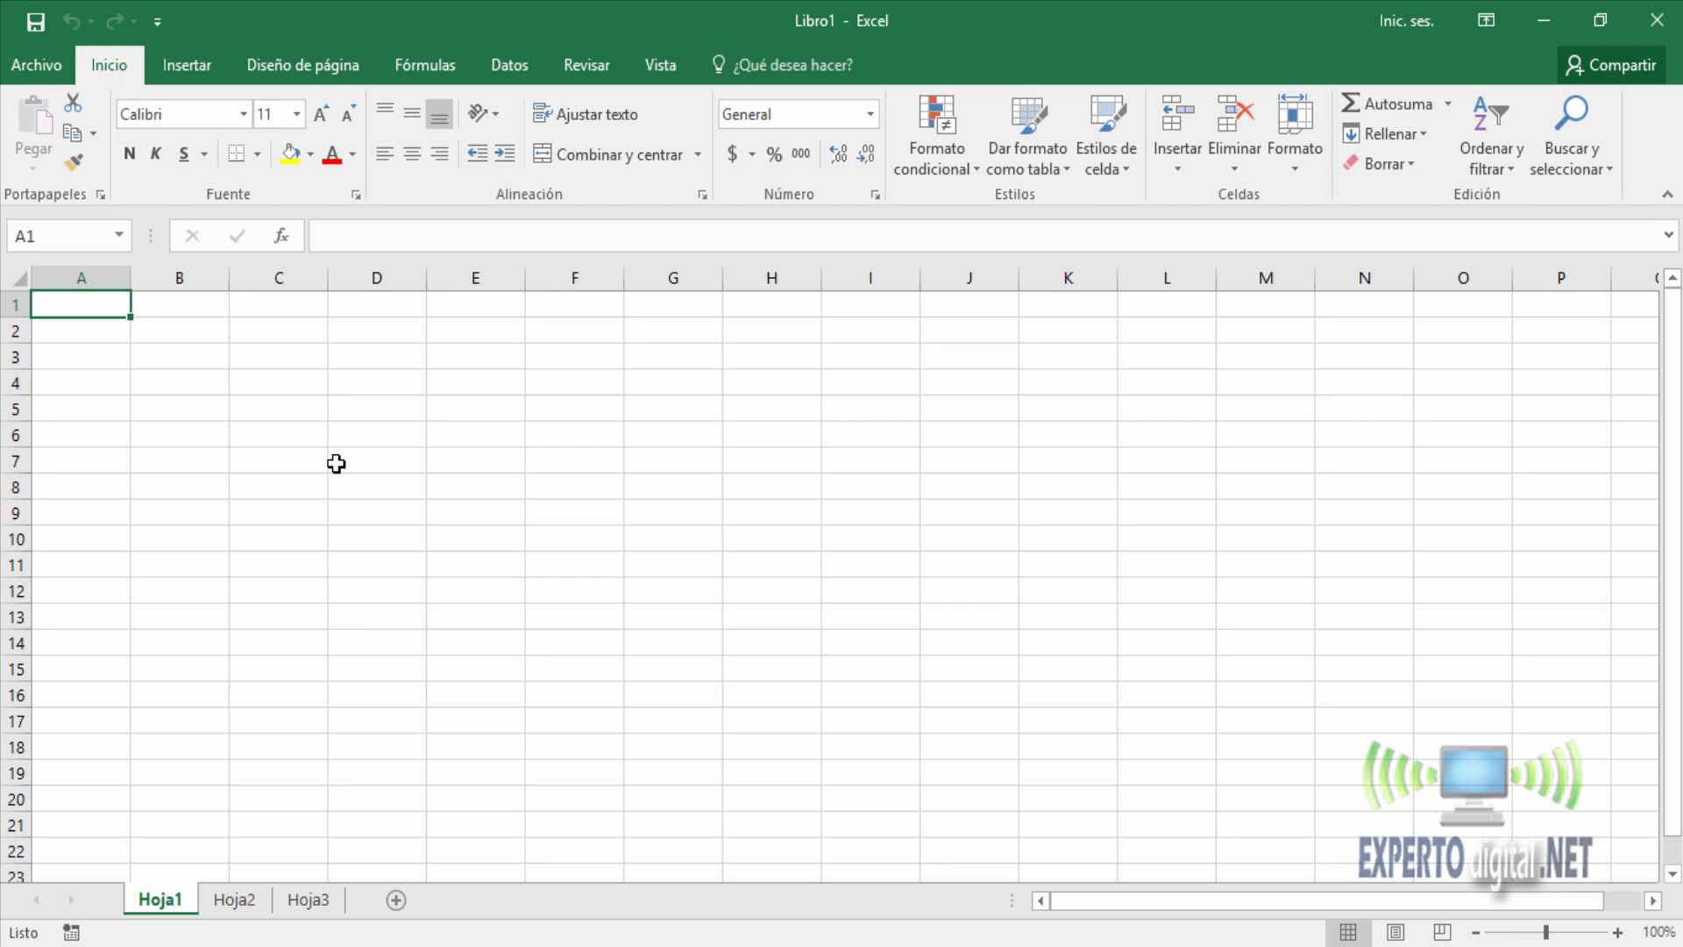
Enable the Programador tab in the Excel ribbon customization options.
click(33, 85)
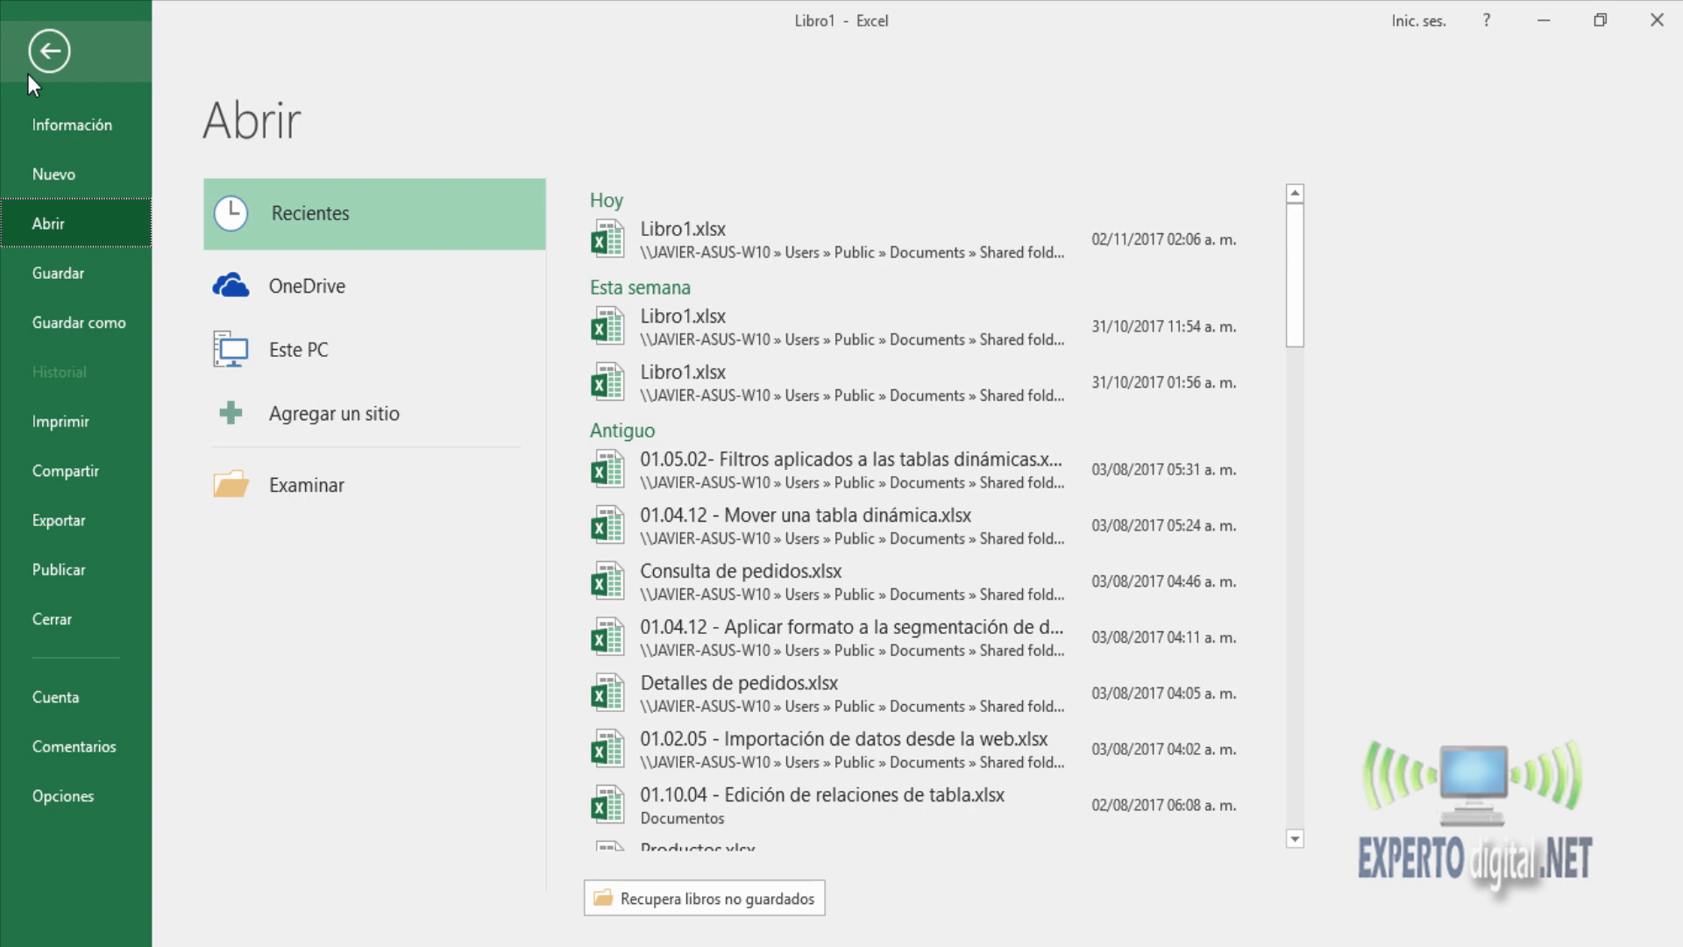
click(45, 801)
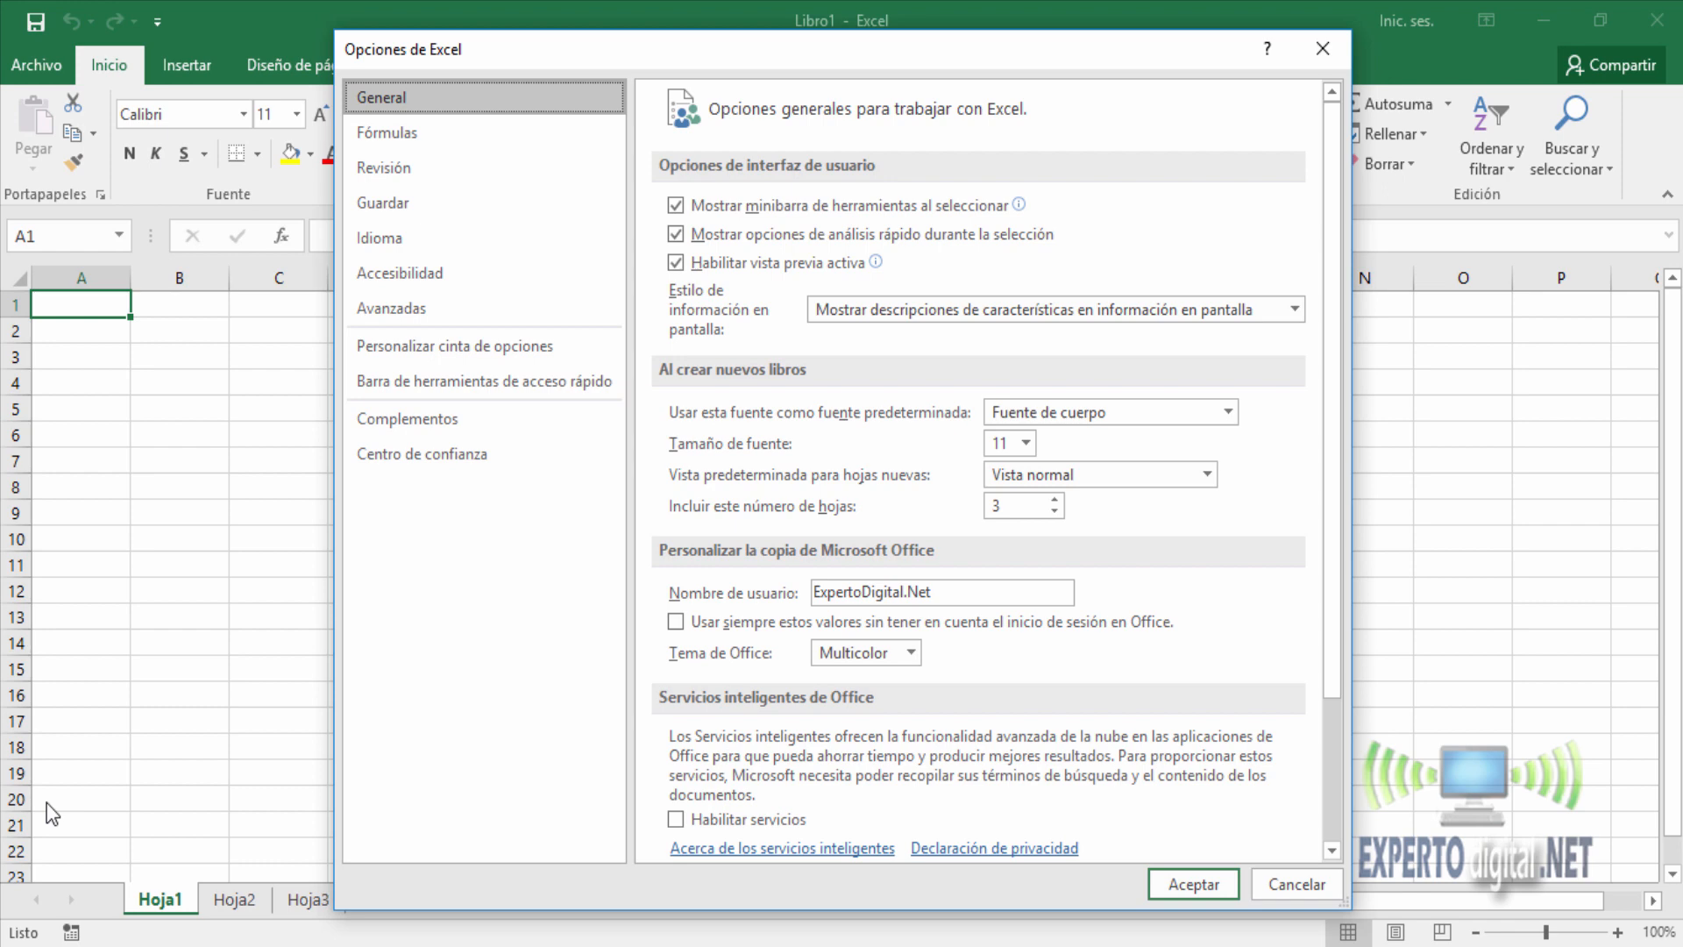
click(449, 349)
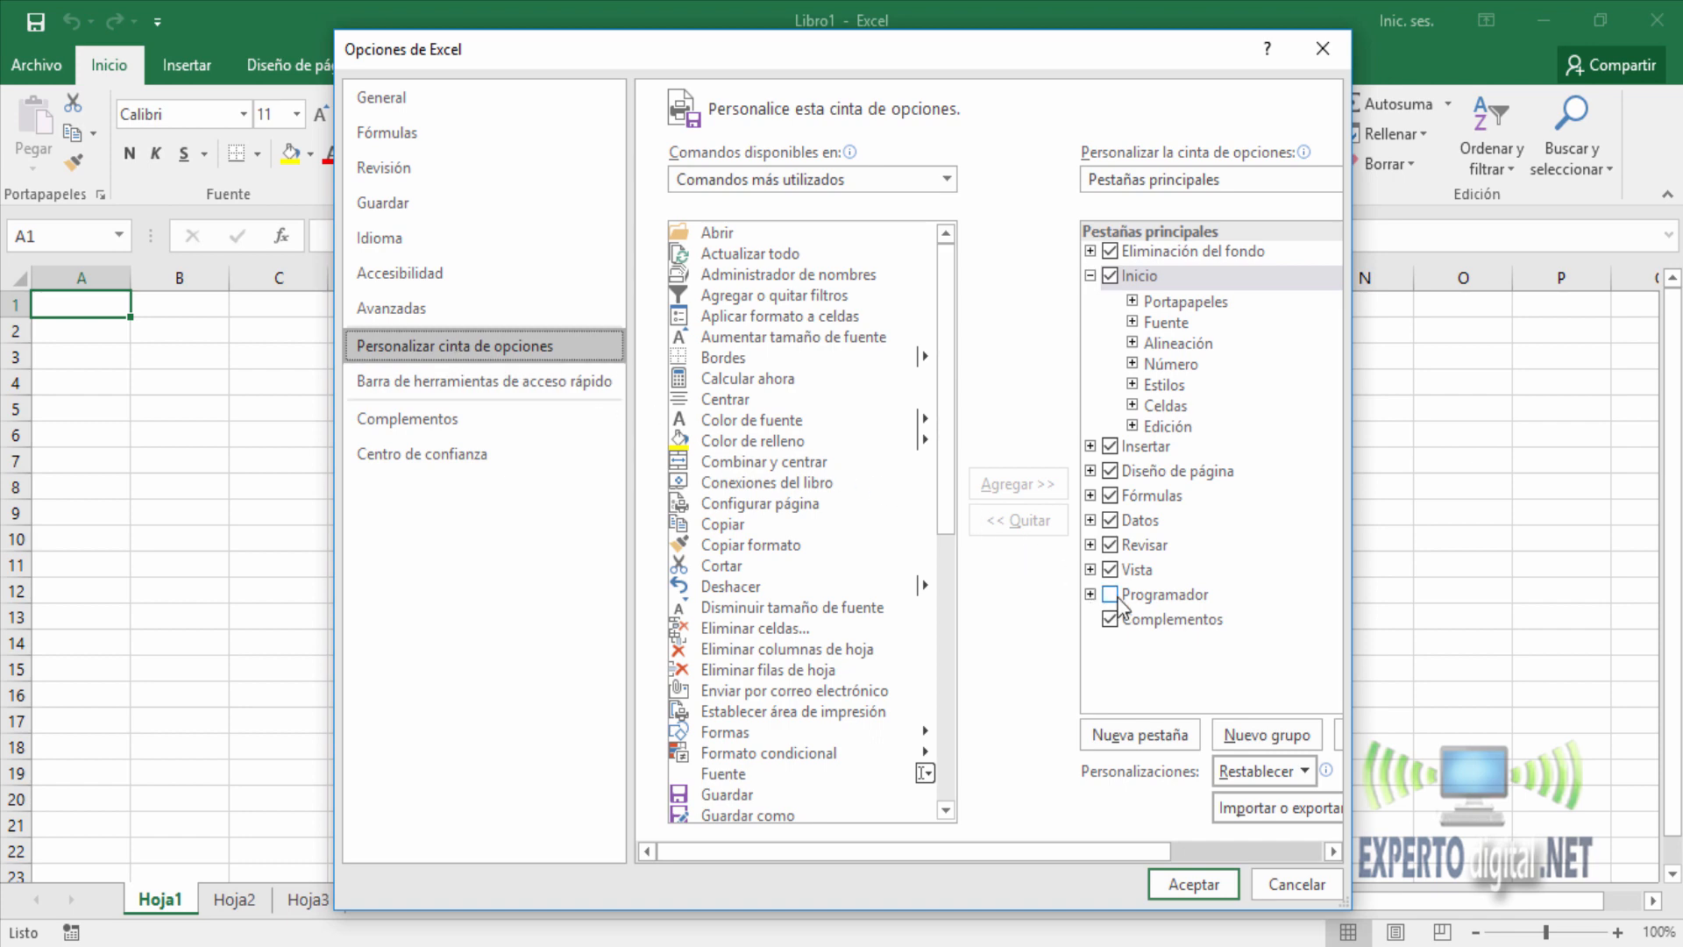
click(1124, 597)
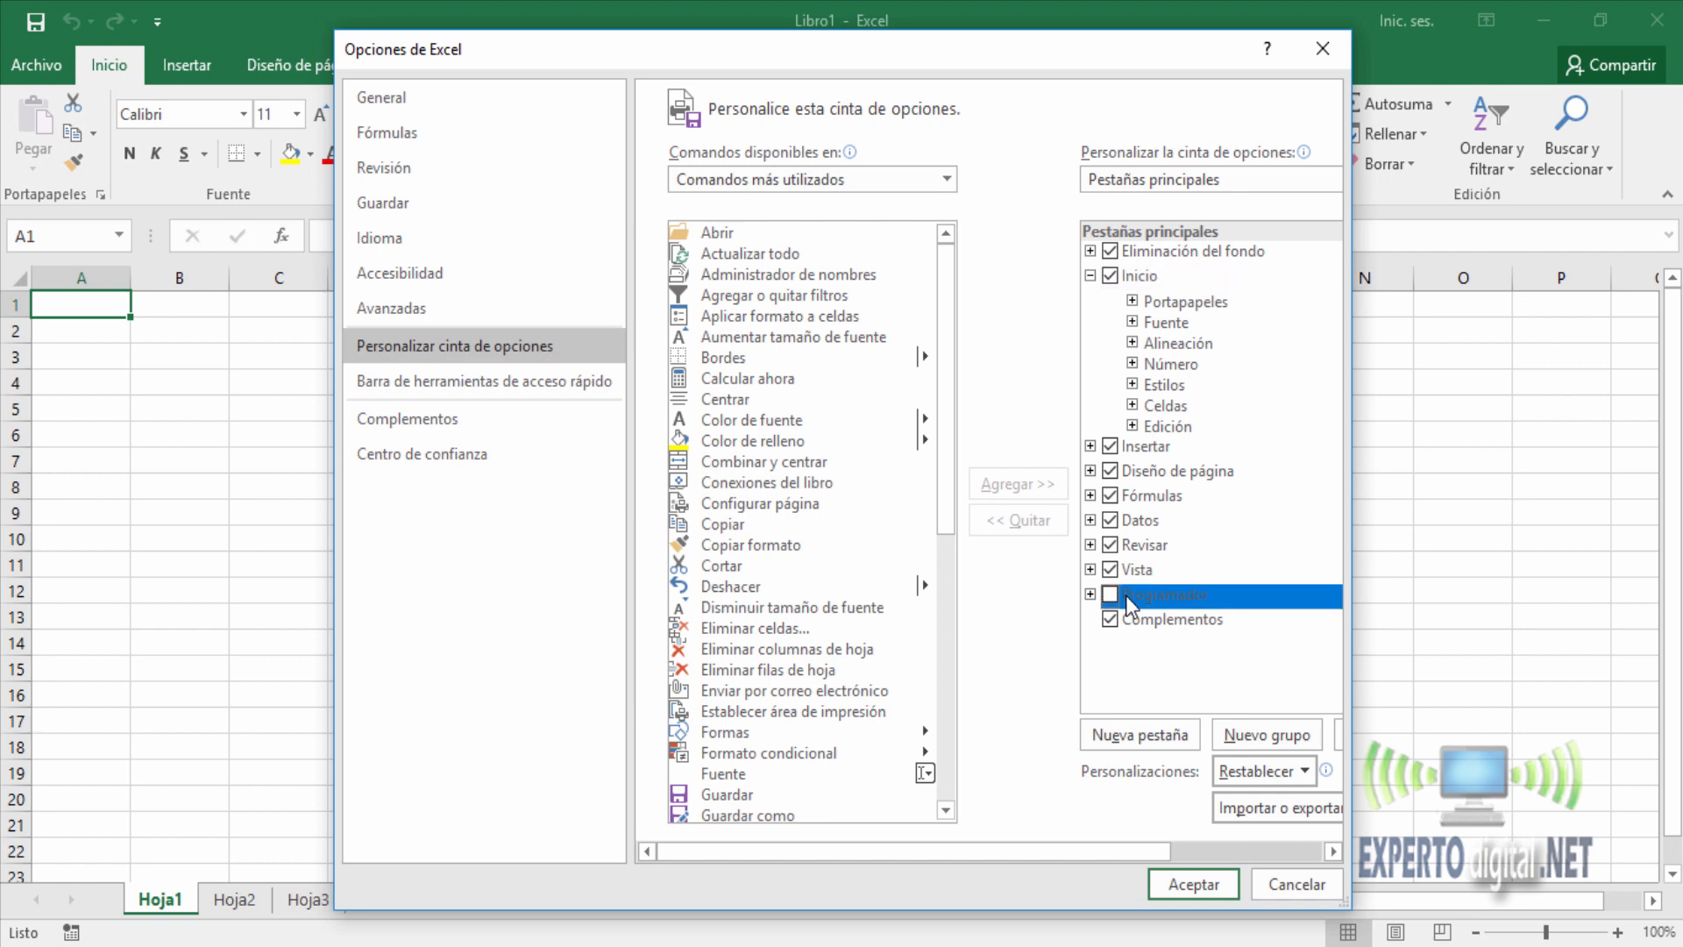
click(1110, 596)
click(1198, 881)
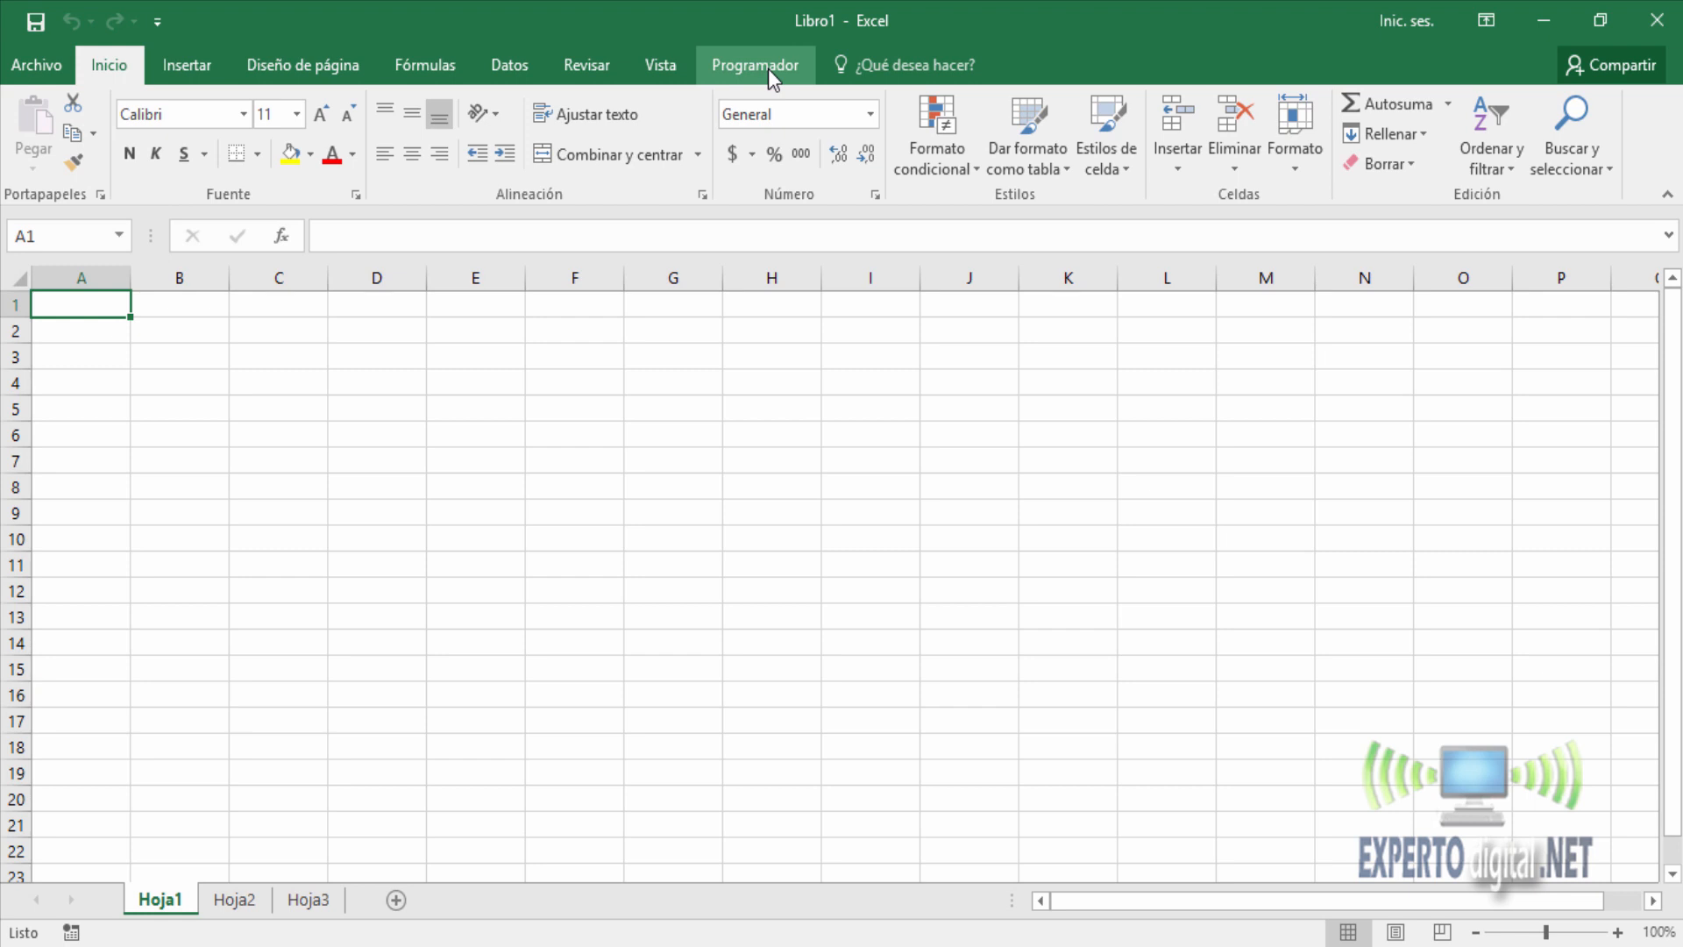
Start recording a macro named Ingreso, stored in this workbook, and turn on relative references.
click(768, 69)
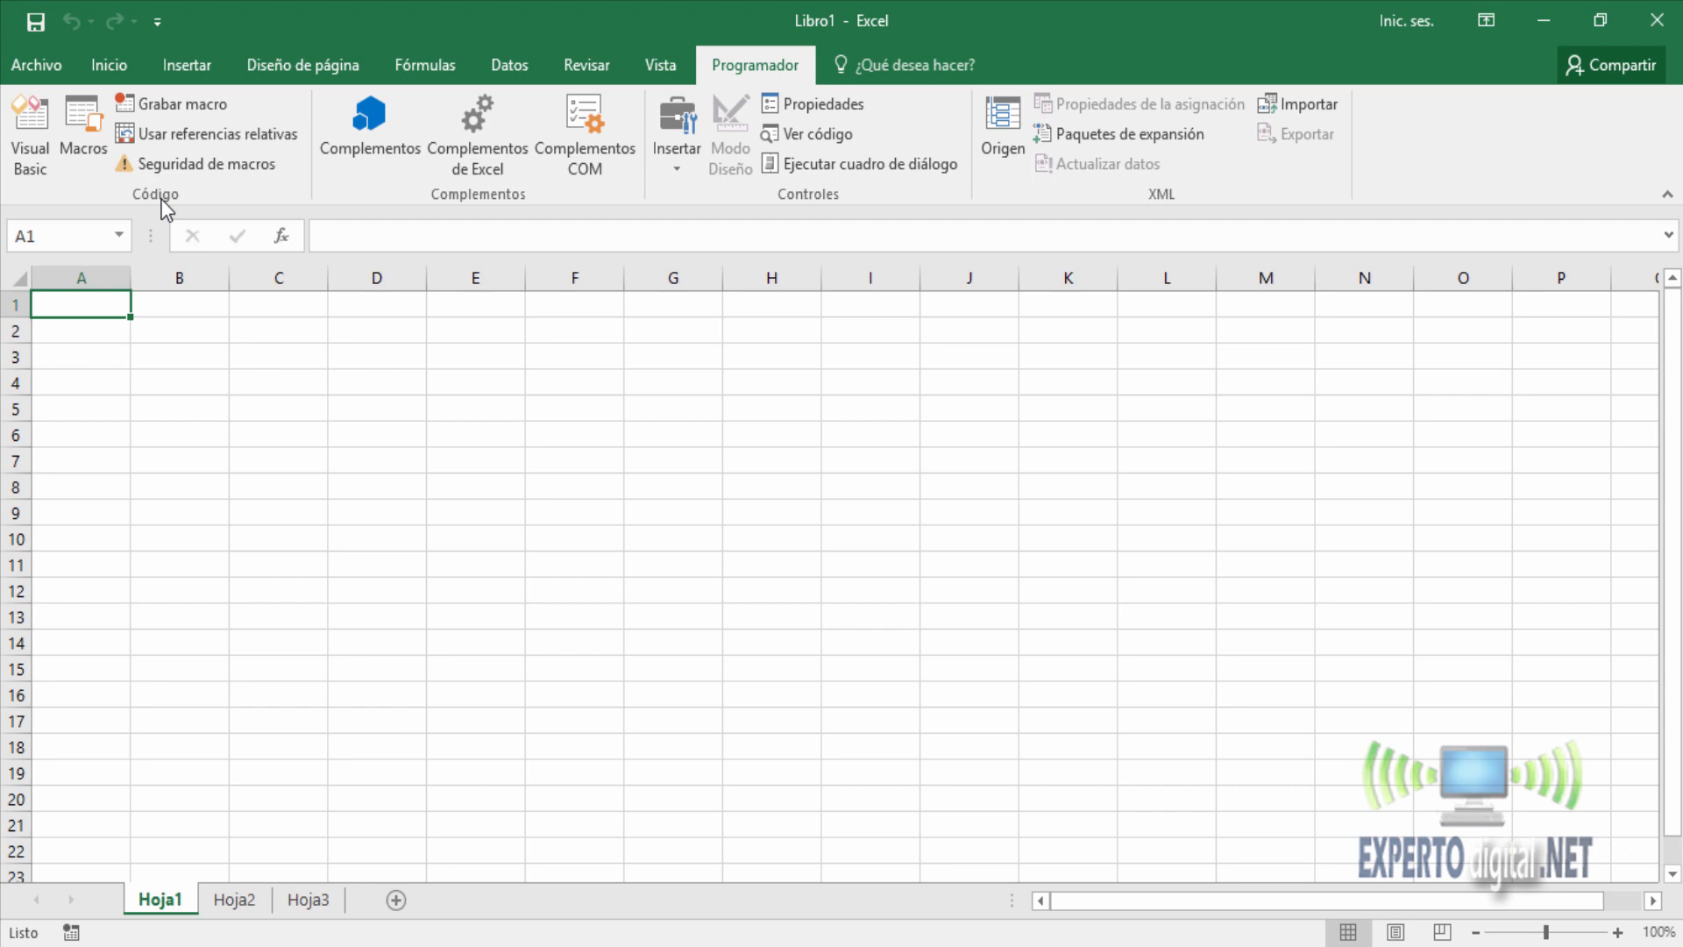
click(177, 133)
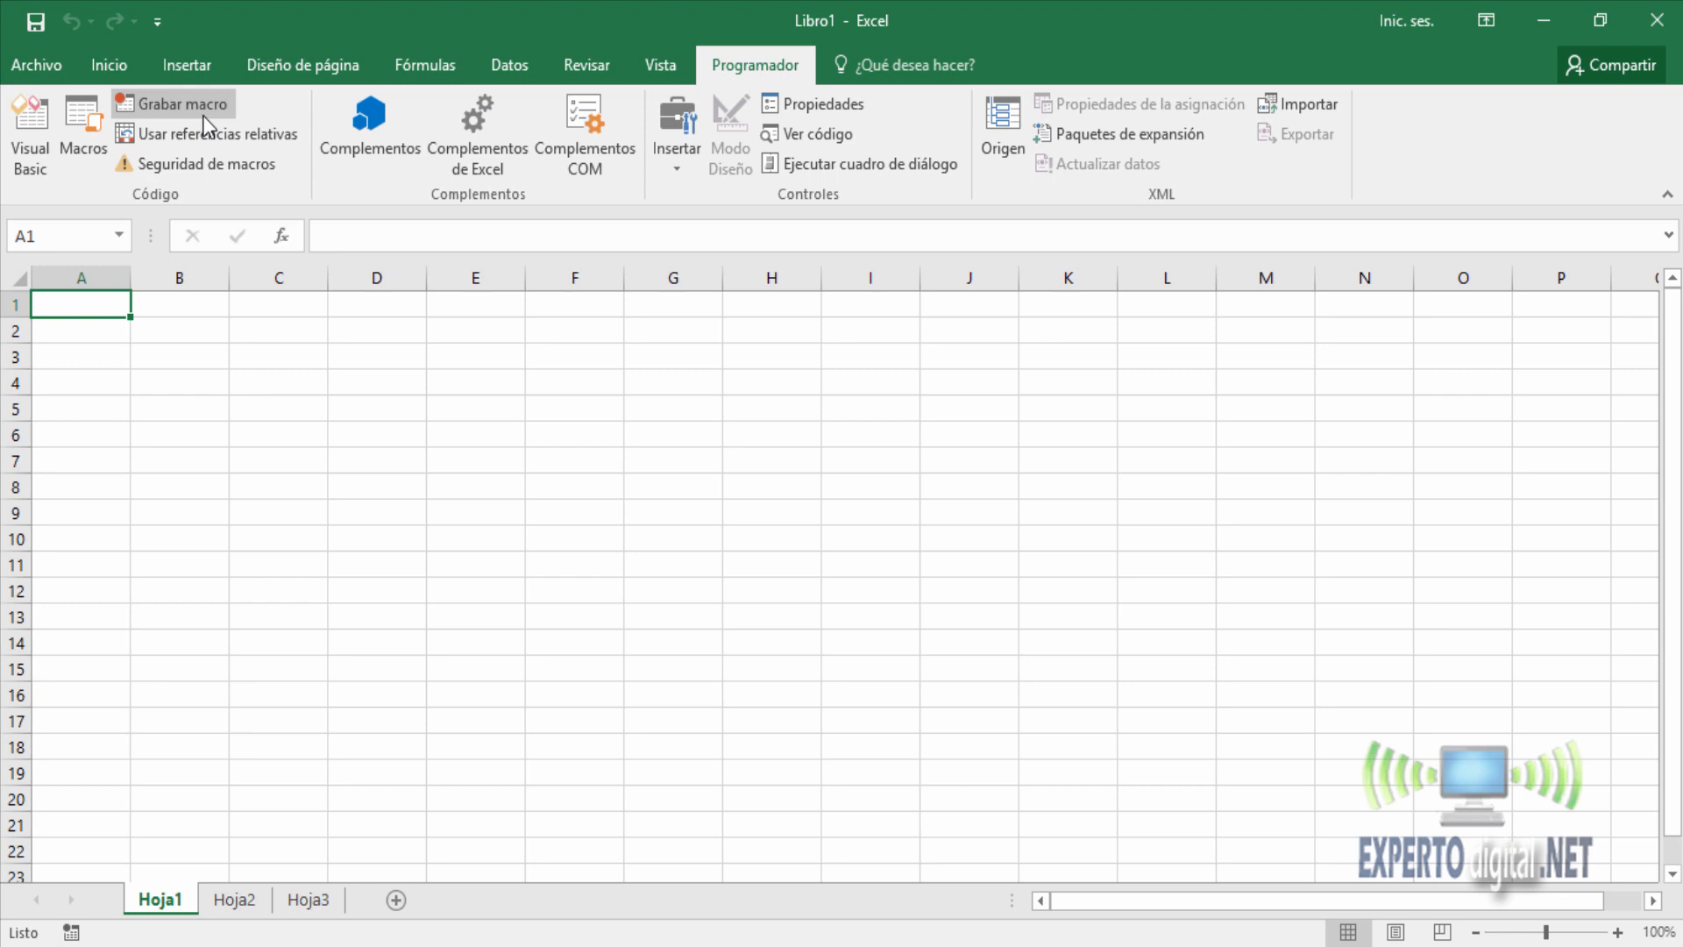
click(204, 117)
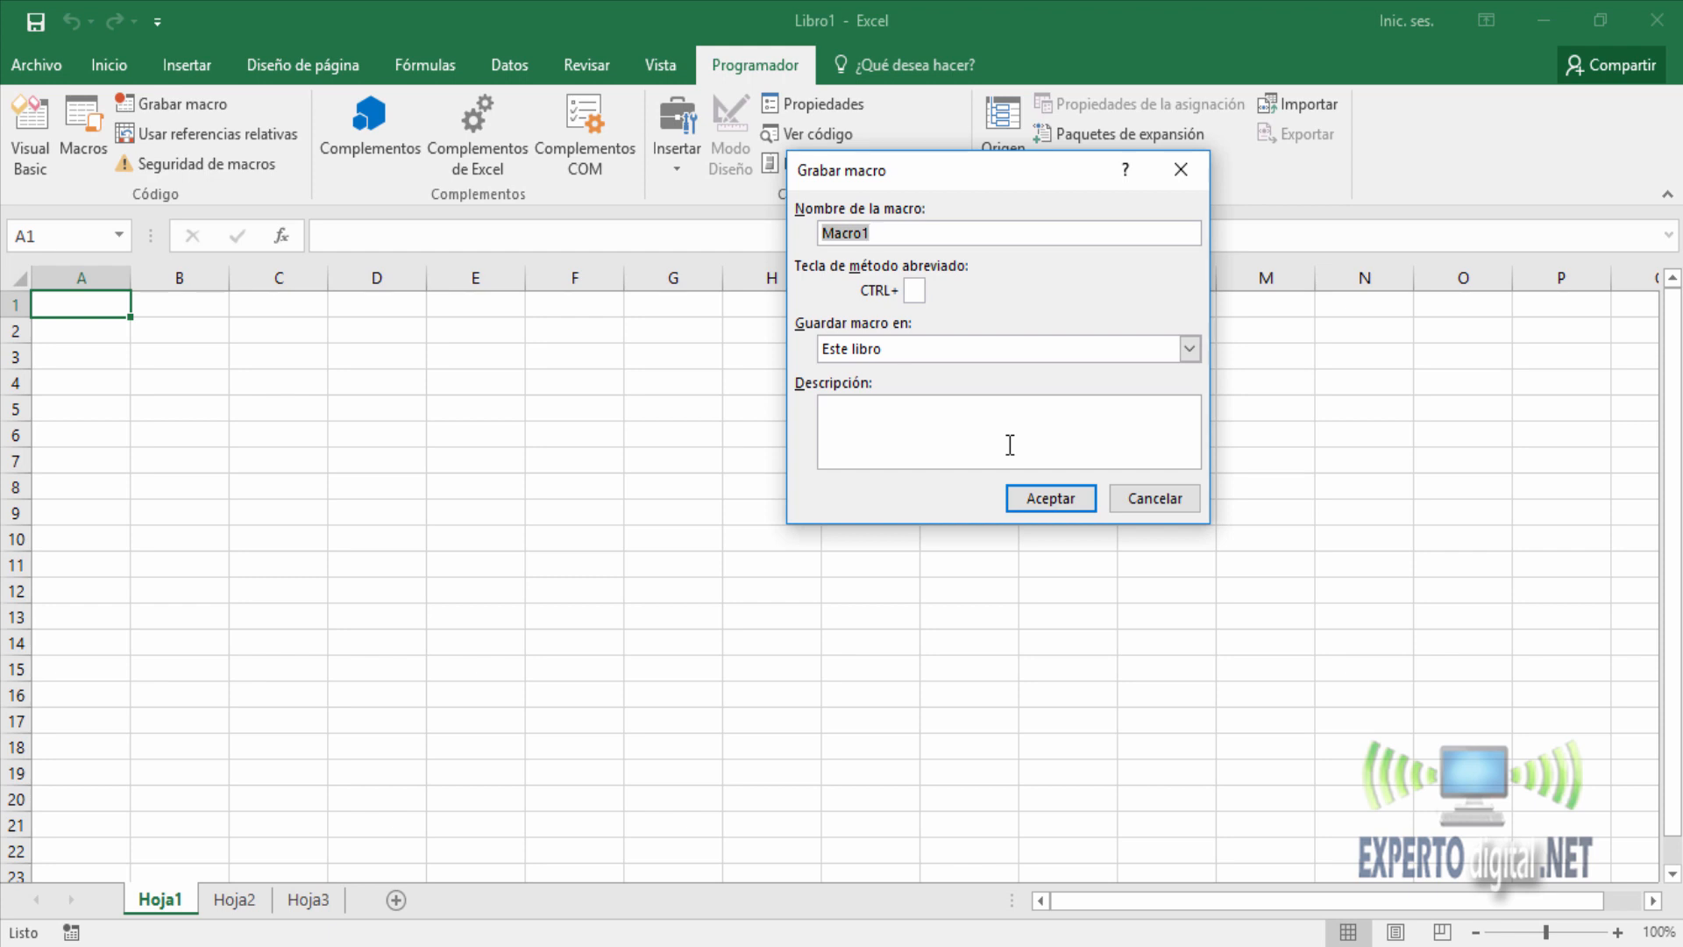
text(Ingreso)
click(1057, 498)
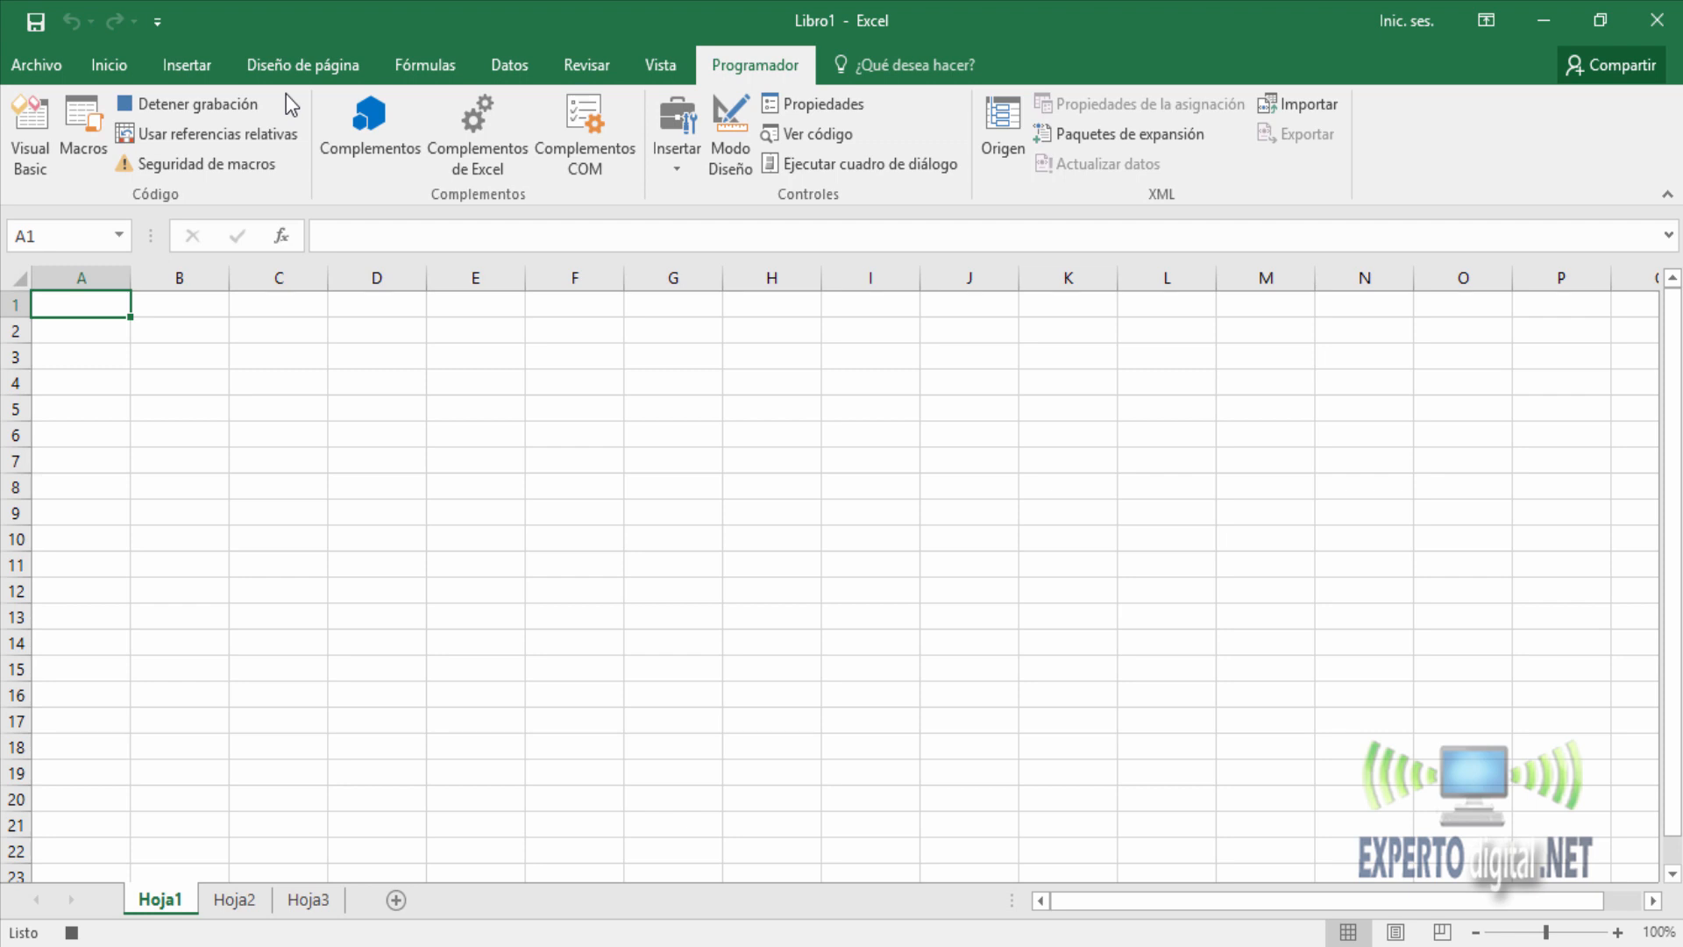
click(256, 138)
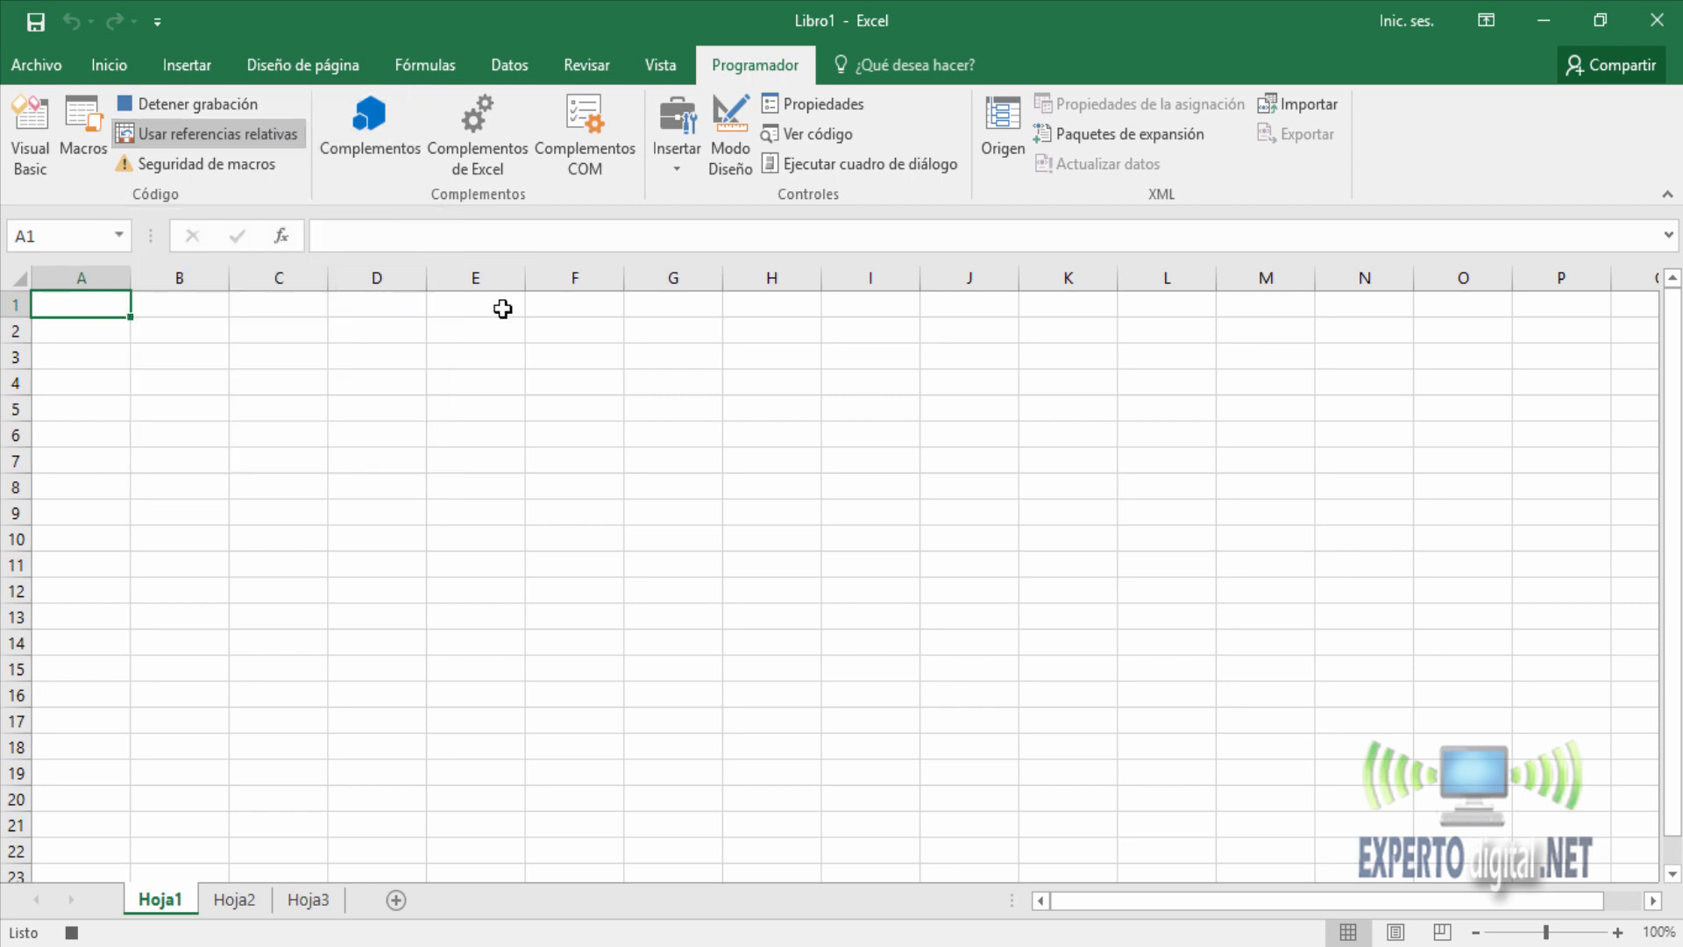
Record entering the formula =AHORA() in cell A1, reselect A1 and stop the recording.
text(=)
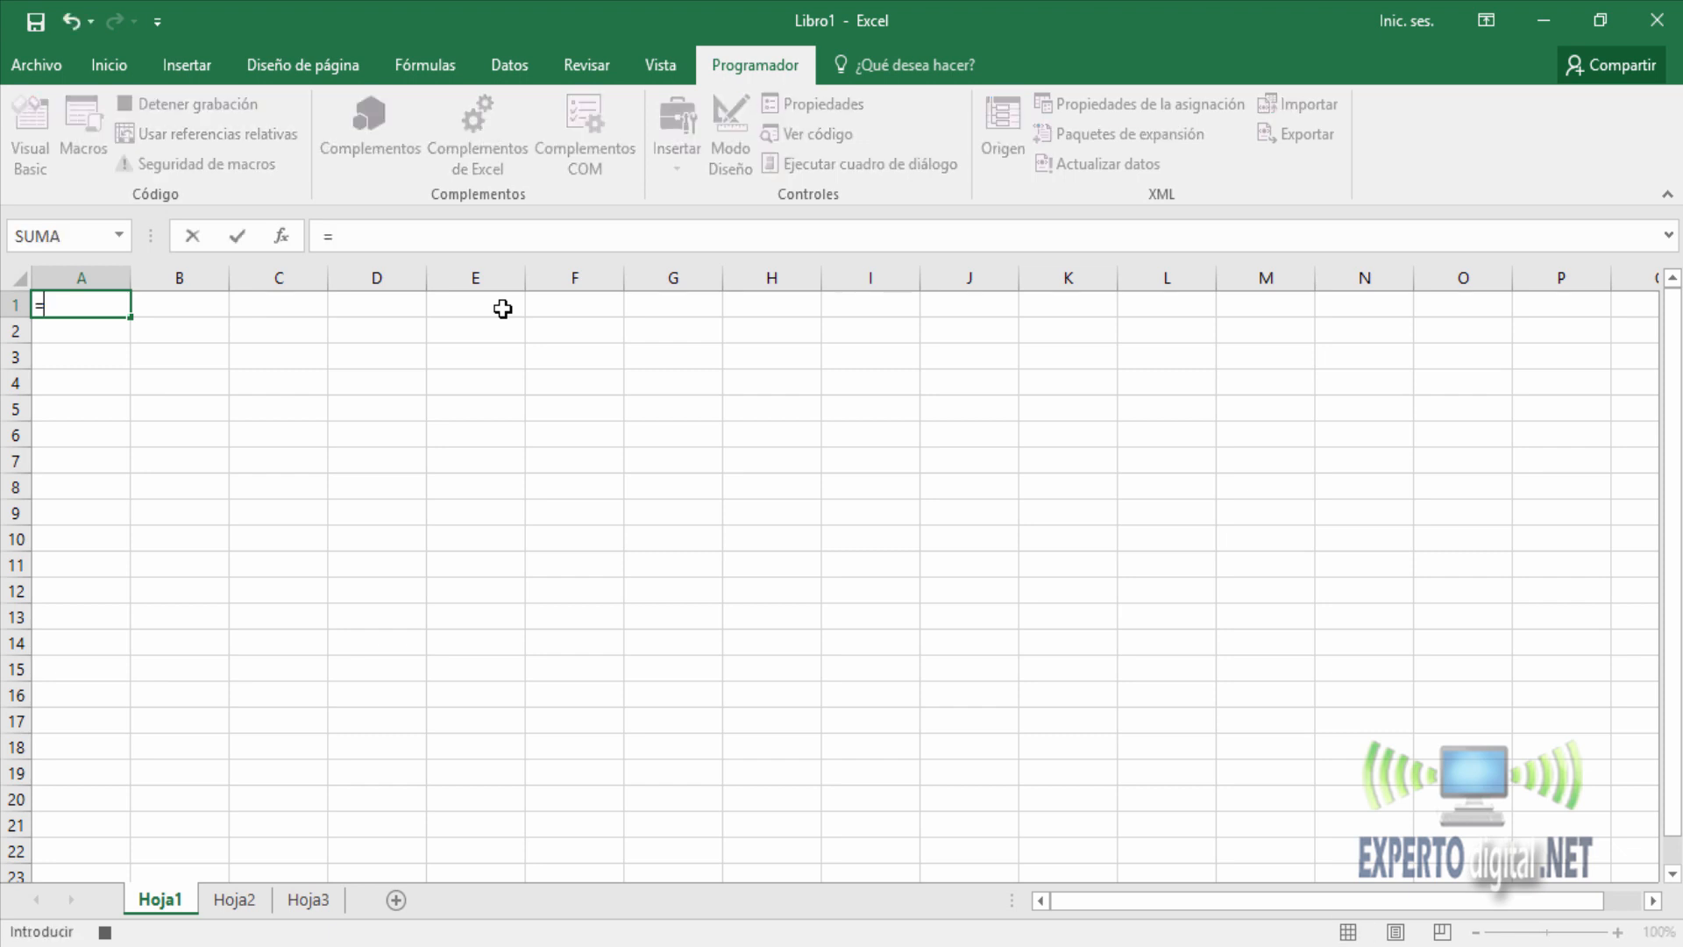
text(ahor)
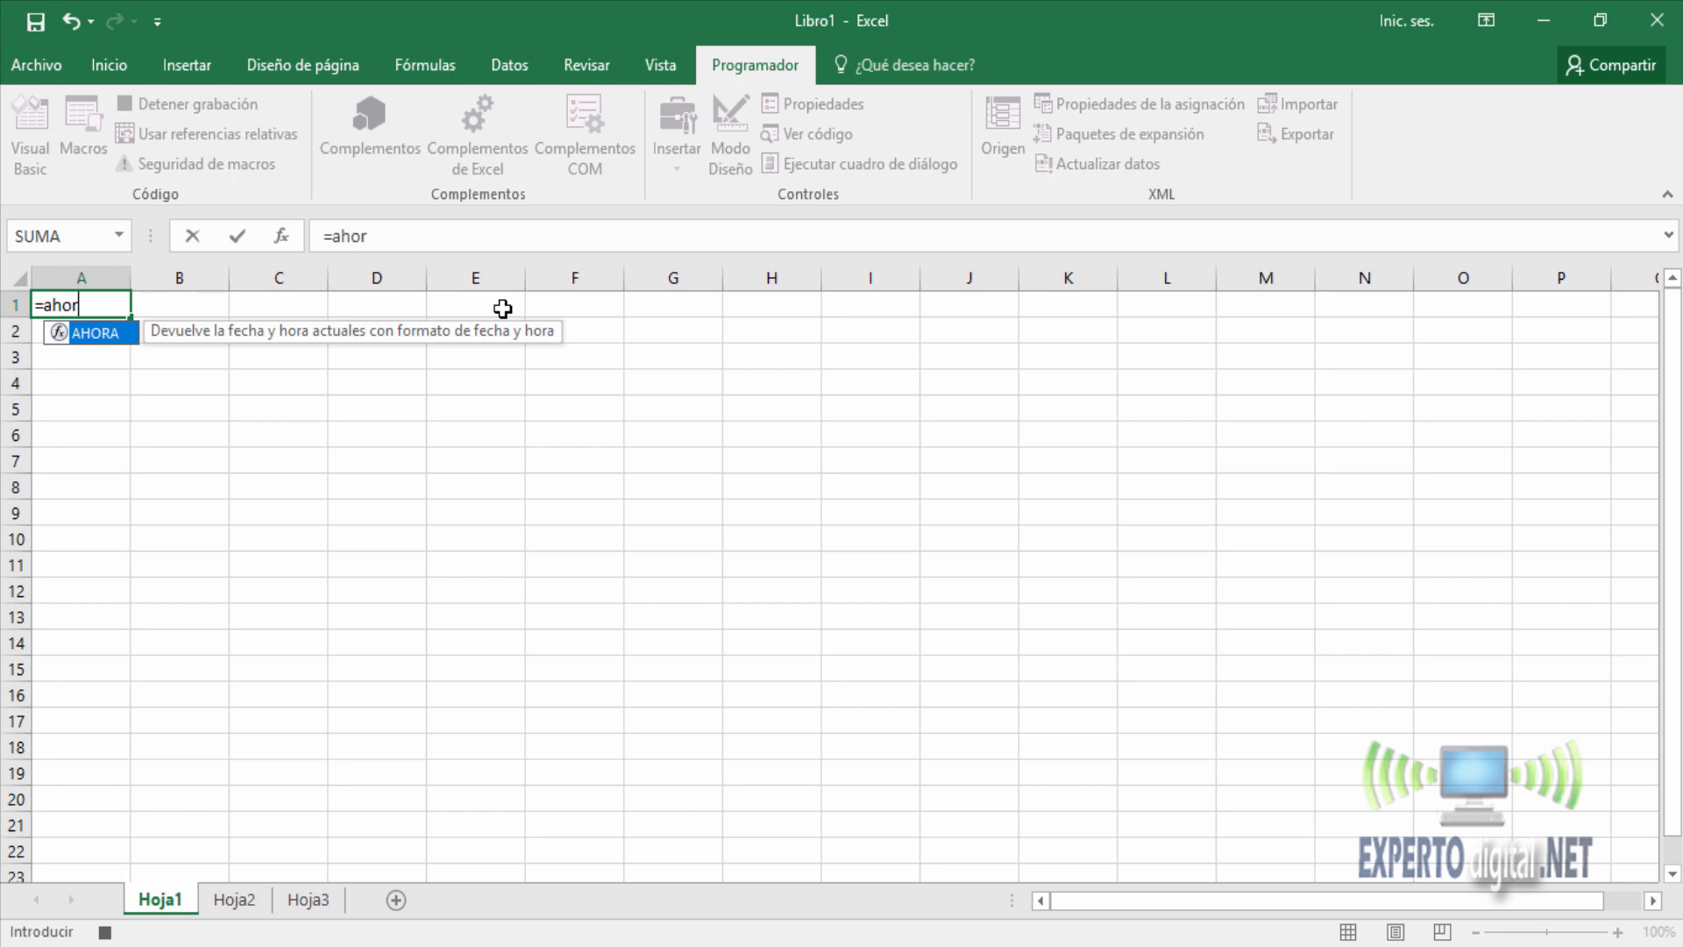
key(Tab)
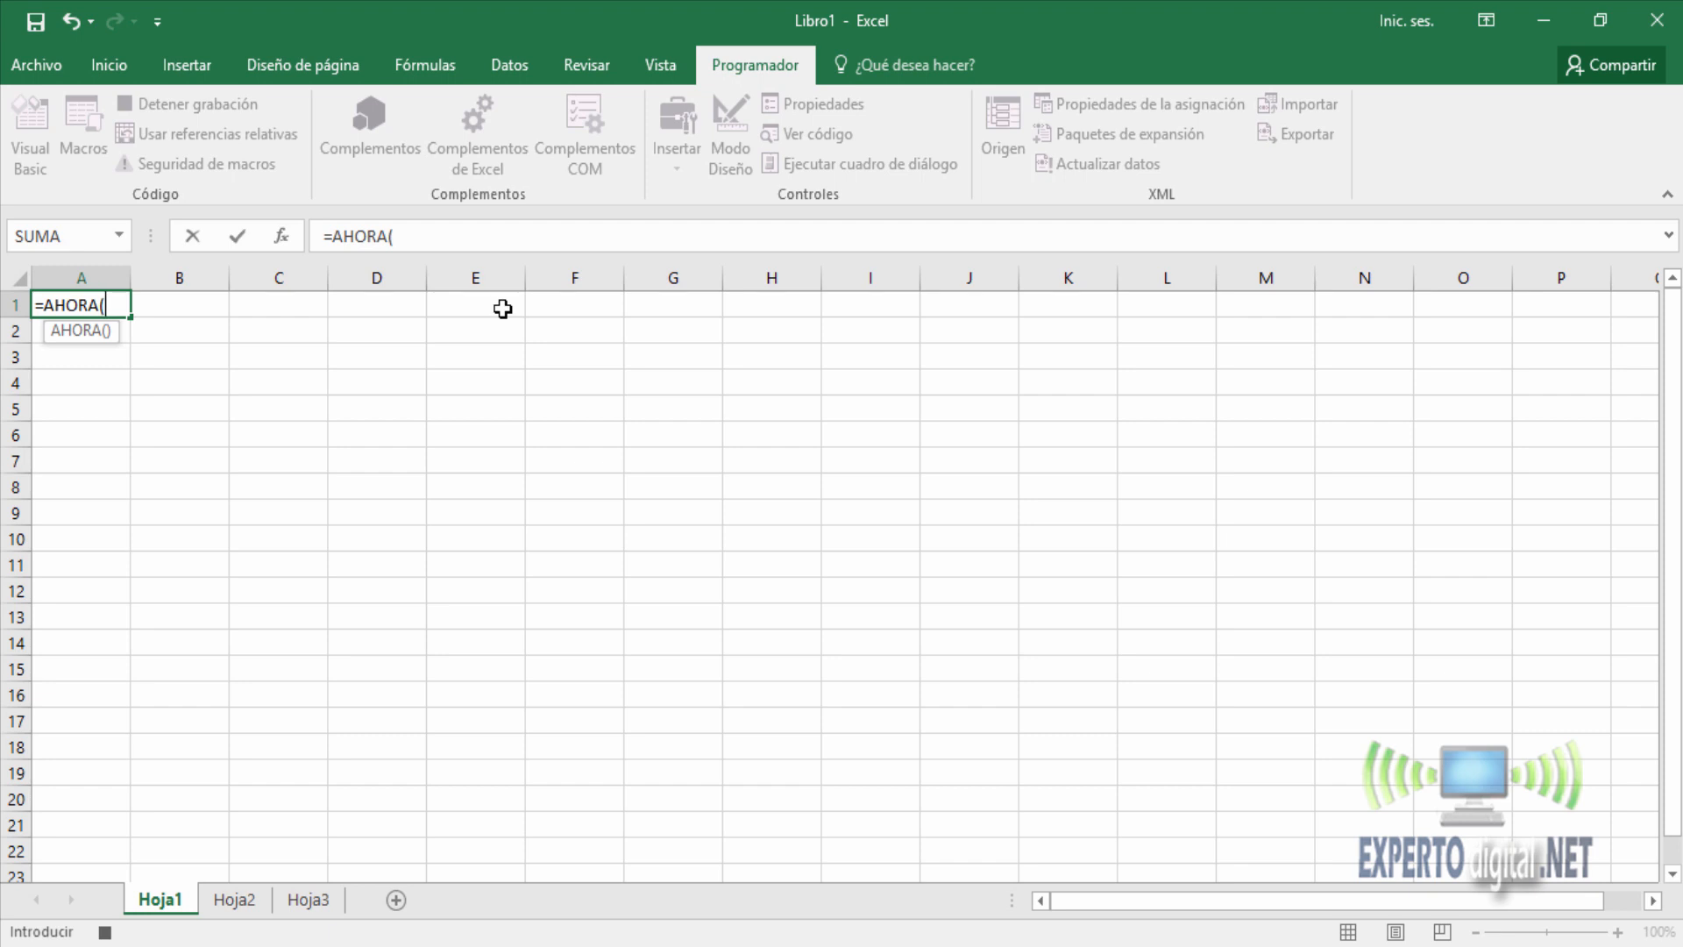
text())
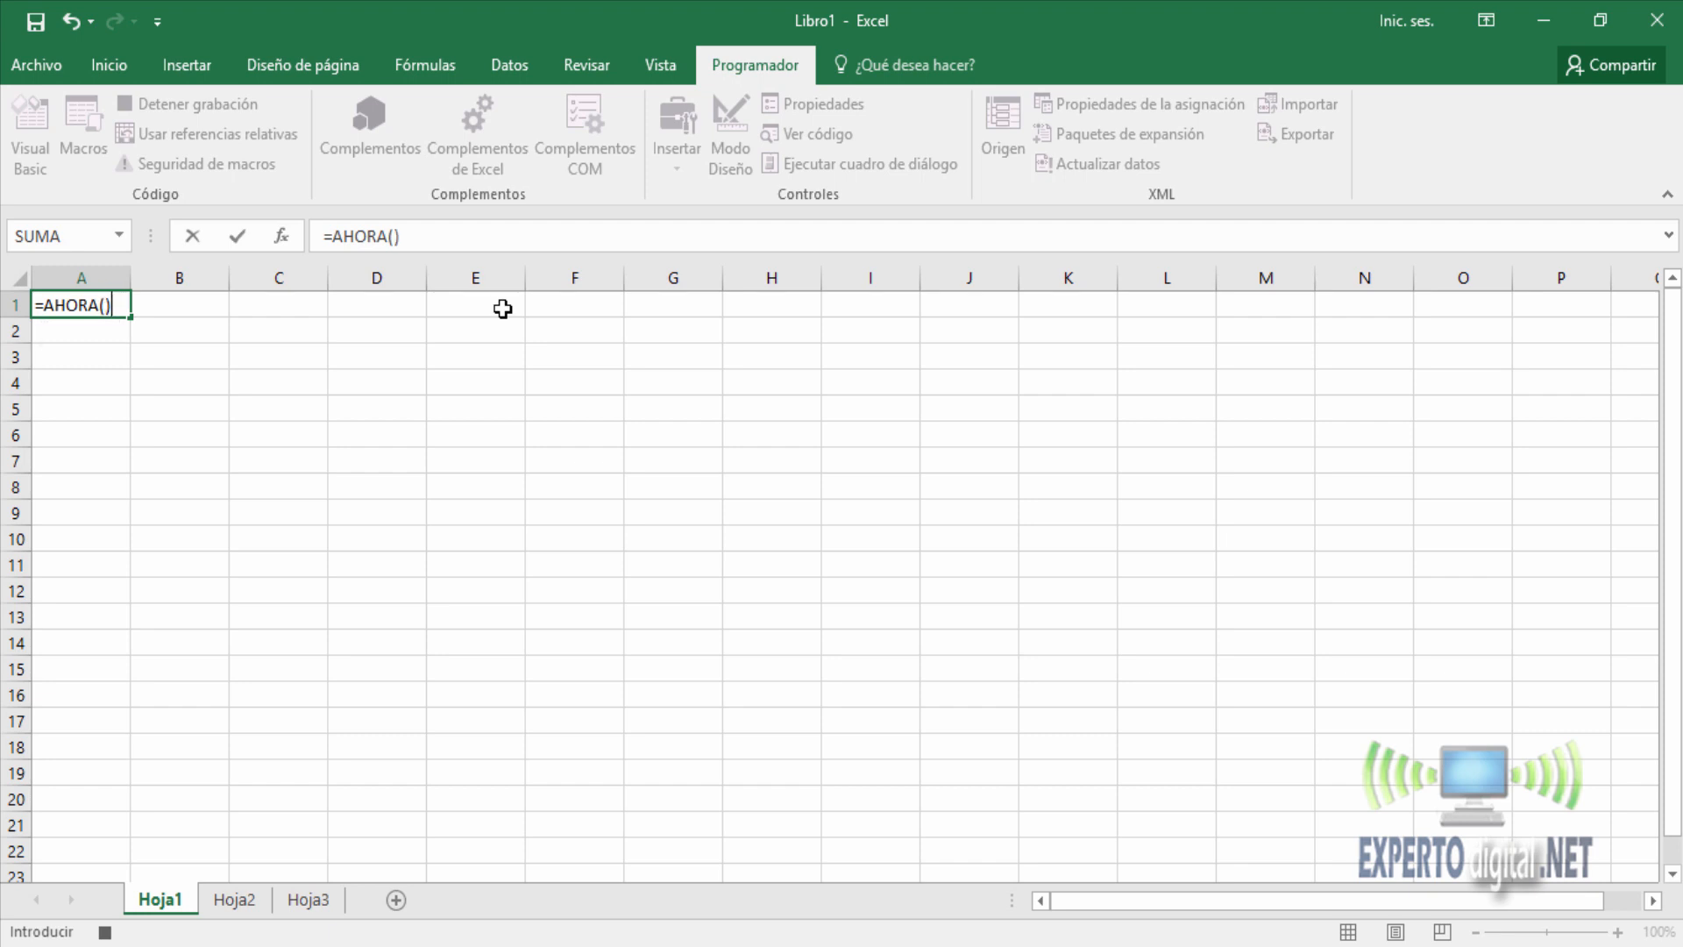
key(Return)
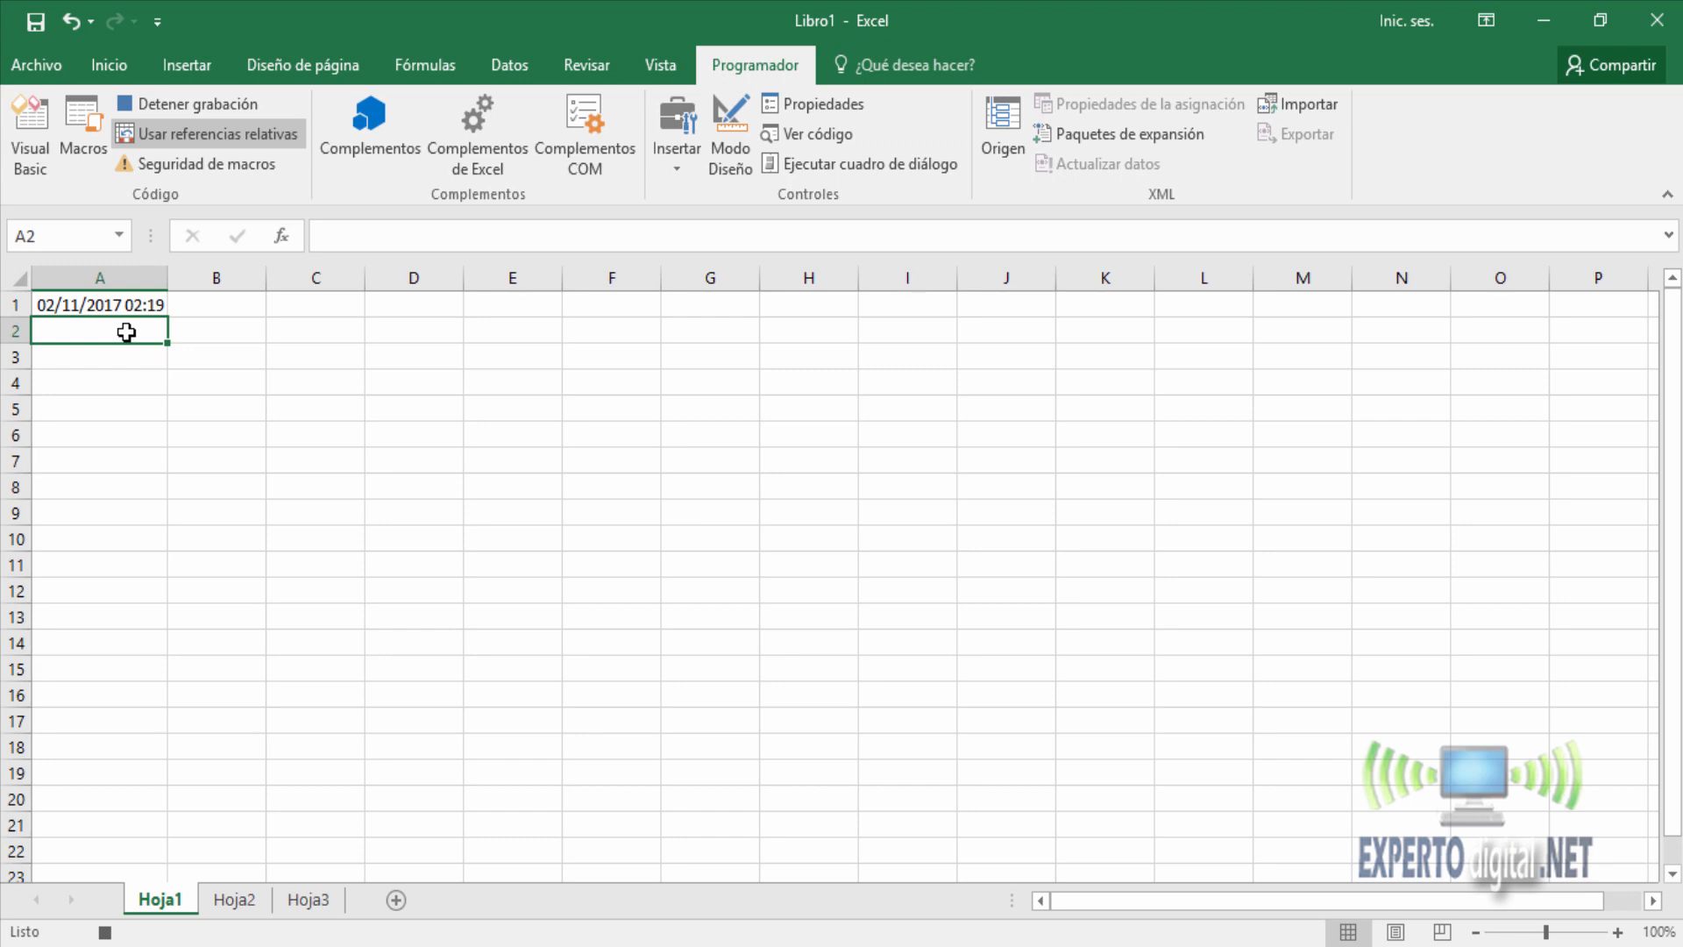
key(Up)
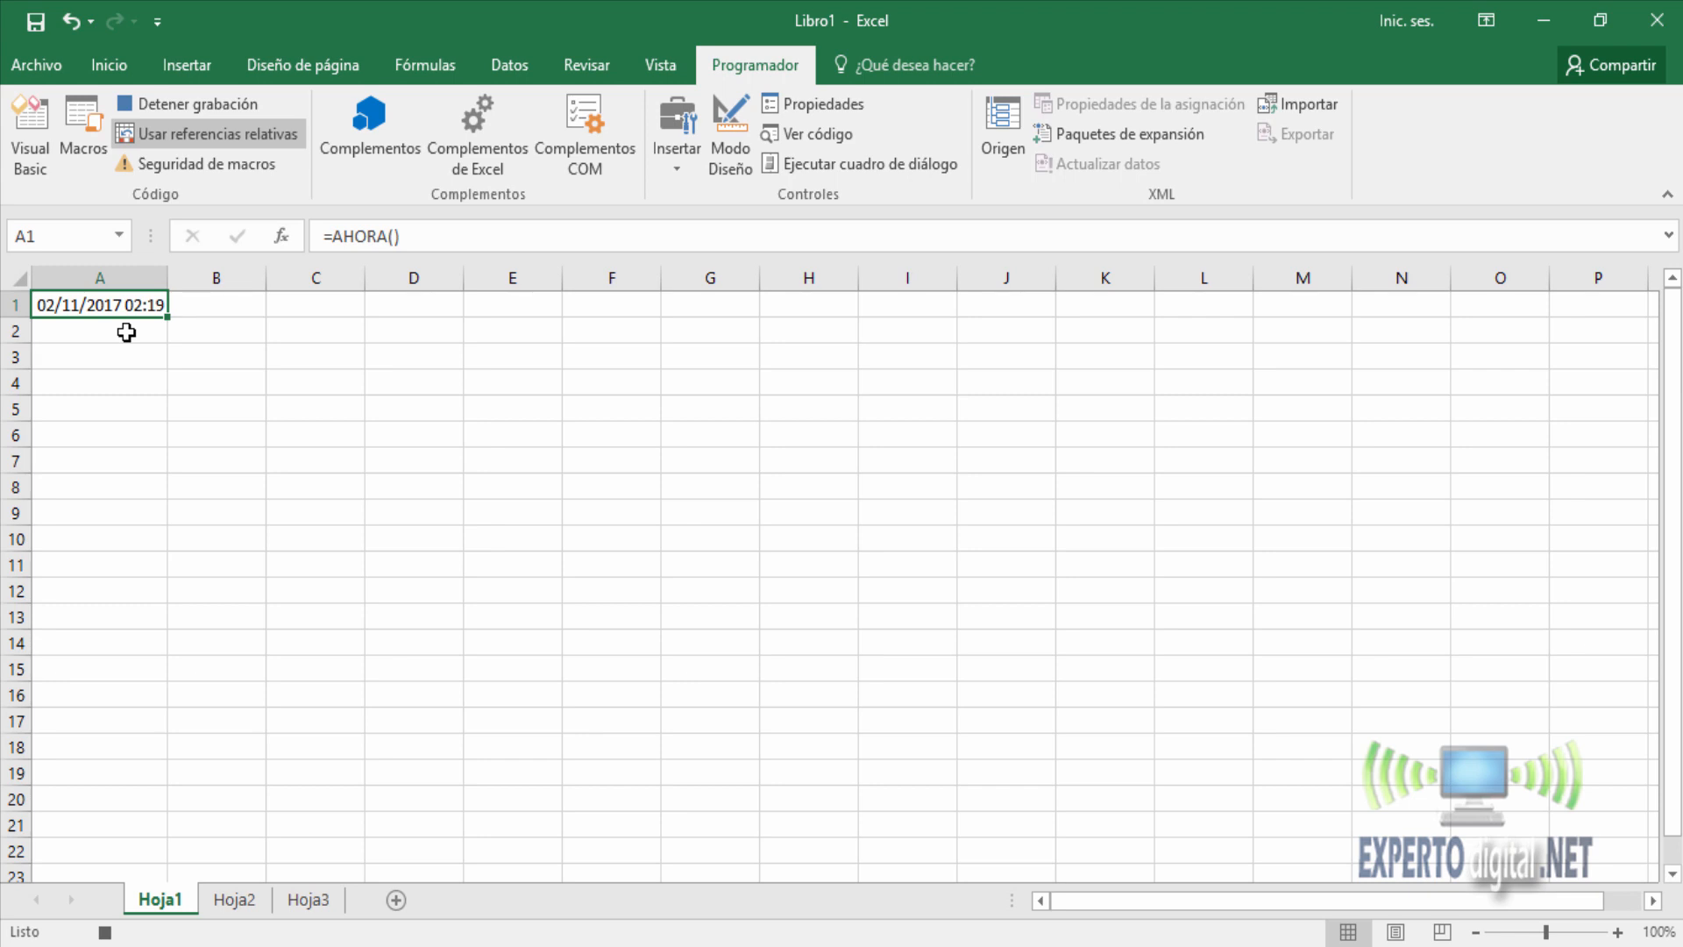
click(156, 105)
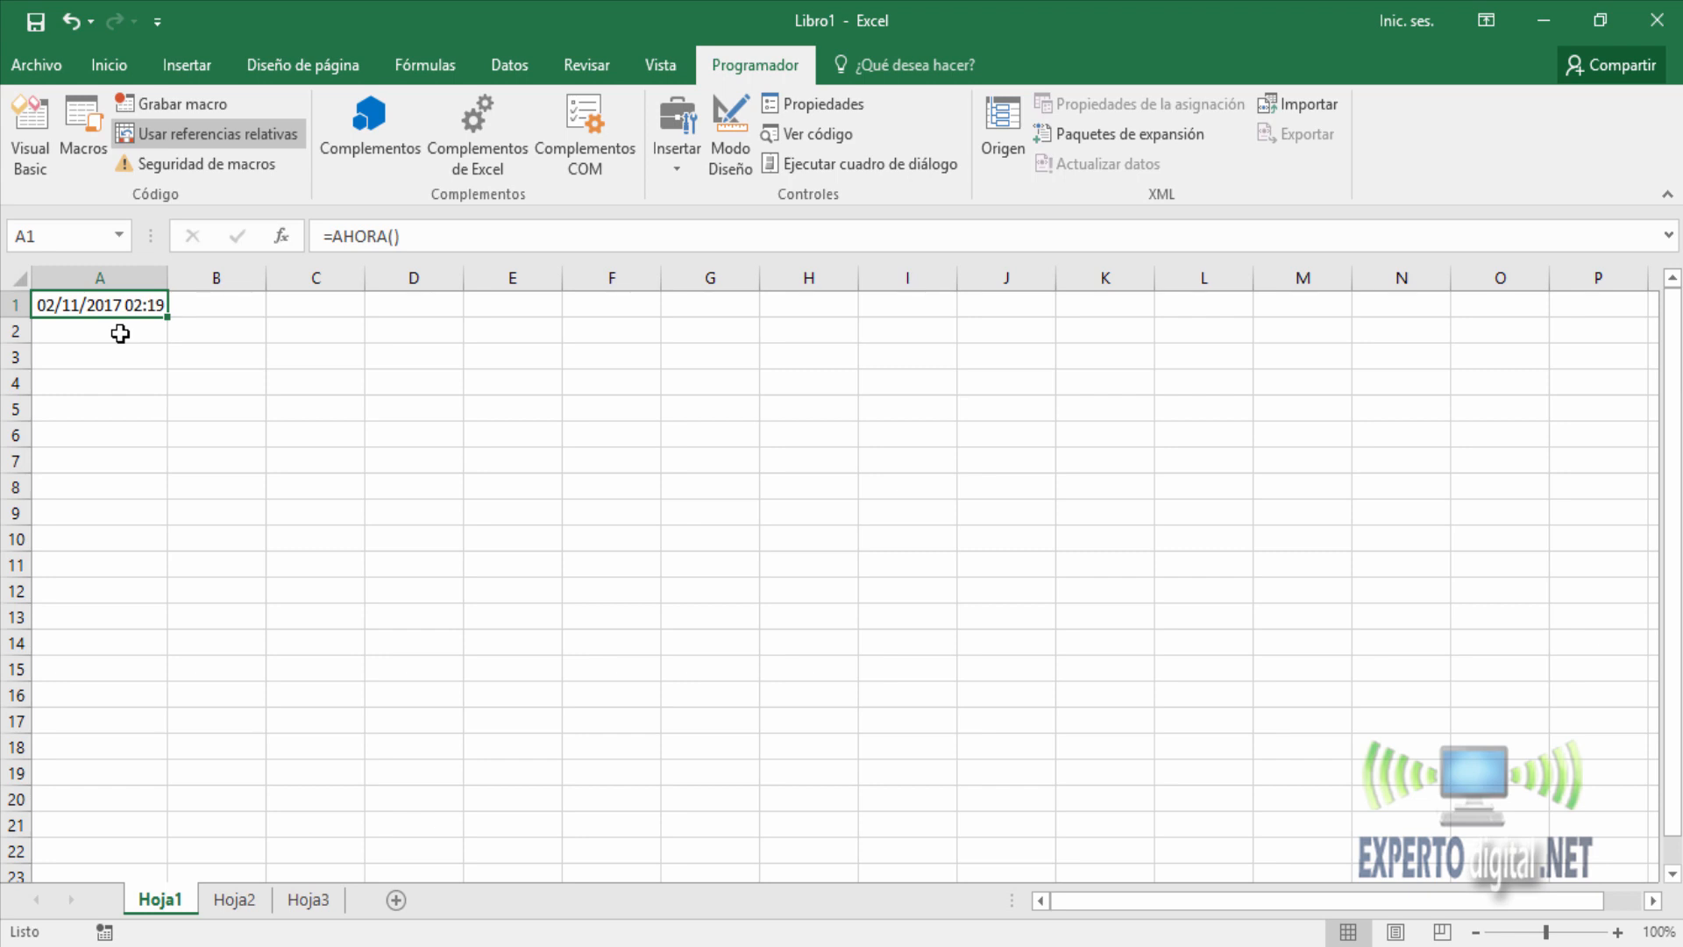
Start recording a second macro named fijar_horario, stored in this workbook.
click(178, 105)
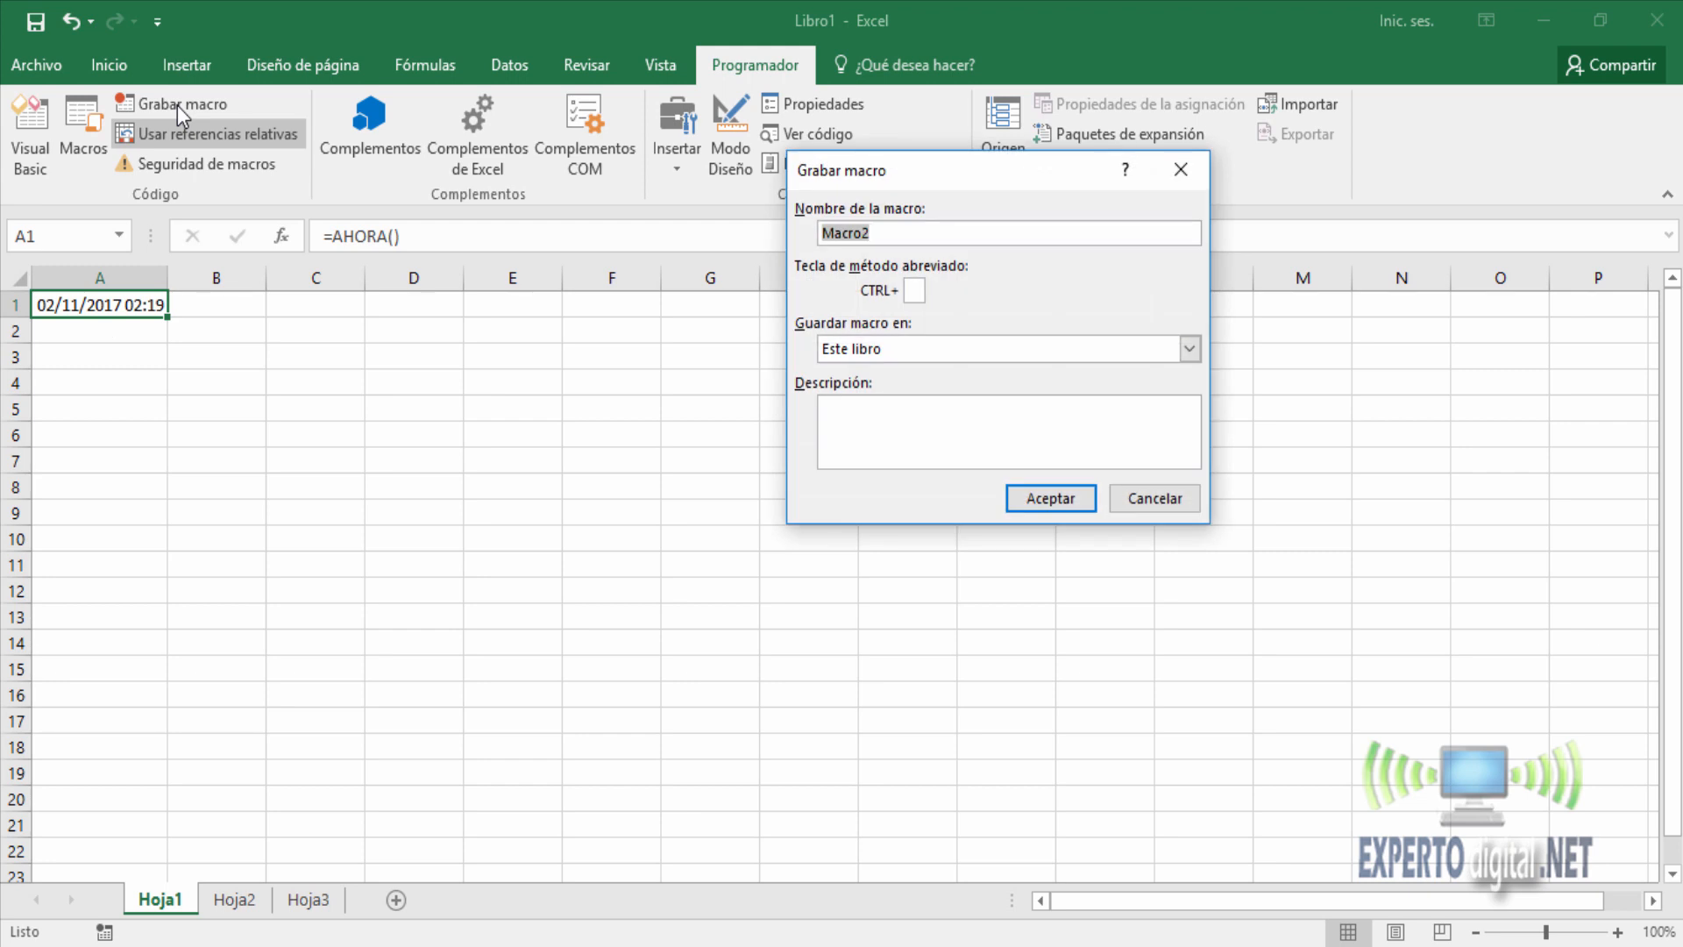
text(fijar_horario)
click(1071, 501)
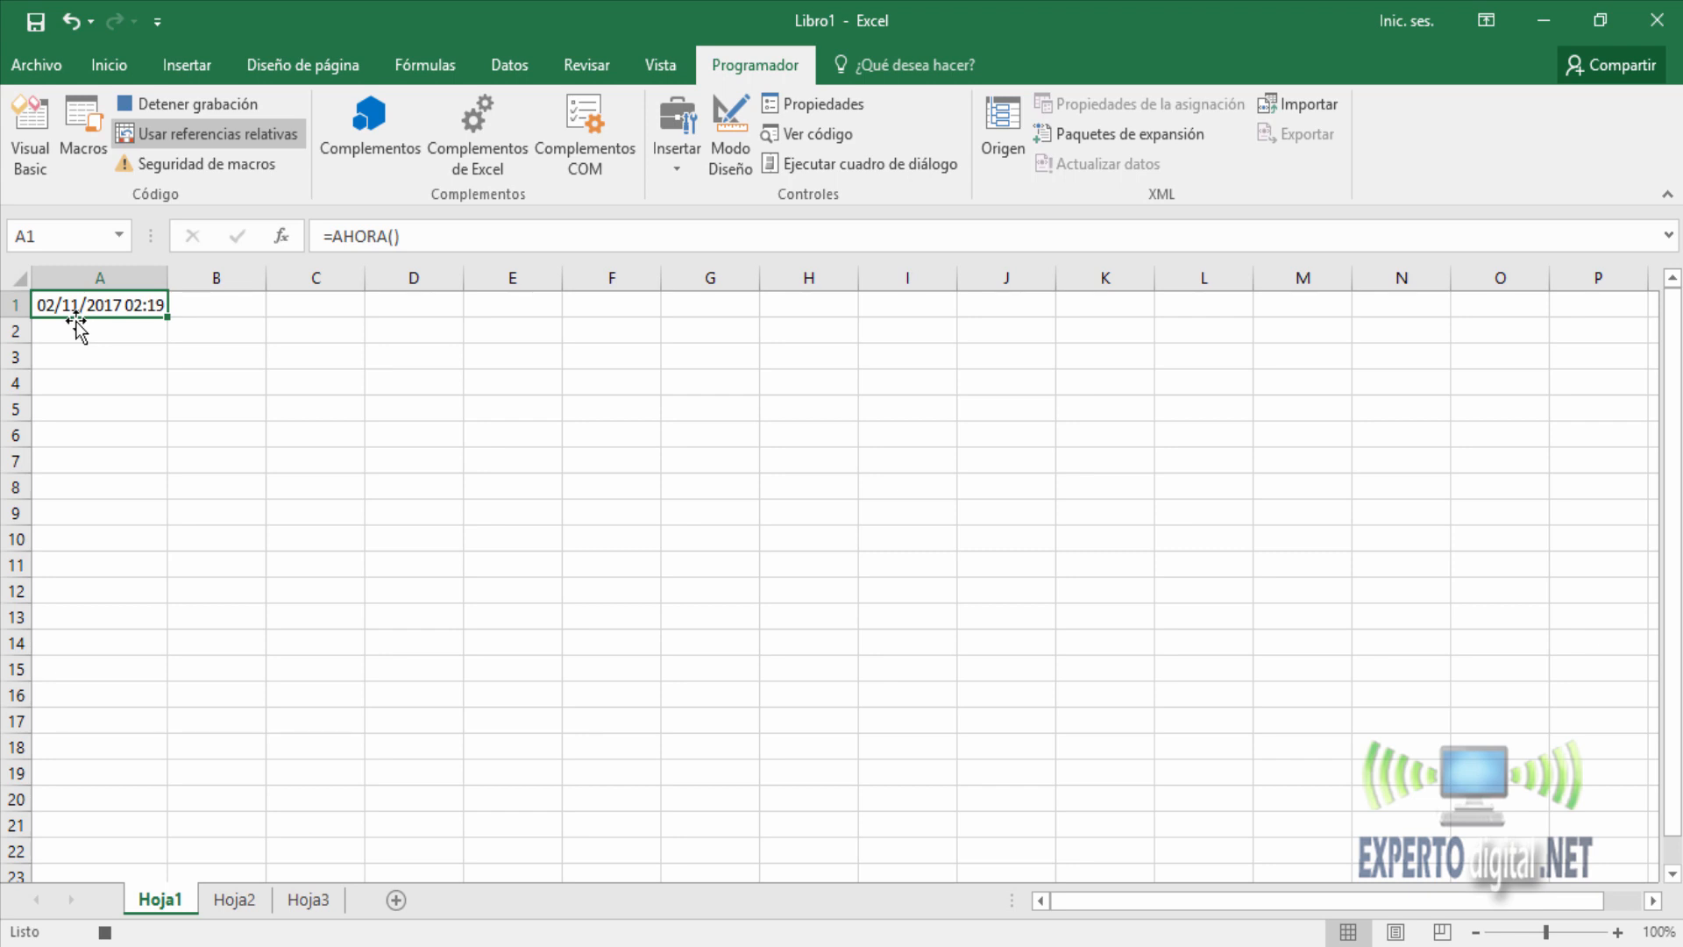
Record replacing the formula in A1 with its value by copying it and pasting values only, and stop the recording.
key(ctrl+c)
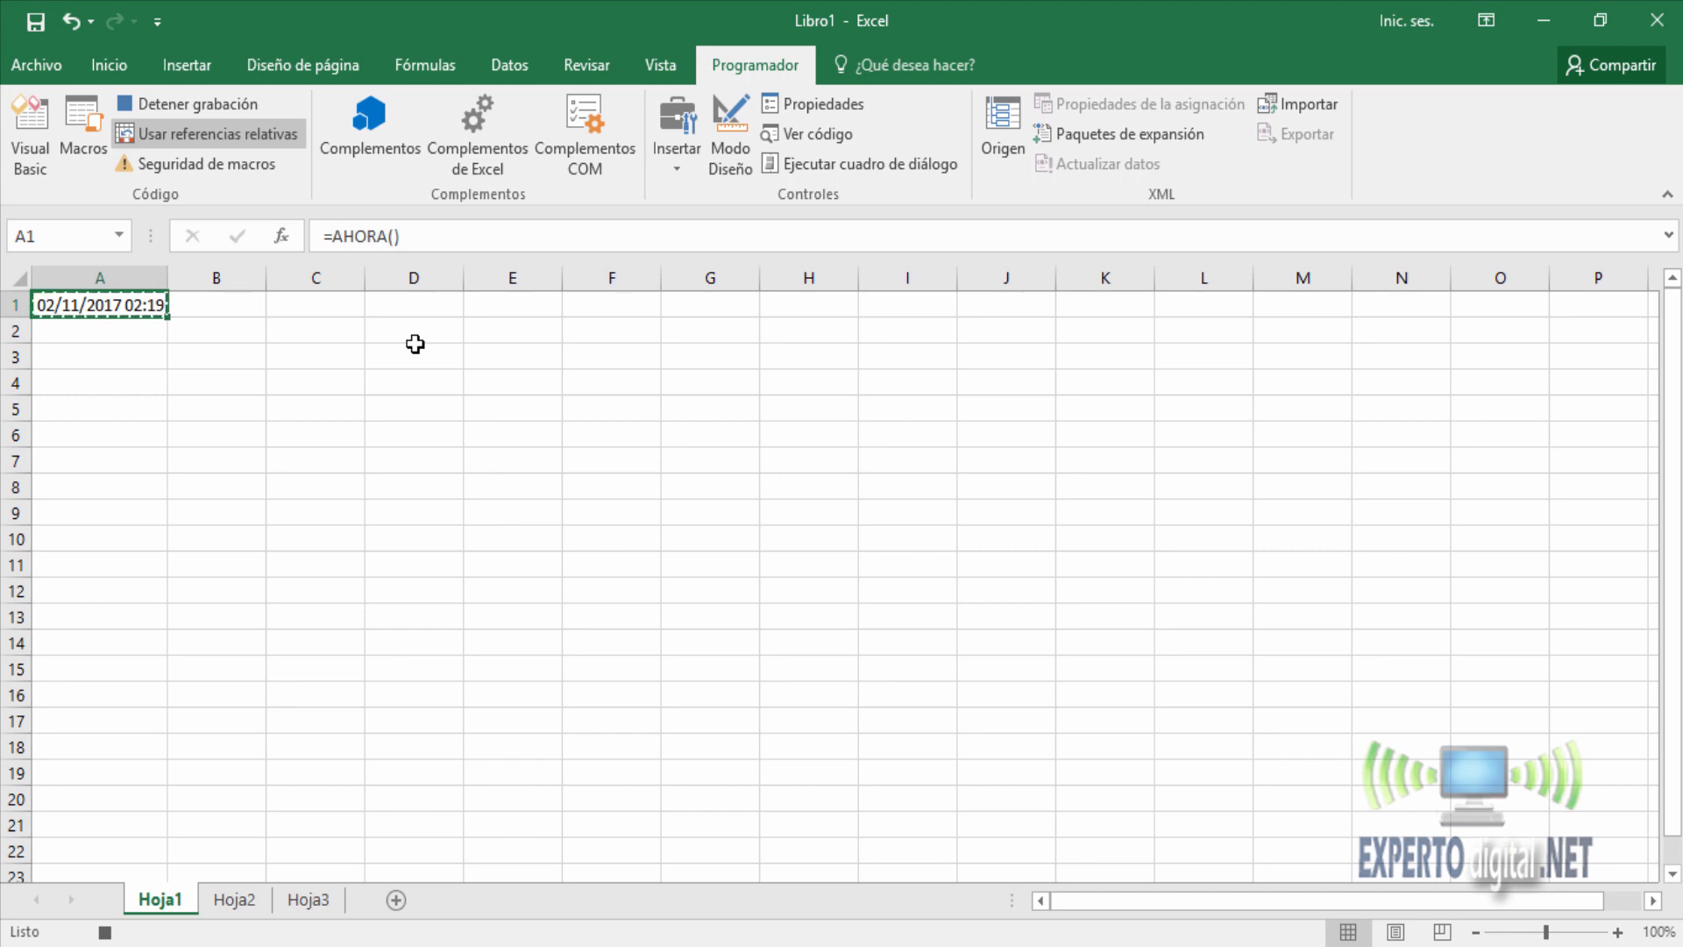
click(122, 74)
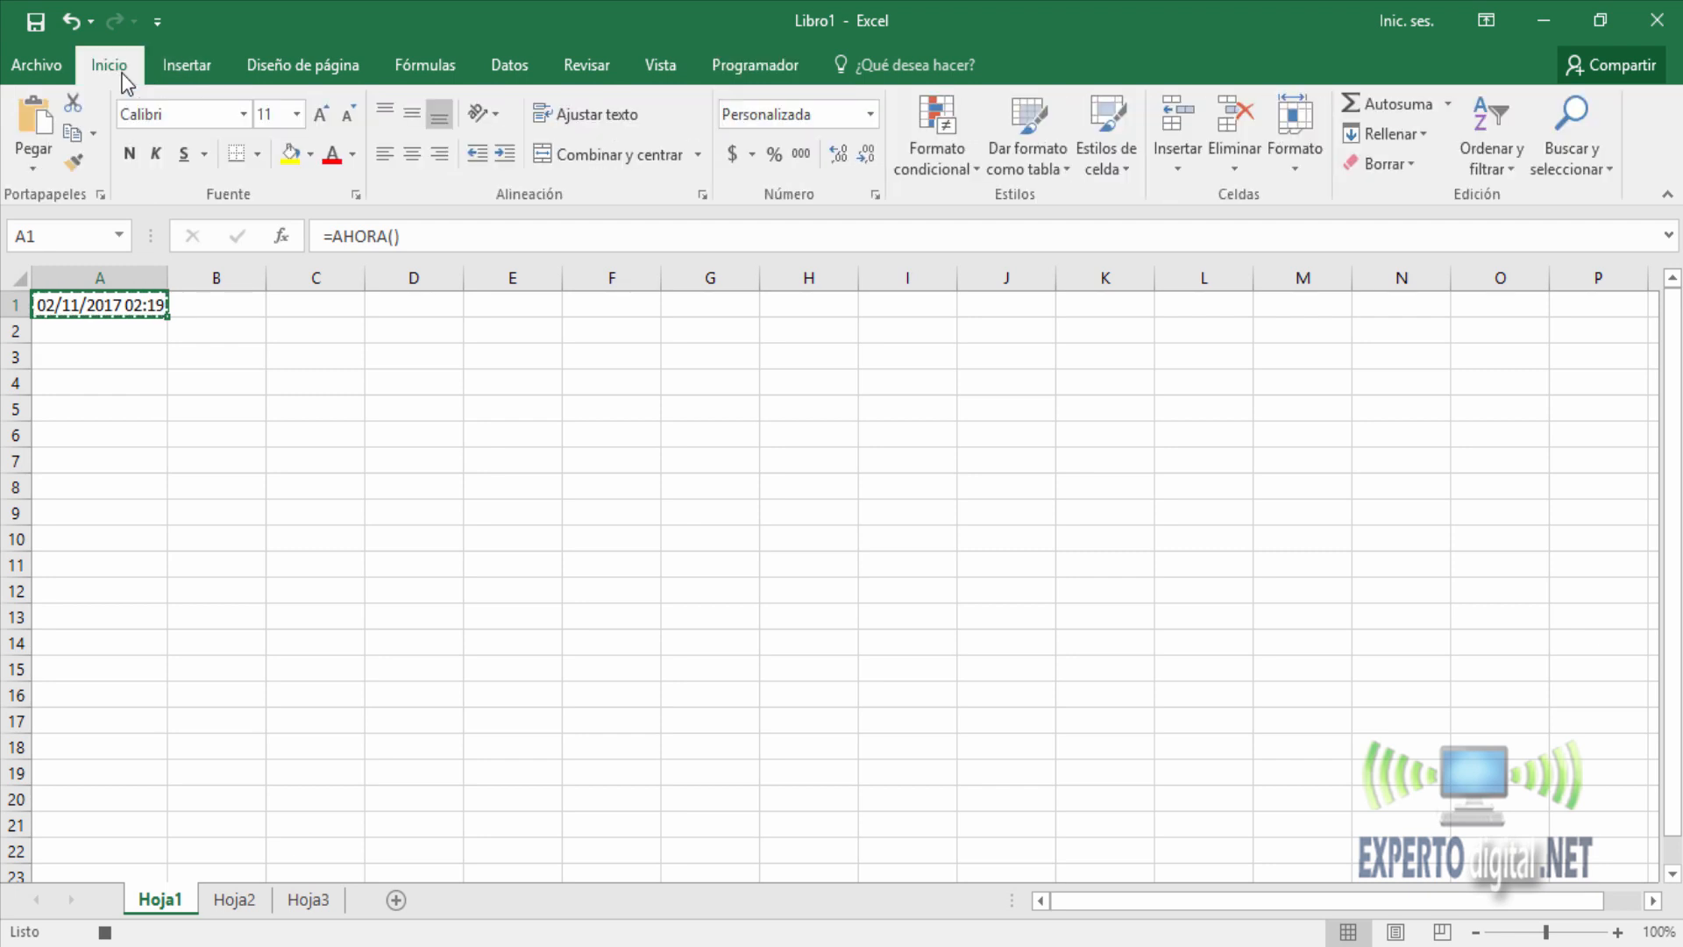
click(42, 171)
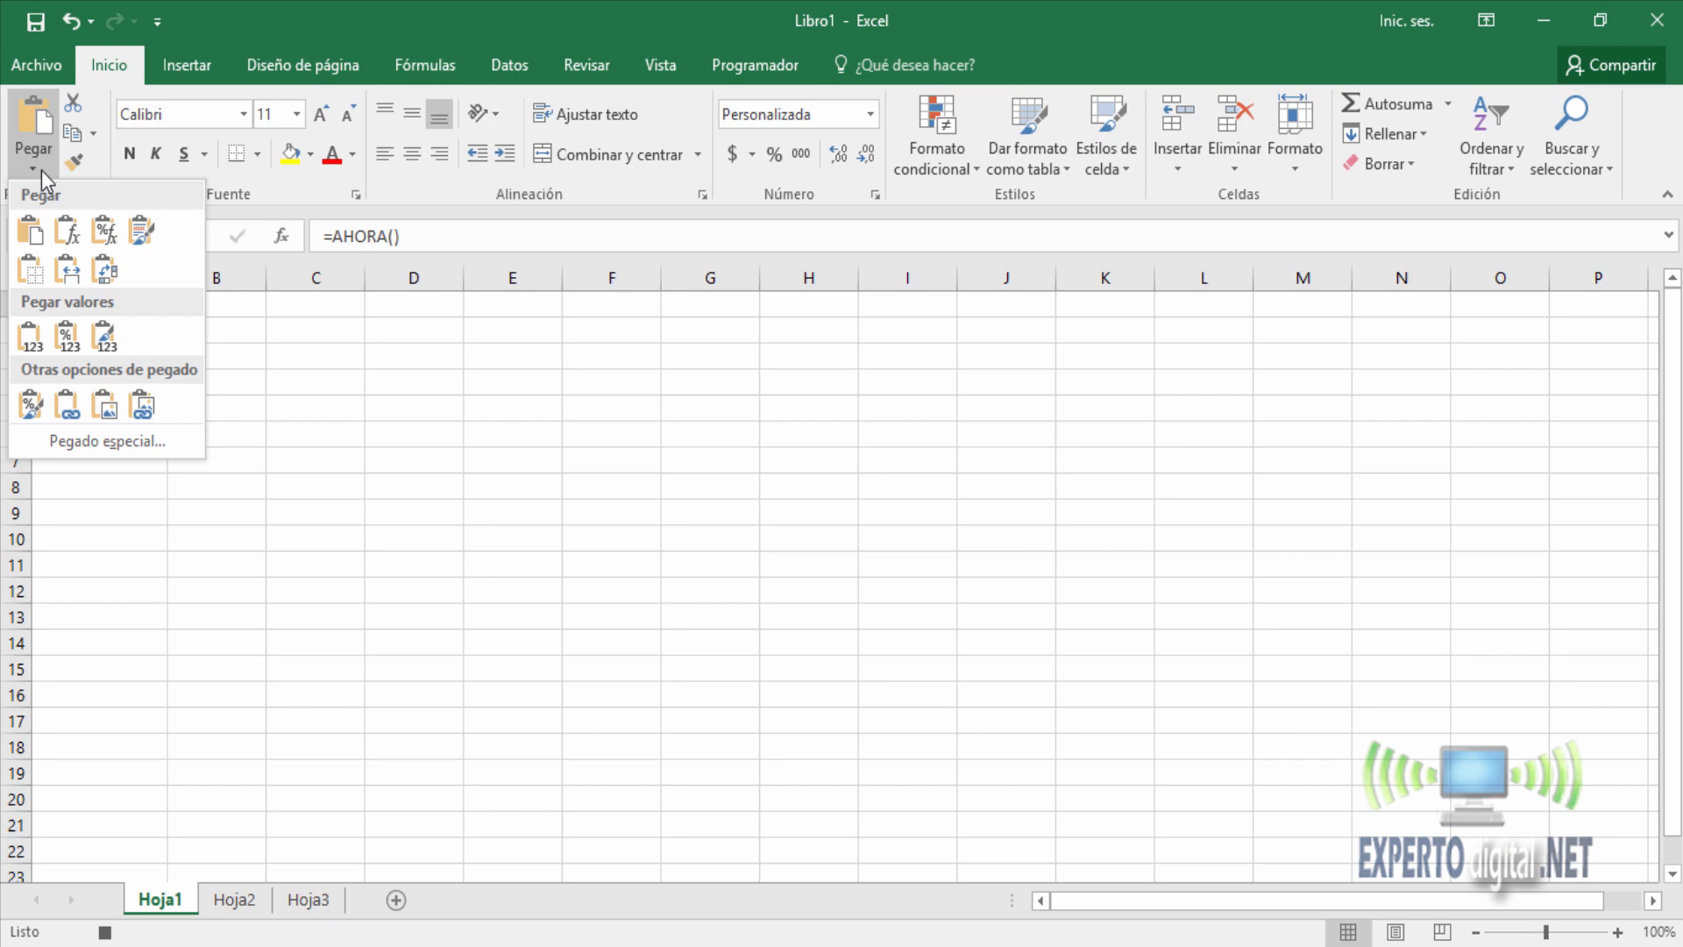
click(31, 338)
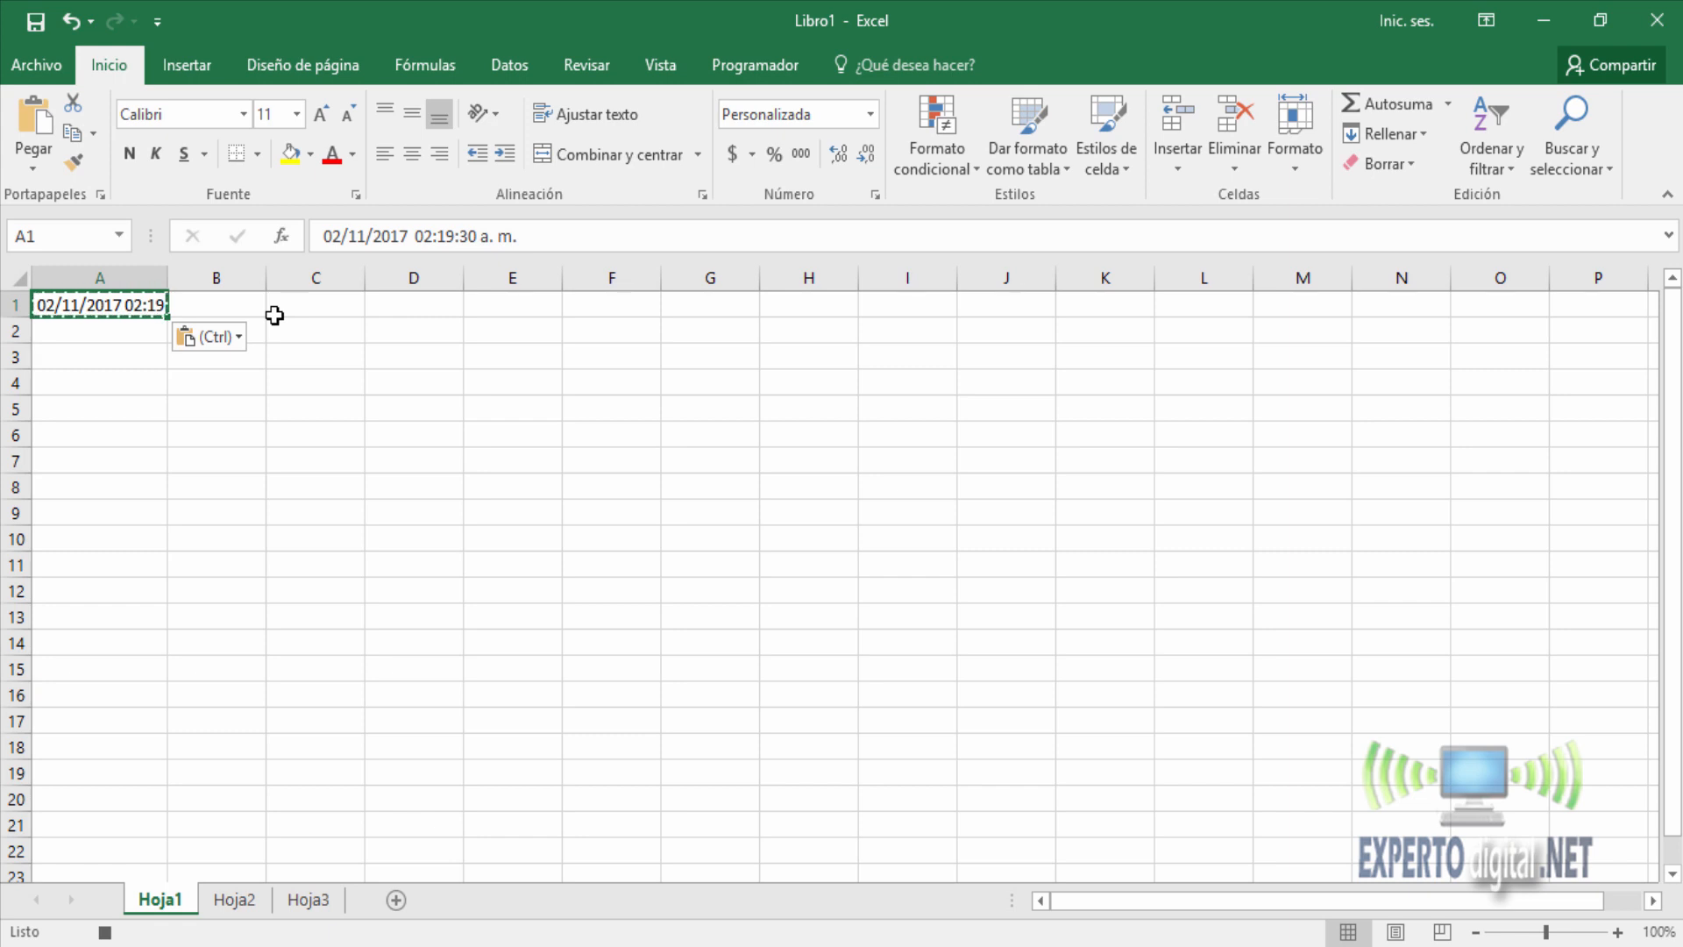
key(Escape)
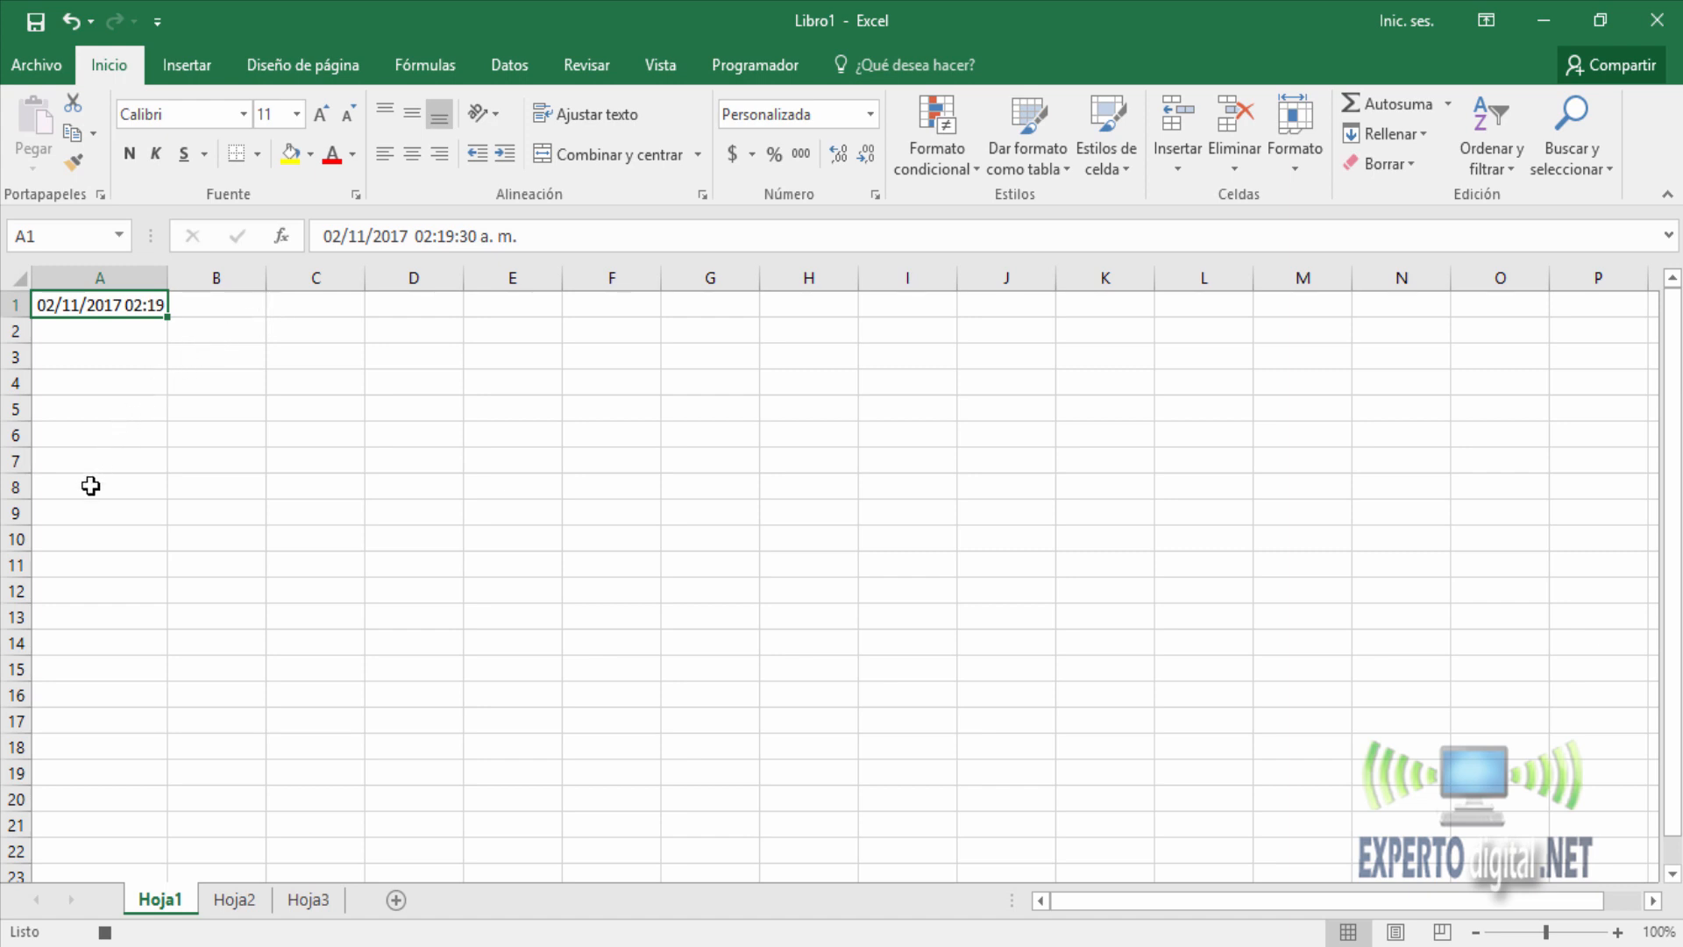
click(105, 932)
Run the Ingreso macro in cell A3 and compare its timestamp with the system clock.
click(738, 65)
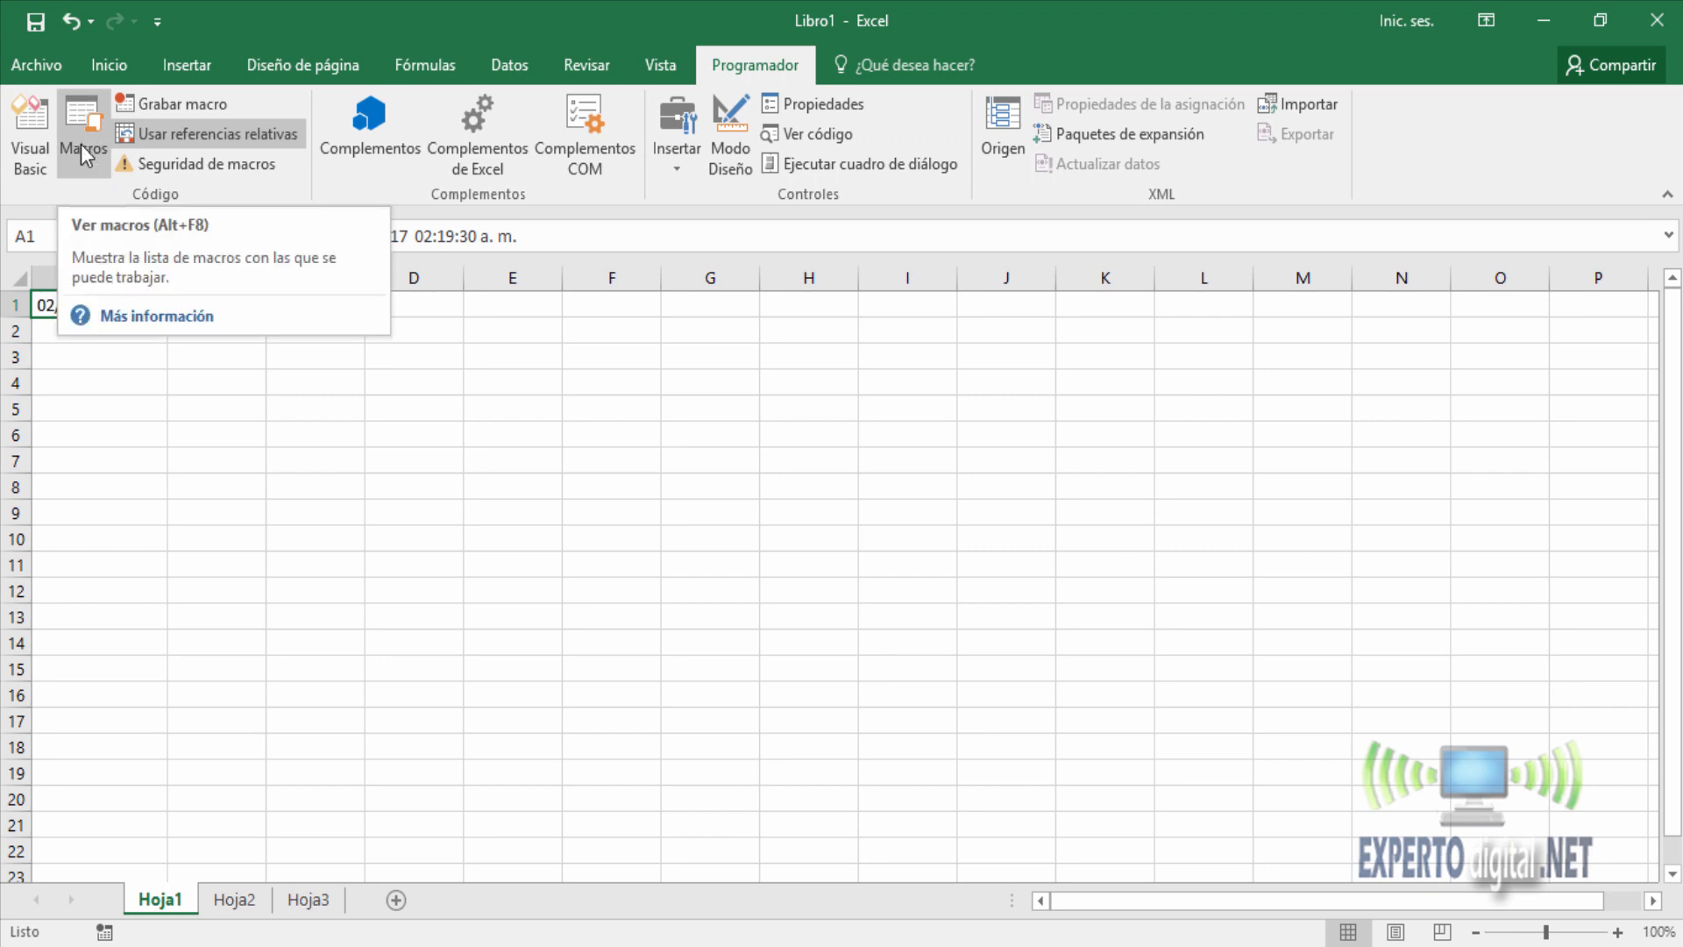
click(95, 339)
click(95, 351)
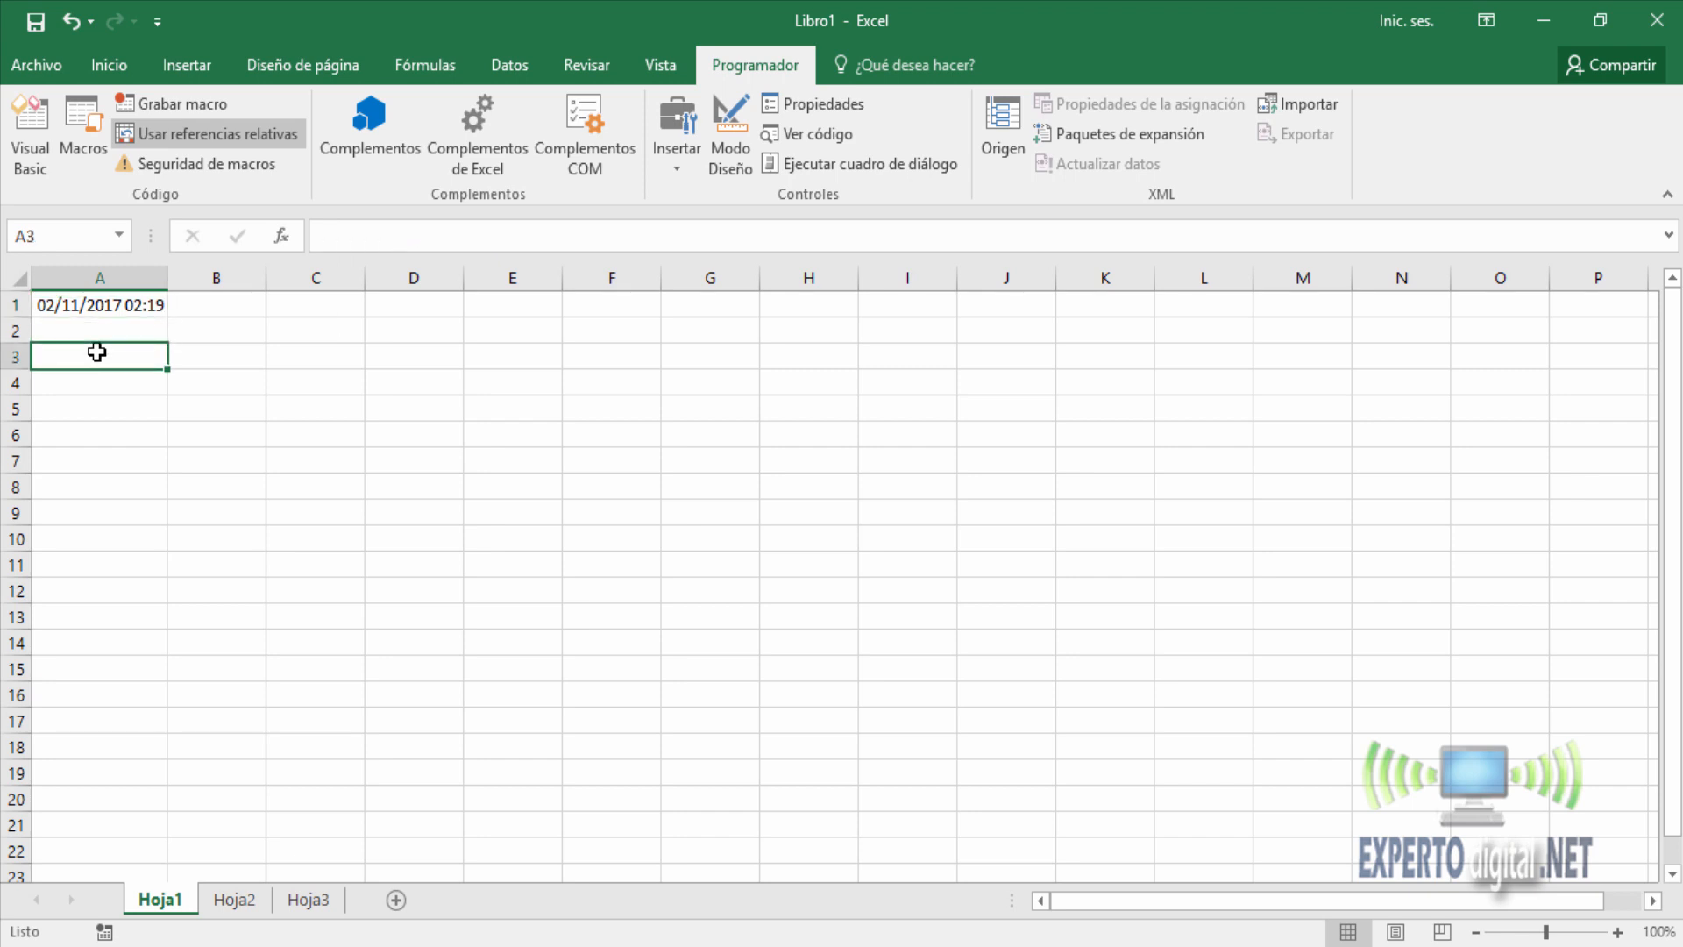
click(77, 126)
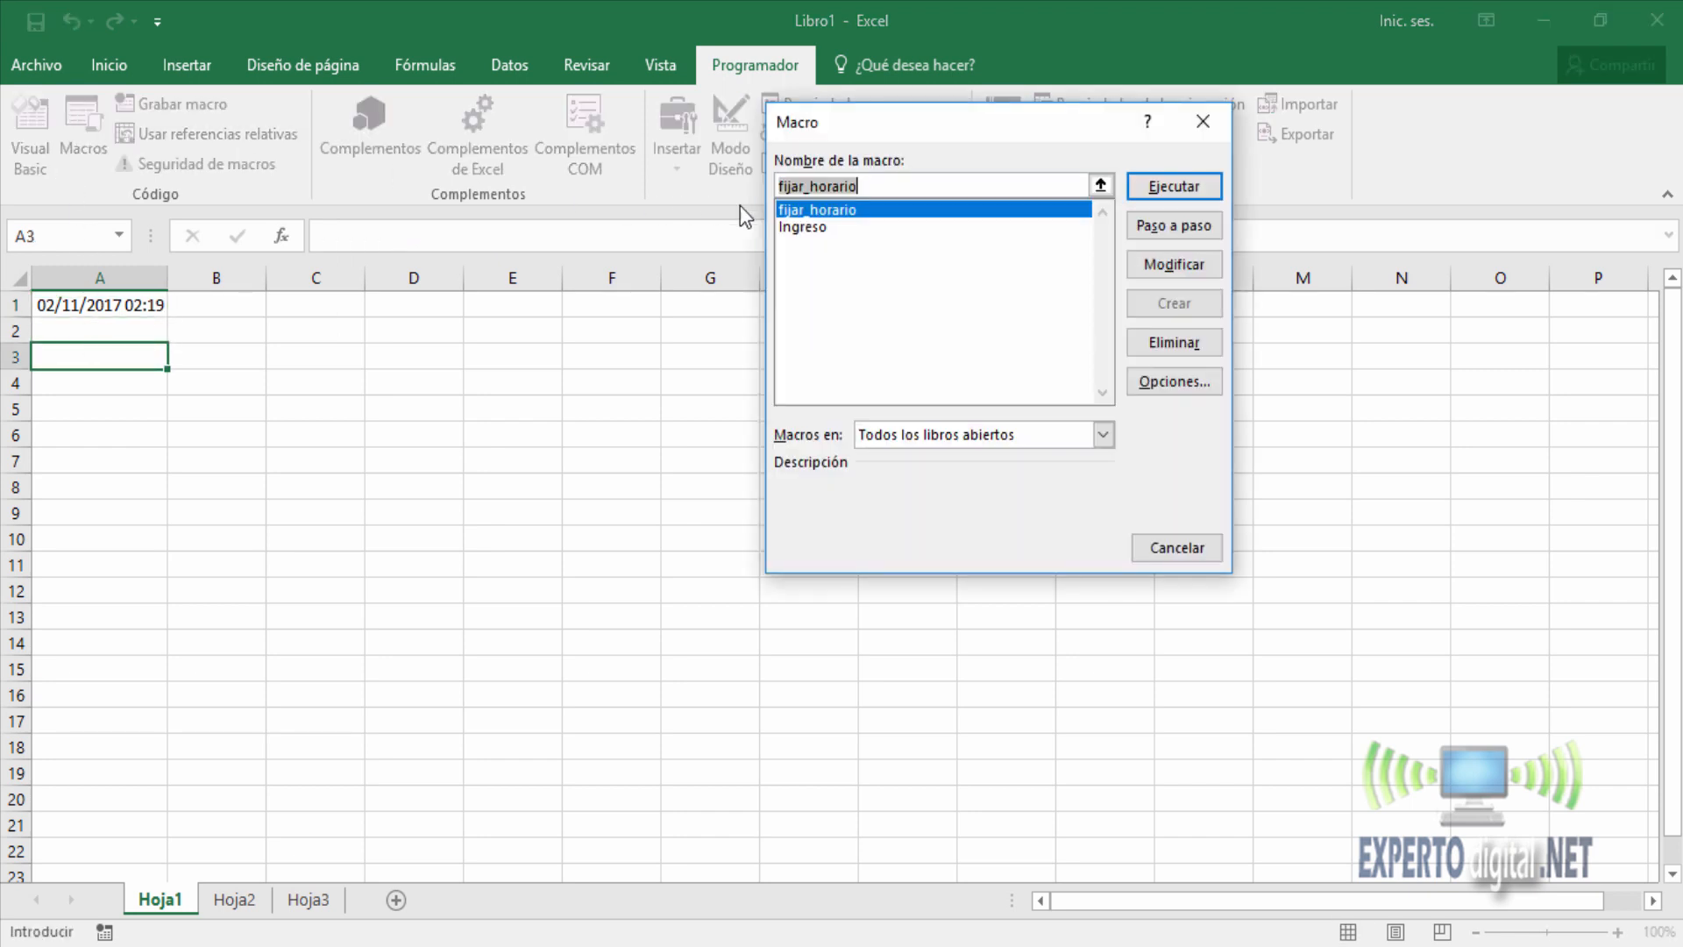
click(802, 230)
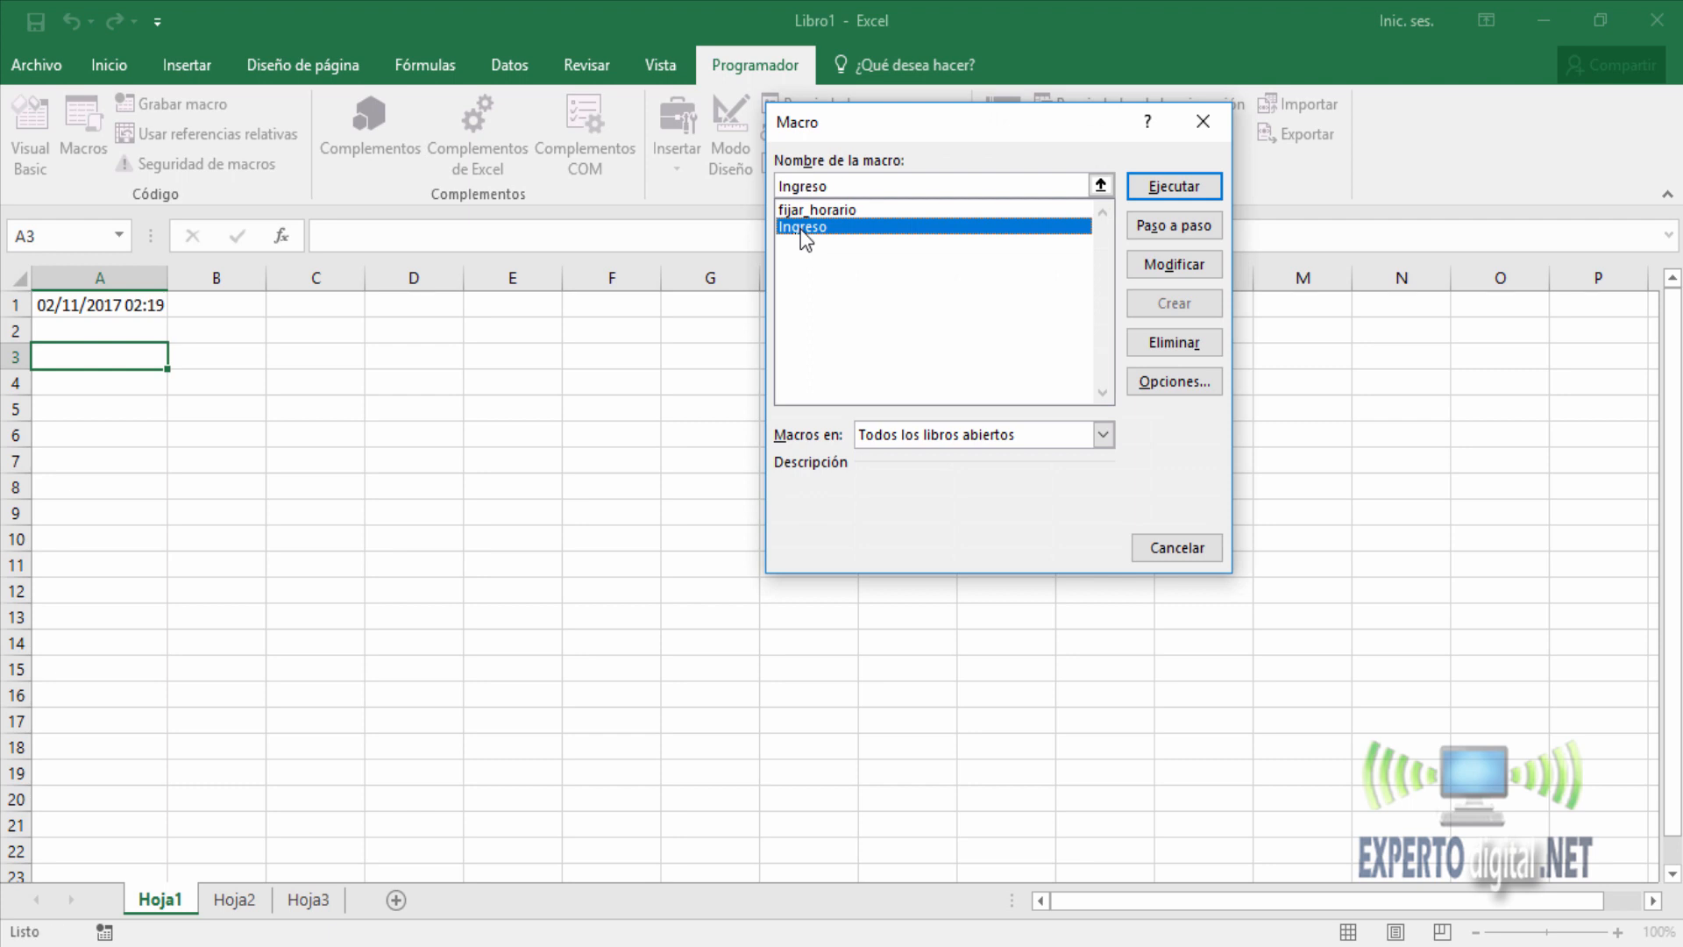
click(1189, 191)
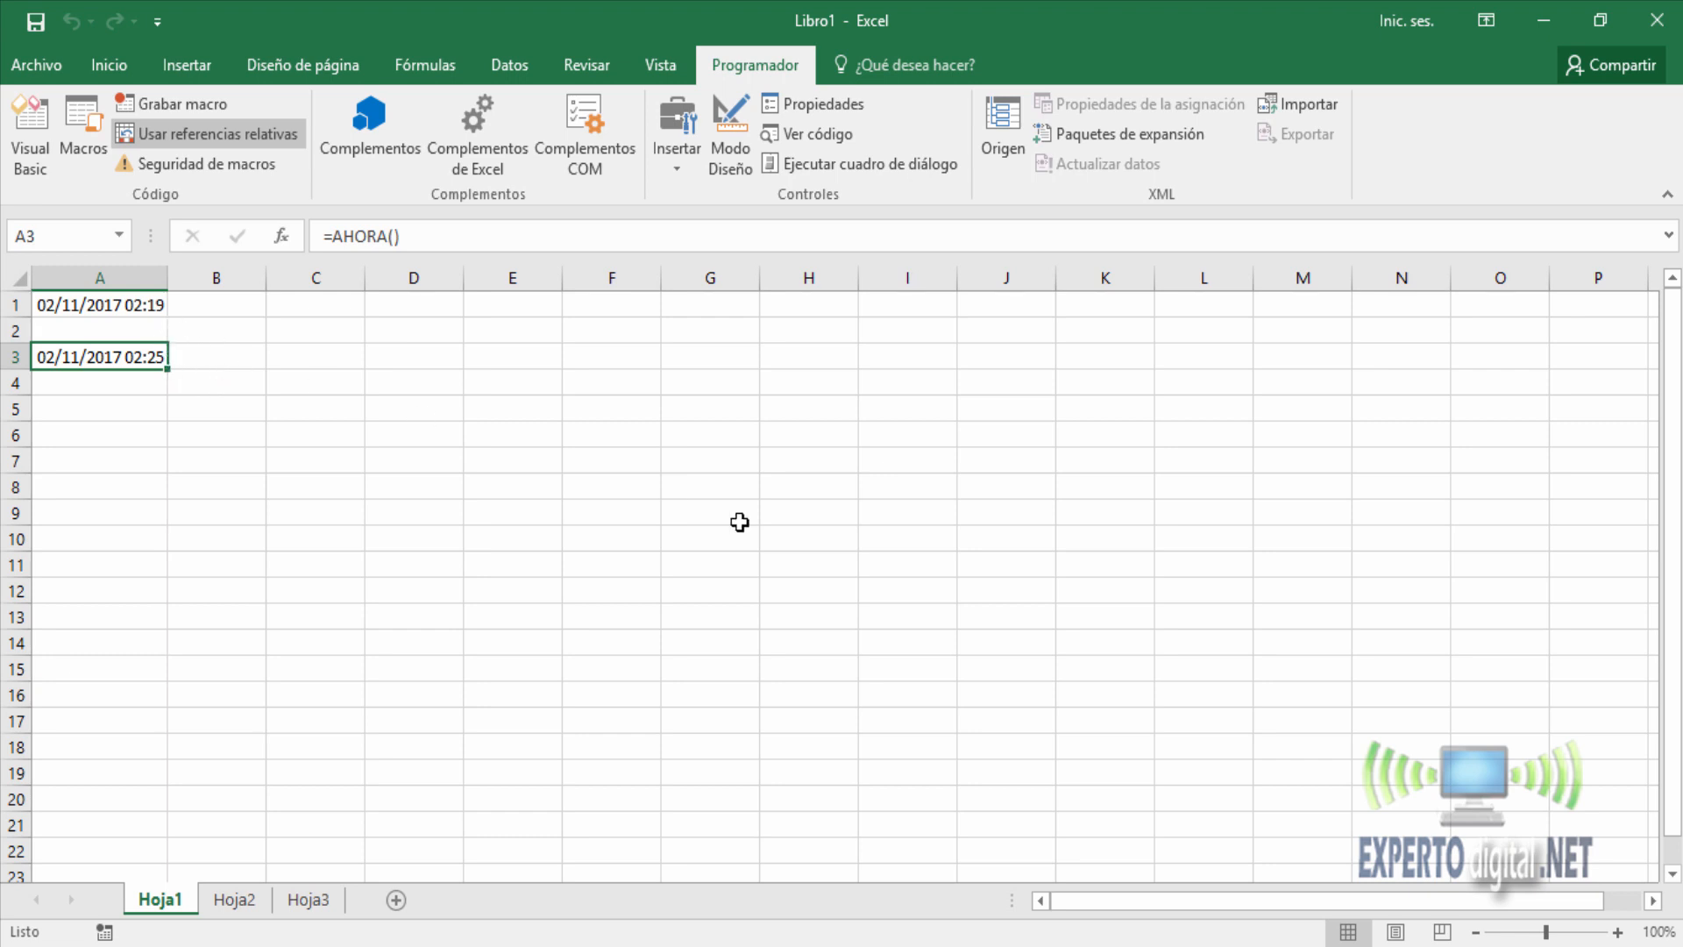
click(1543, 946)
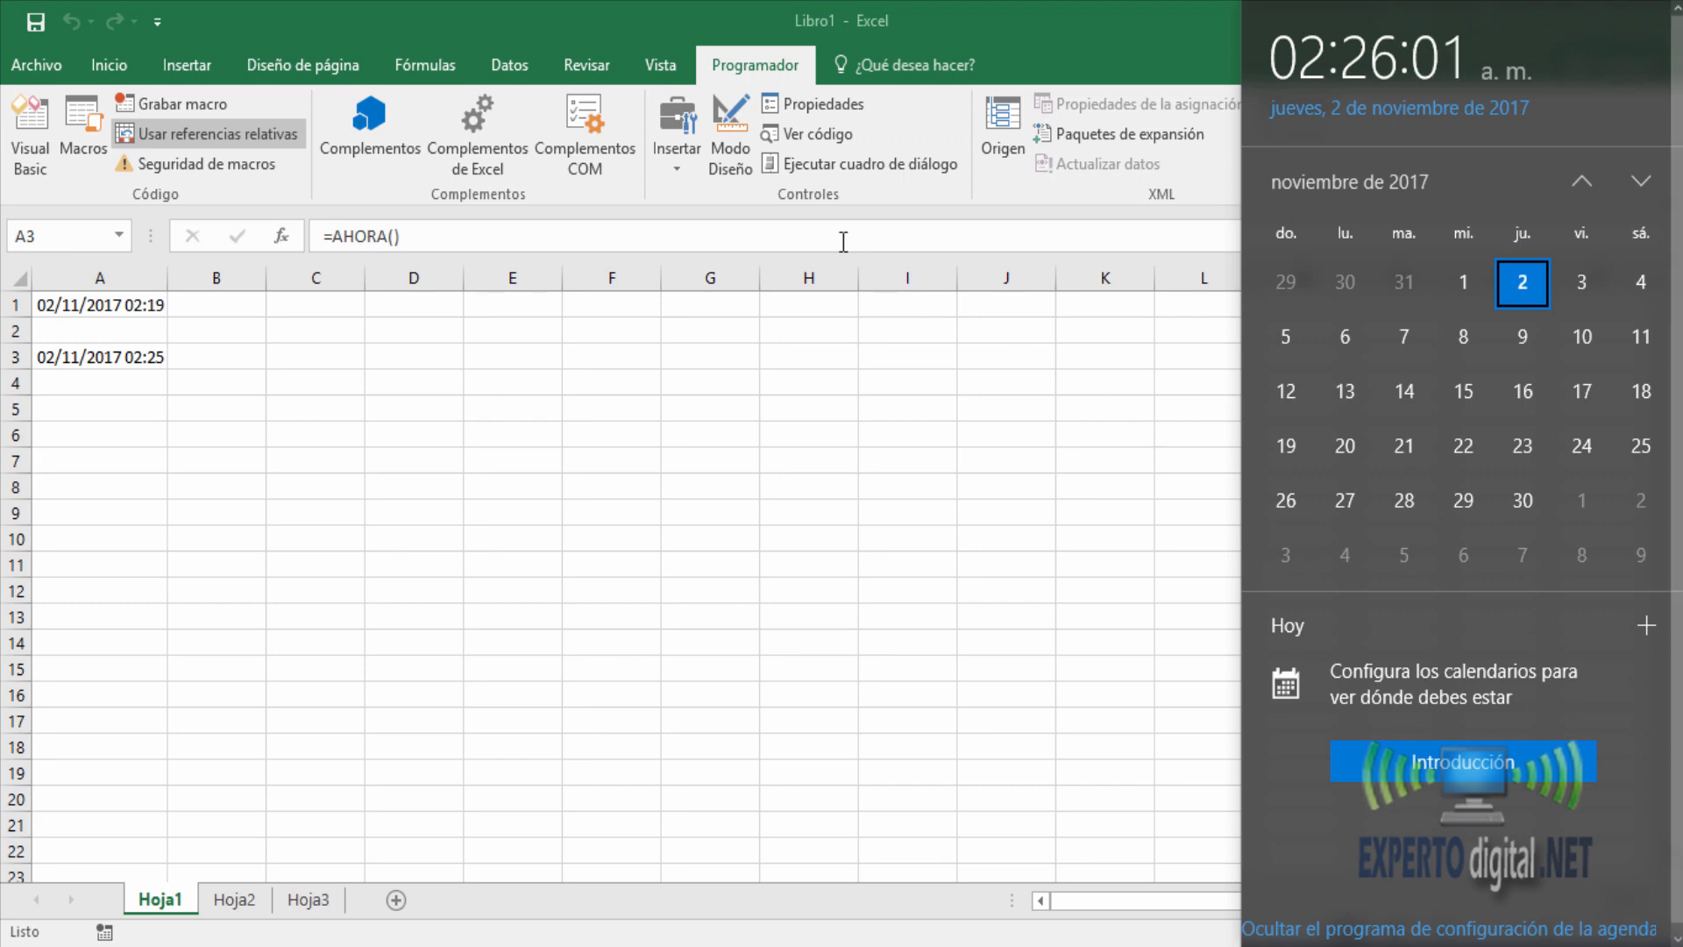
click(773, 71)
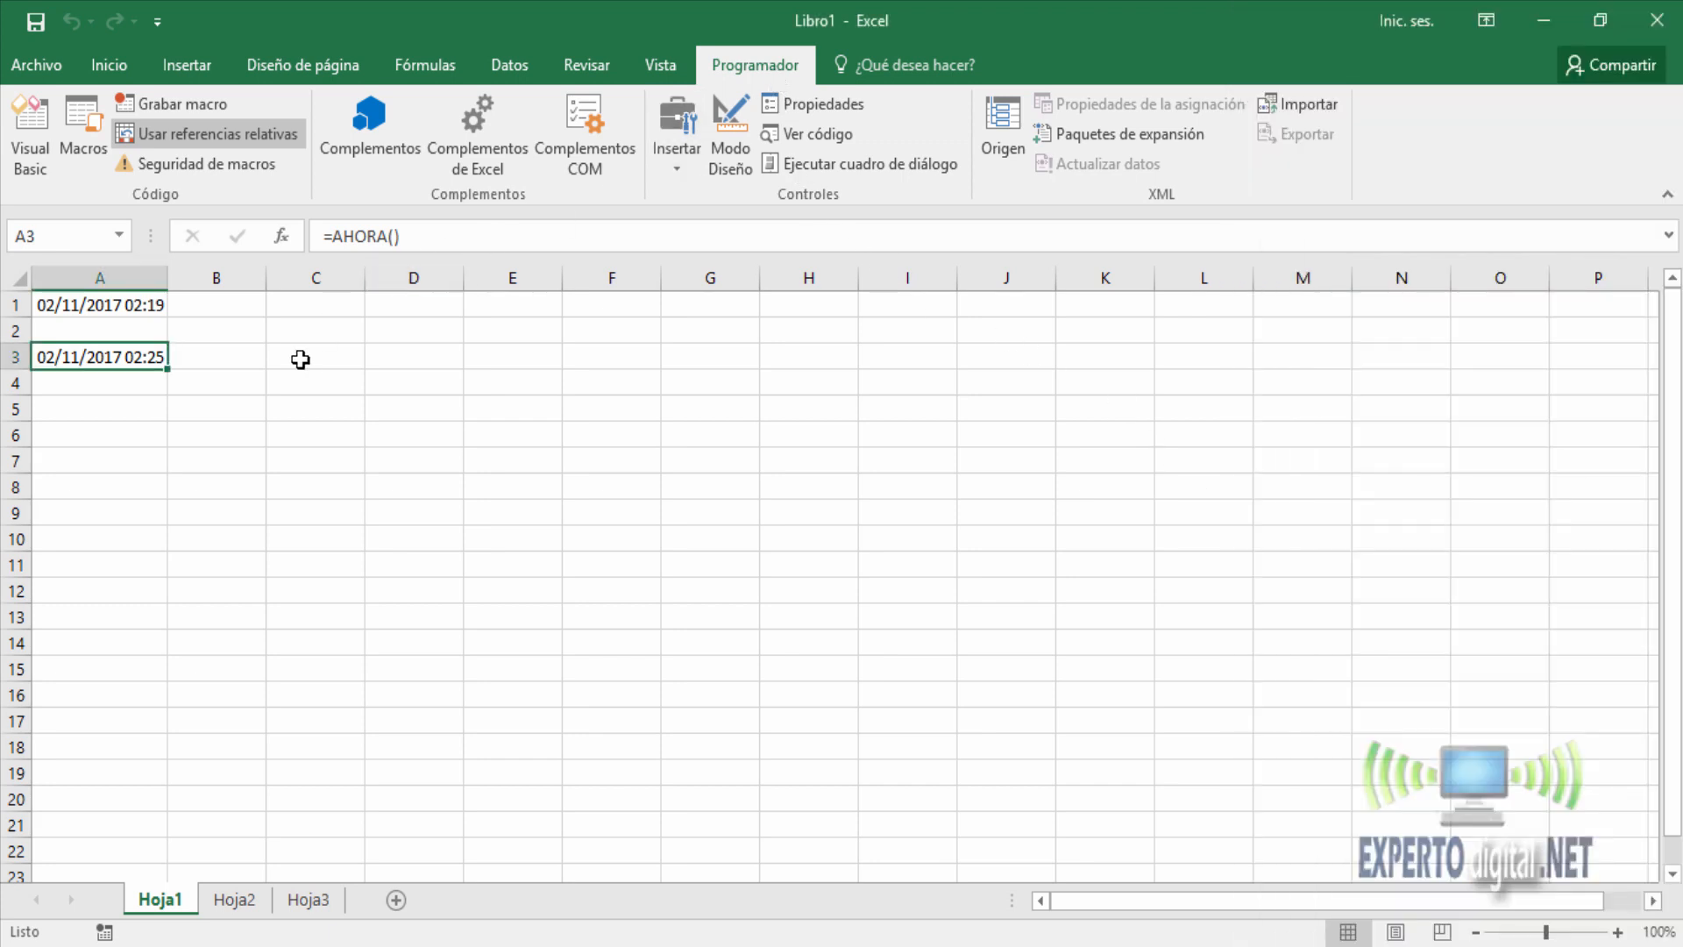
Run the Ingreso macro in cell A5.
click(82, 408)
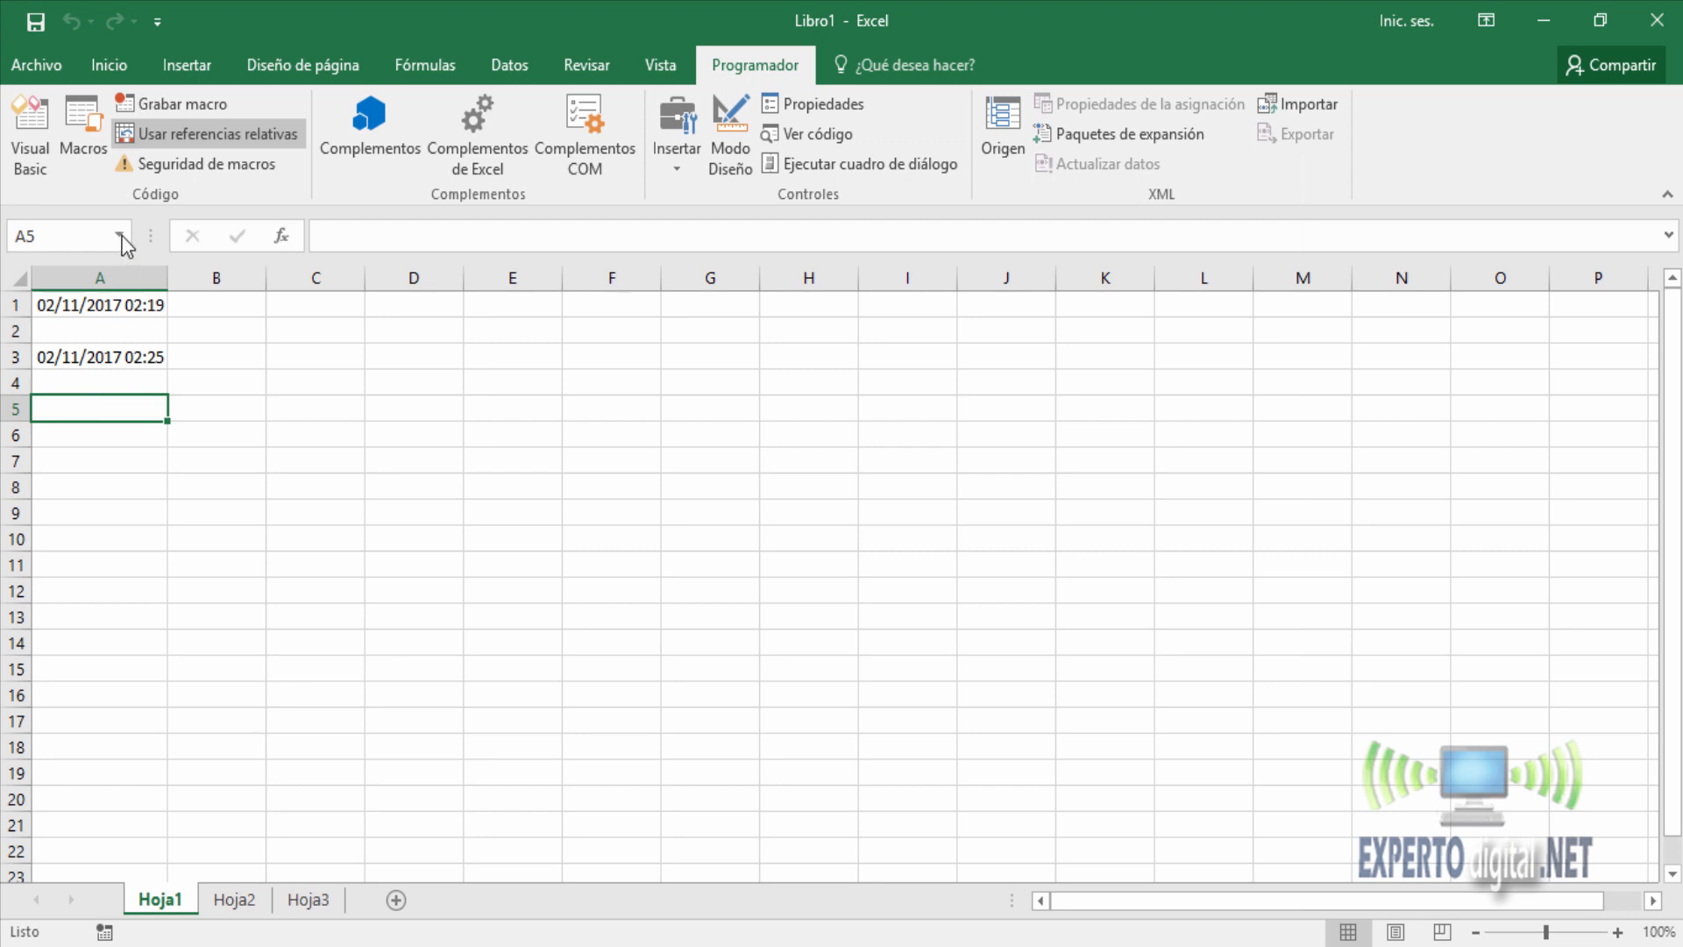
click(81, 130)
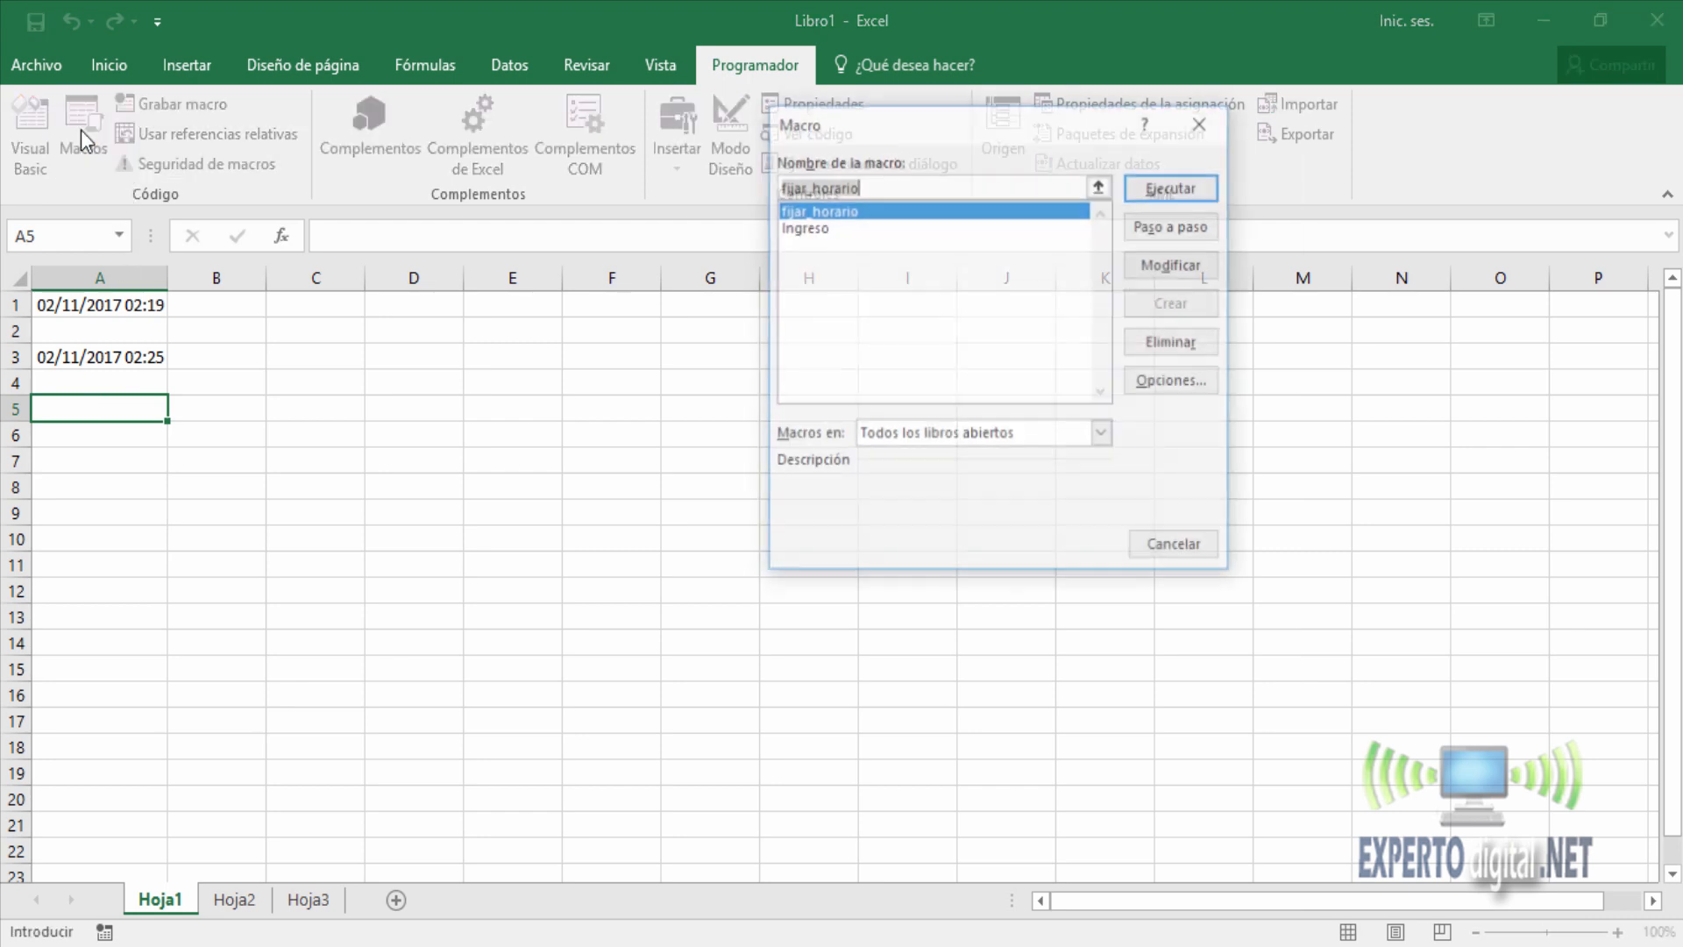
click(819, 228)
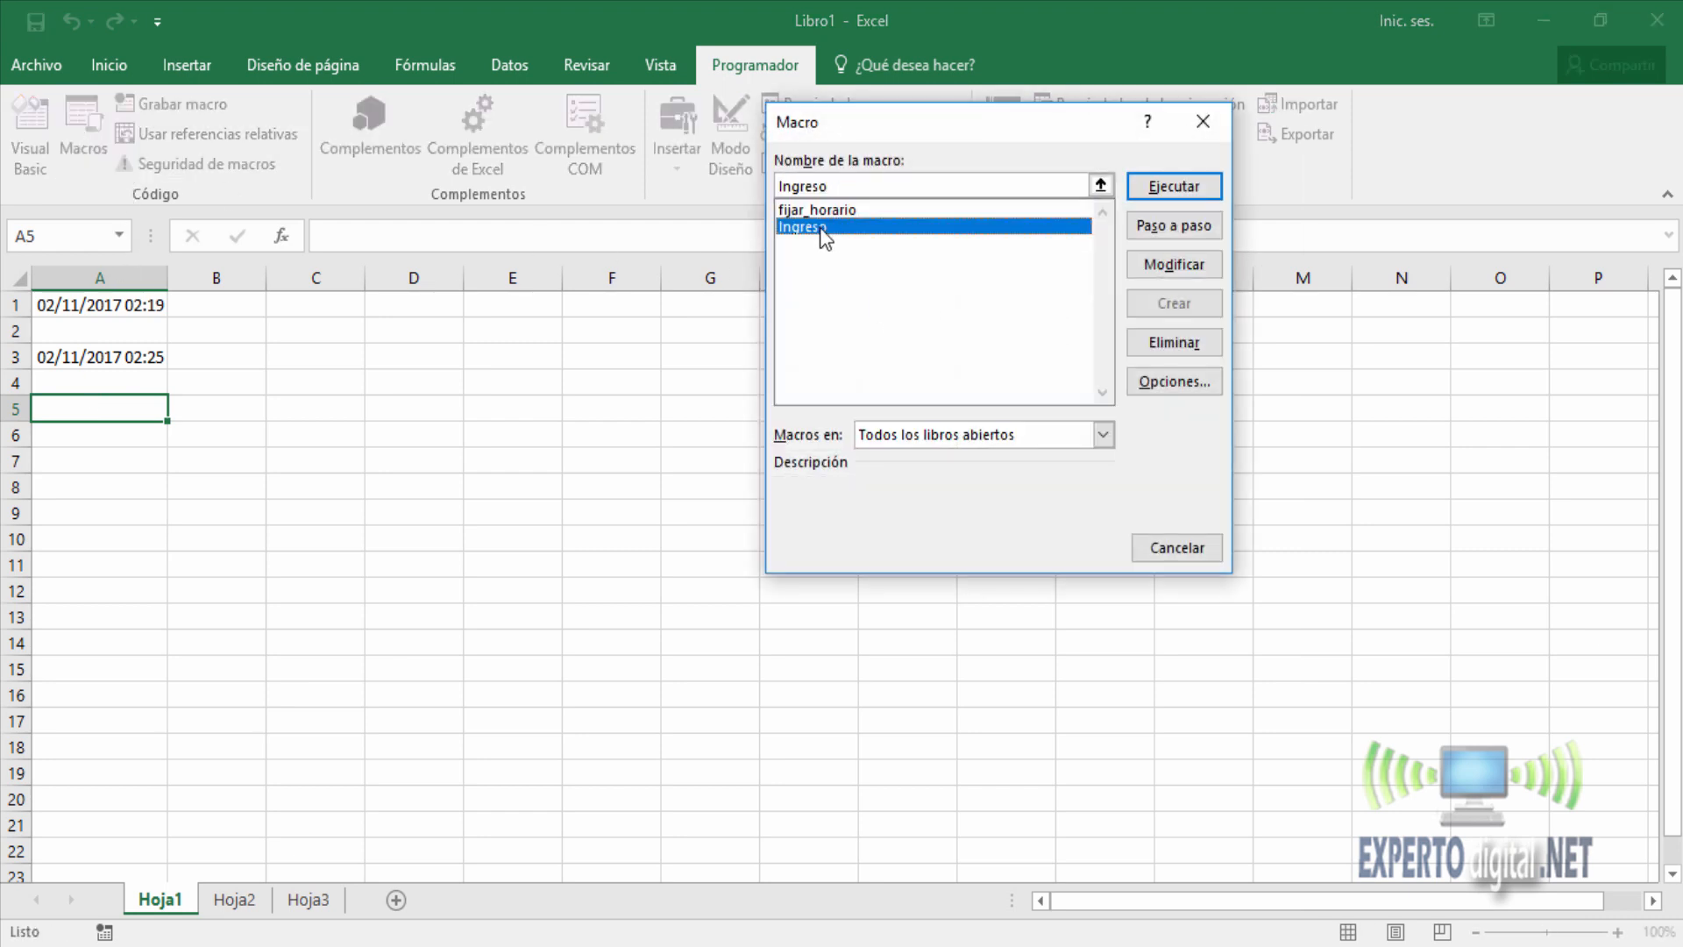
click(1175, 187)
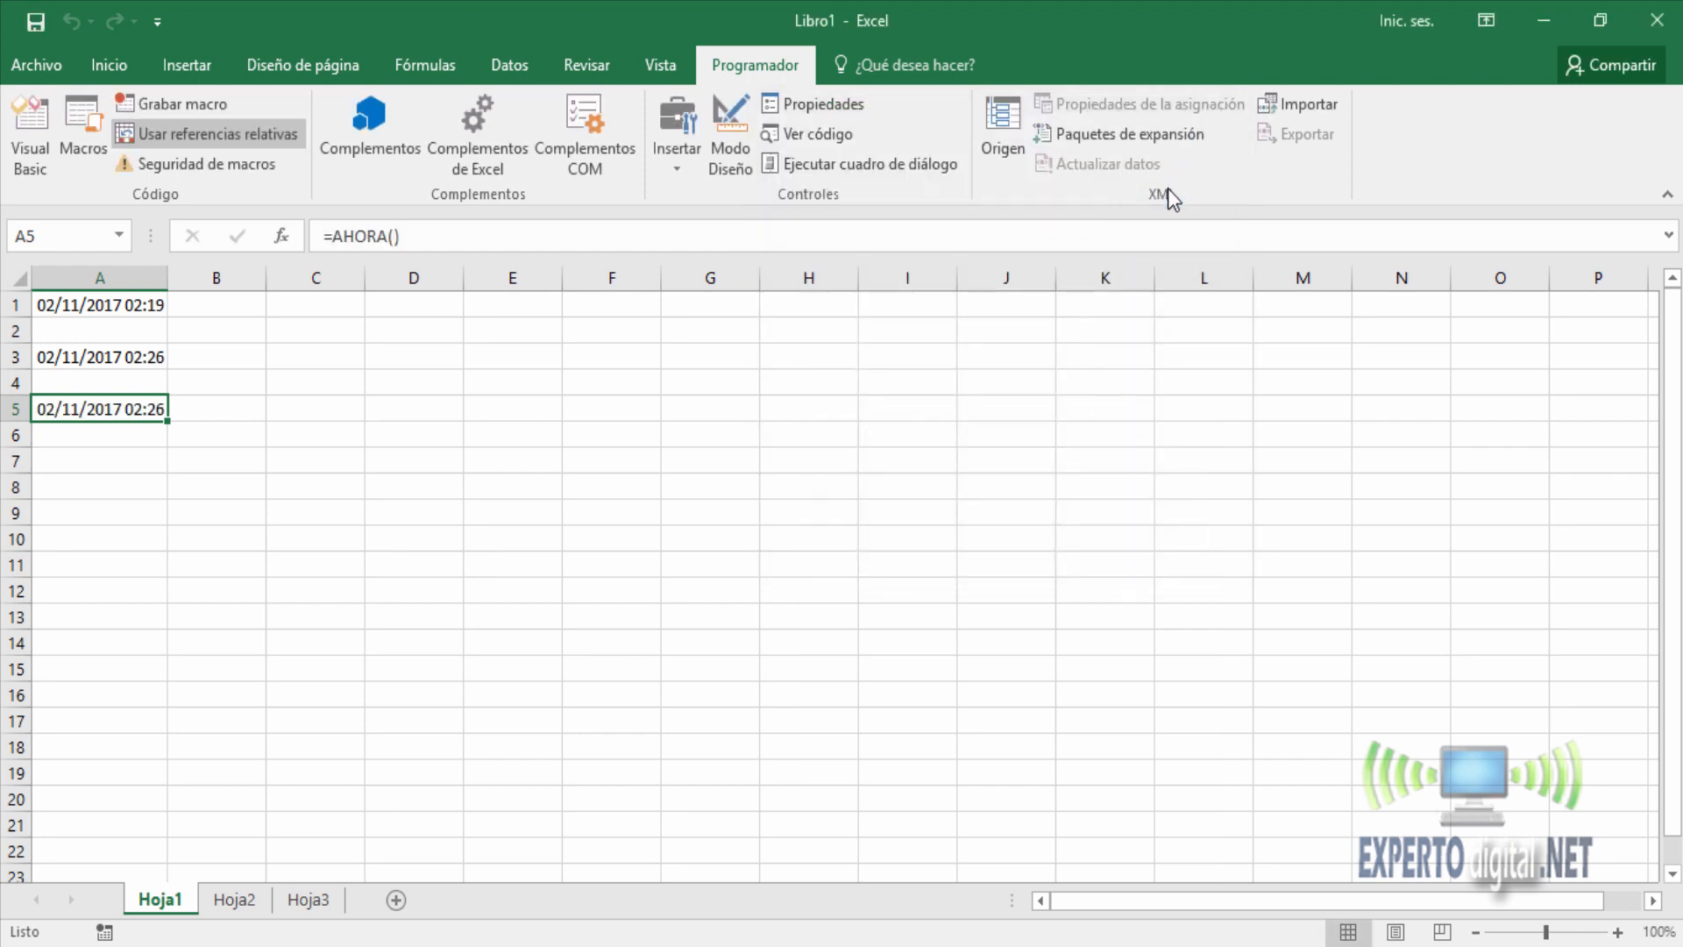
Fix the timestamps in cells A3 and A5 as static values by running the fijar_horario macro on each cell.
drag(148, 365, 143, 413)
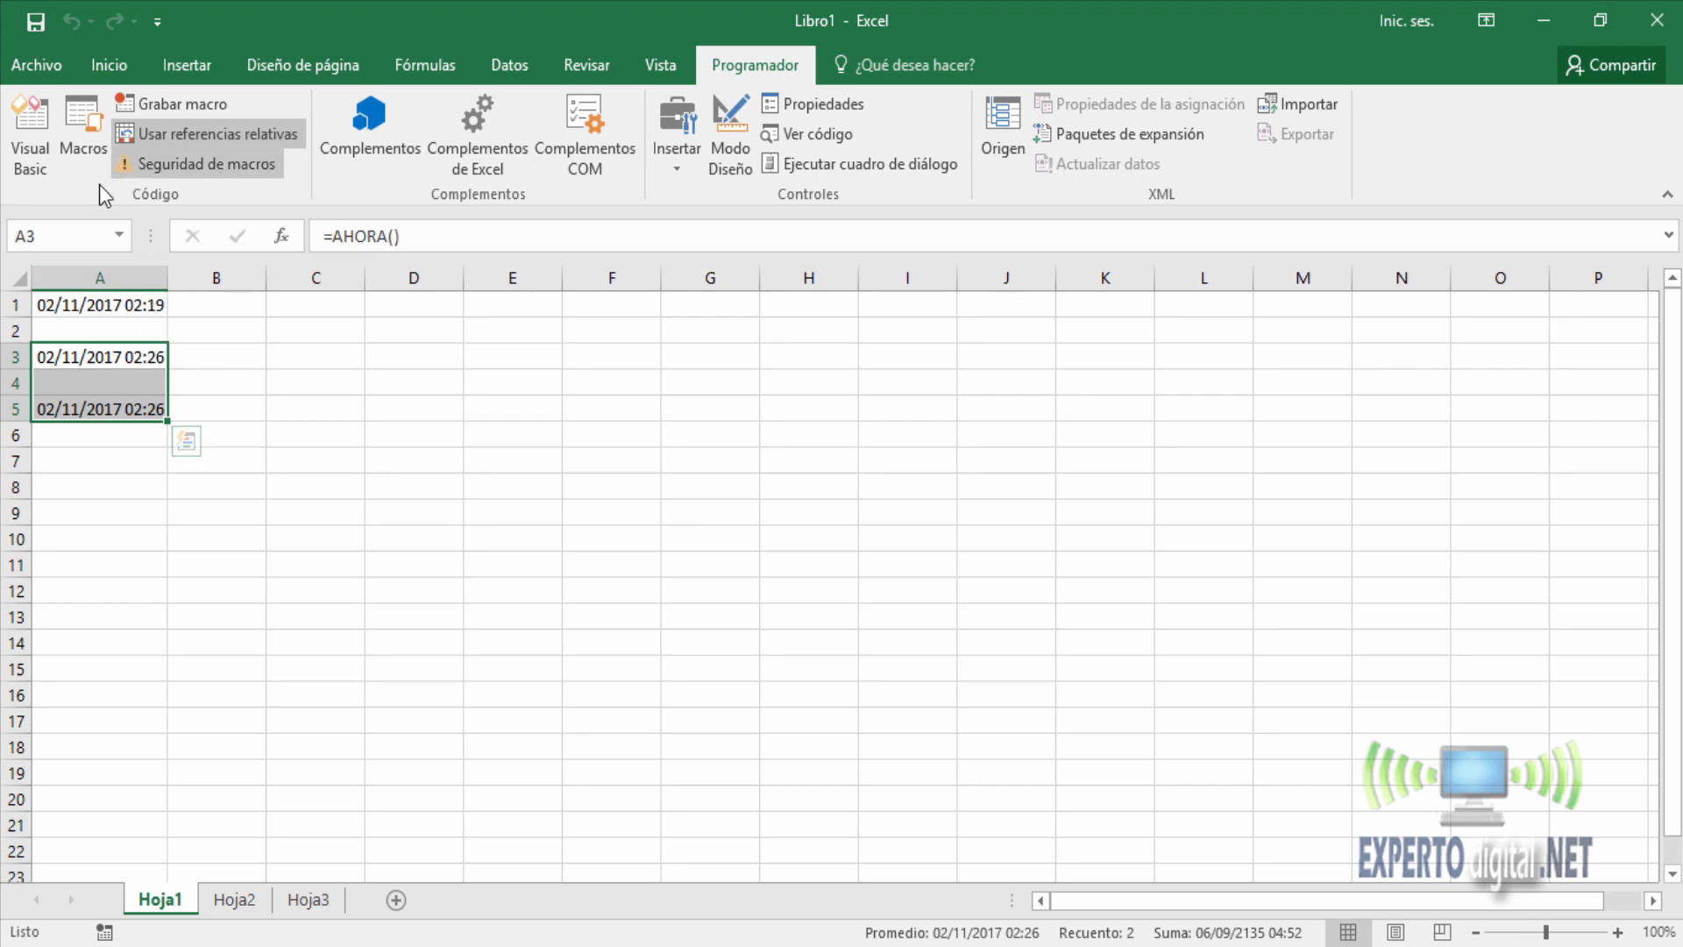
click(93, 347)
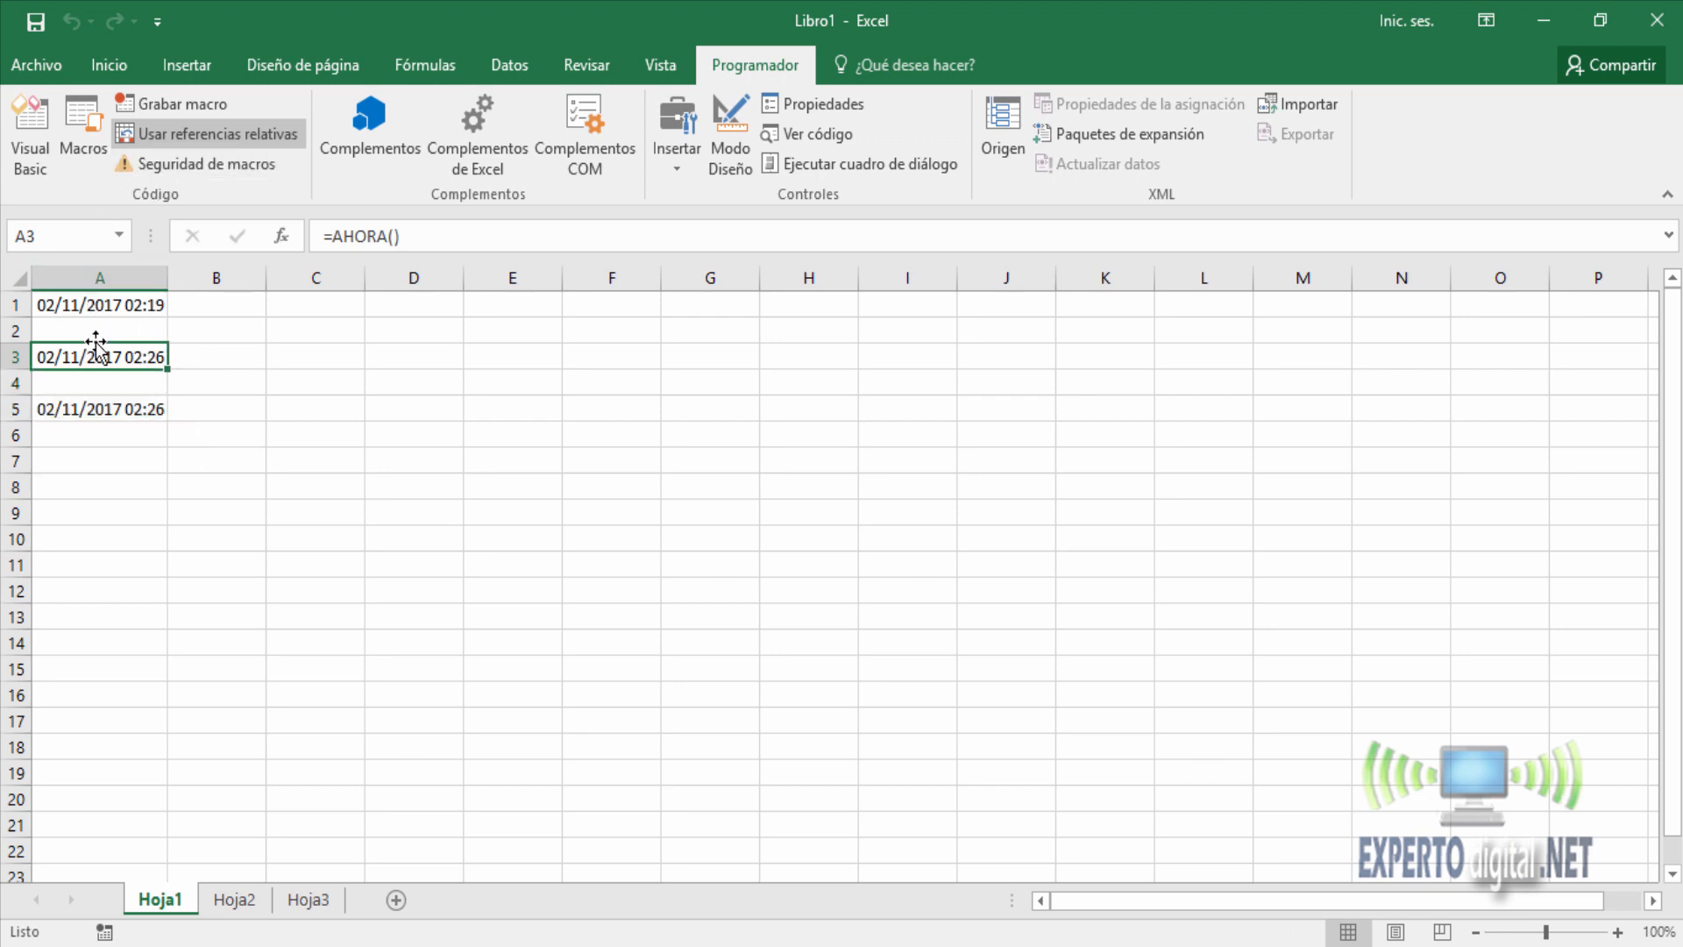
click(81, 145)
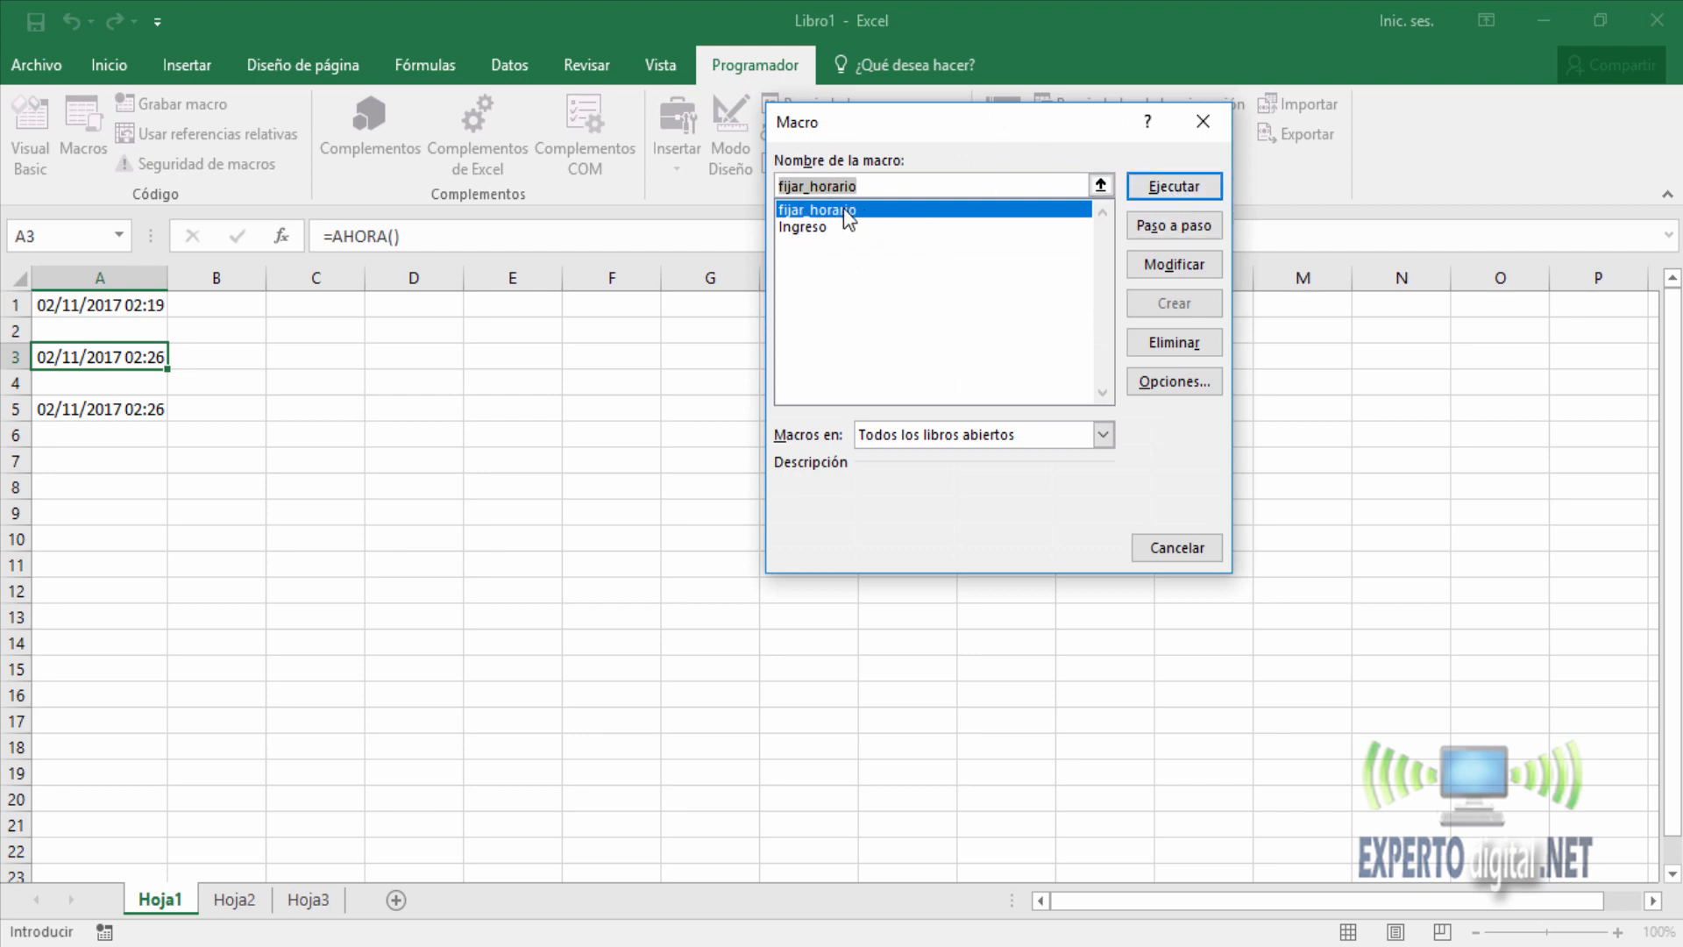
click(1176, 187)
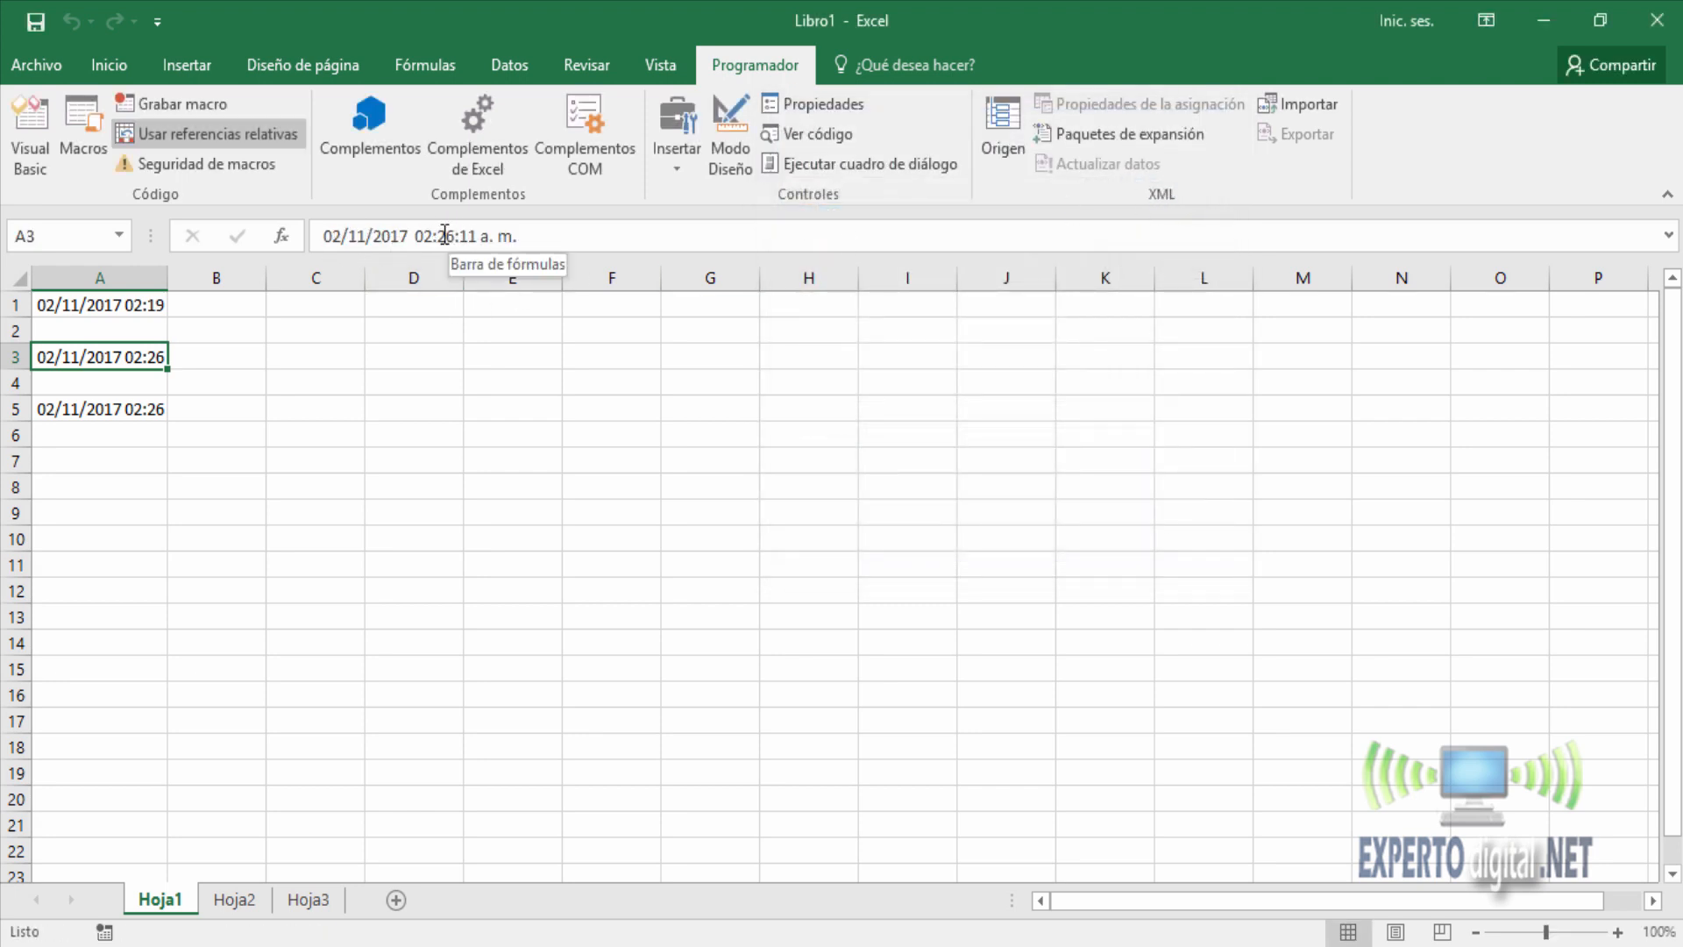
click(117, 403)
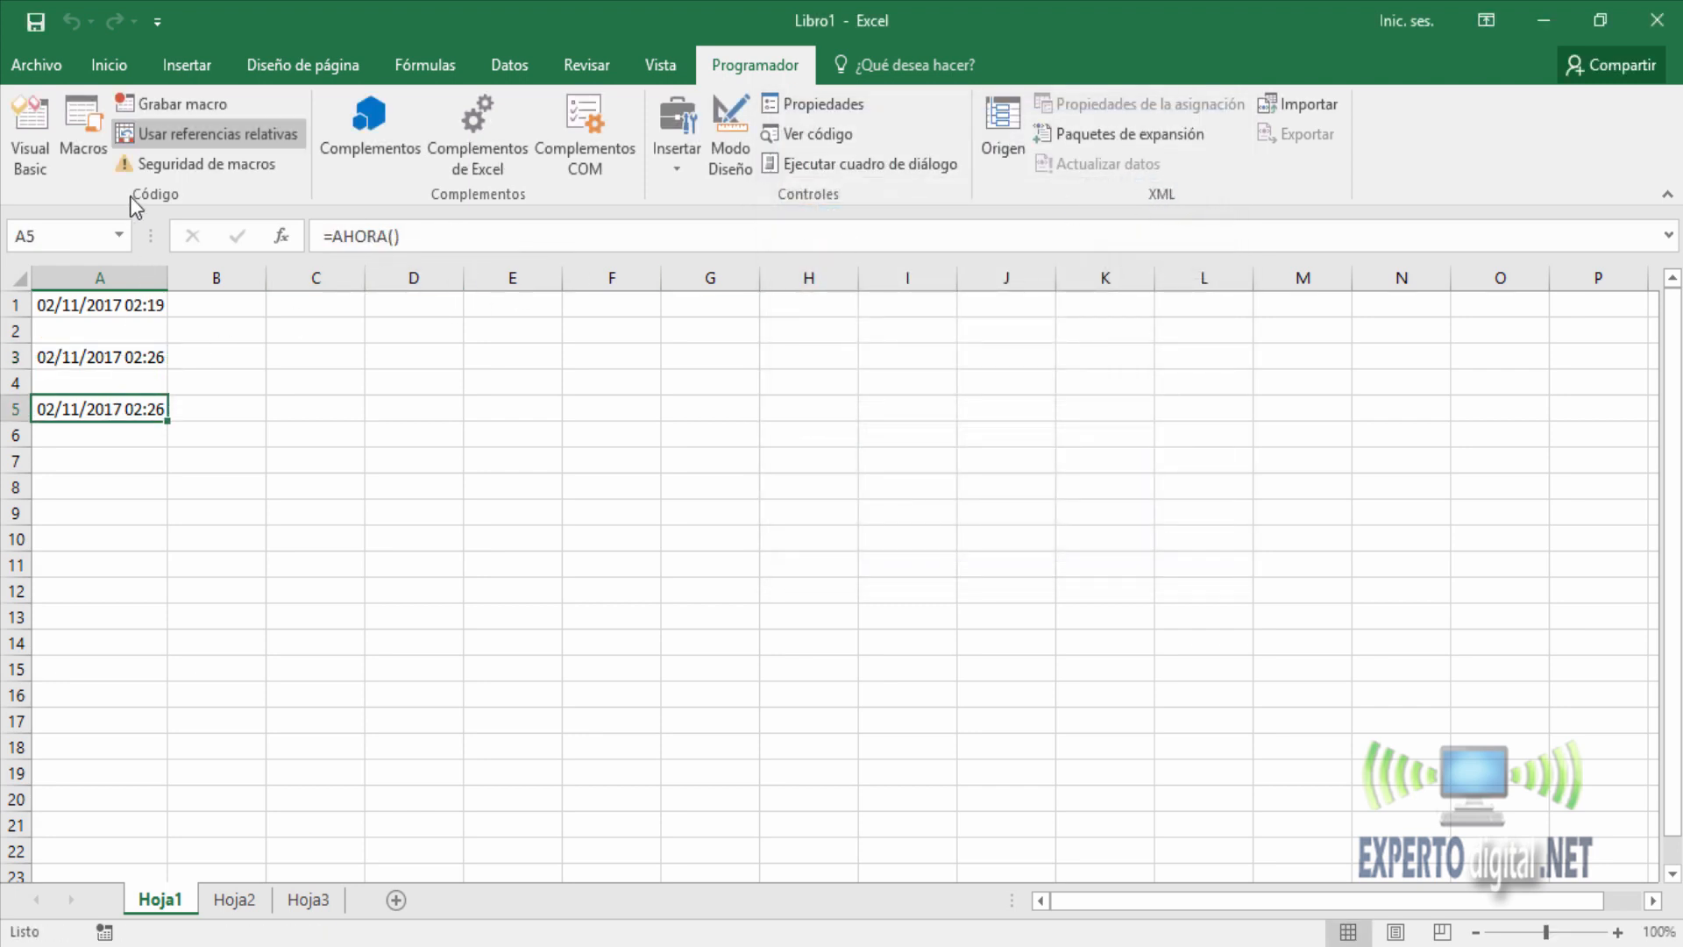
click(81, 139)
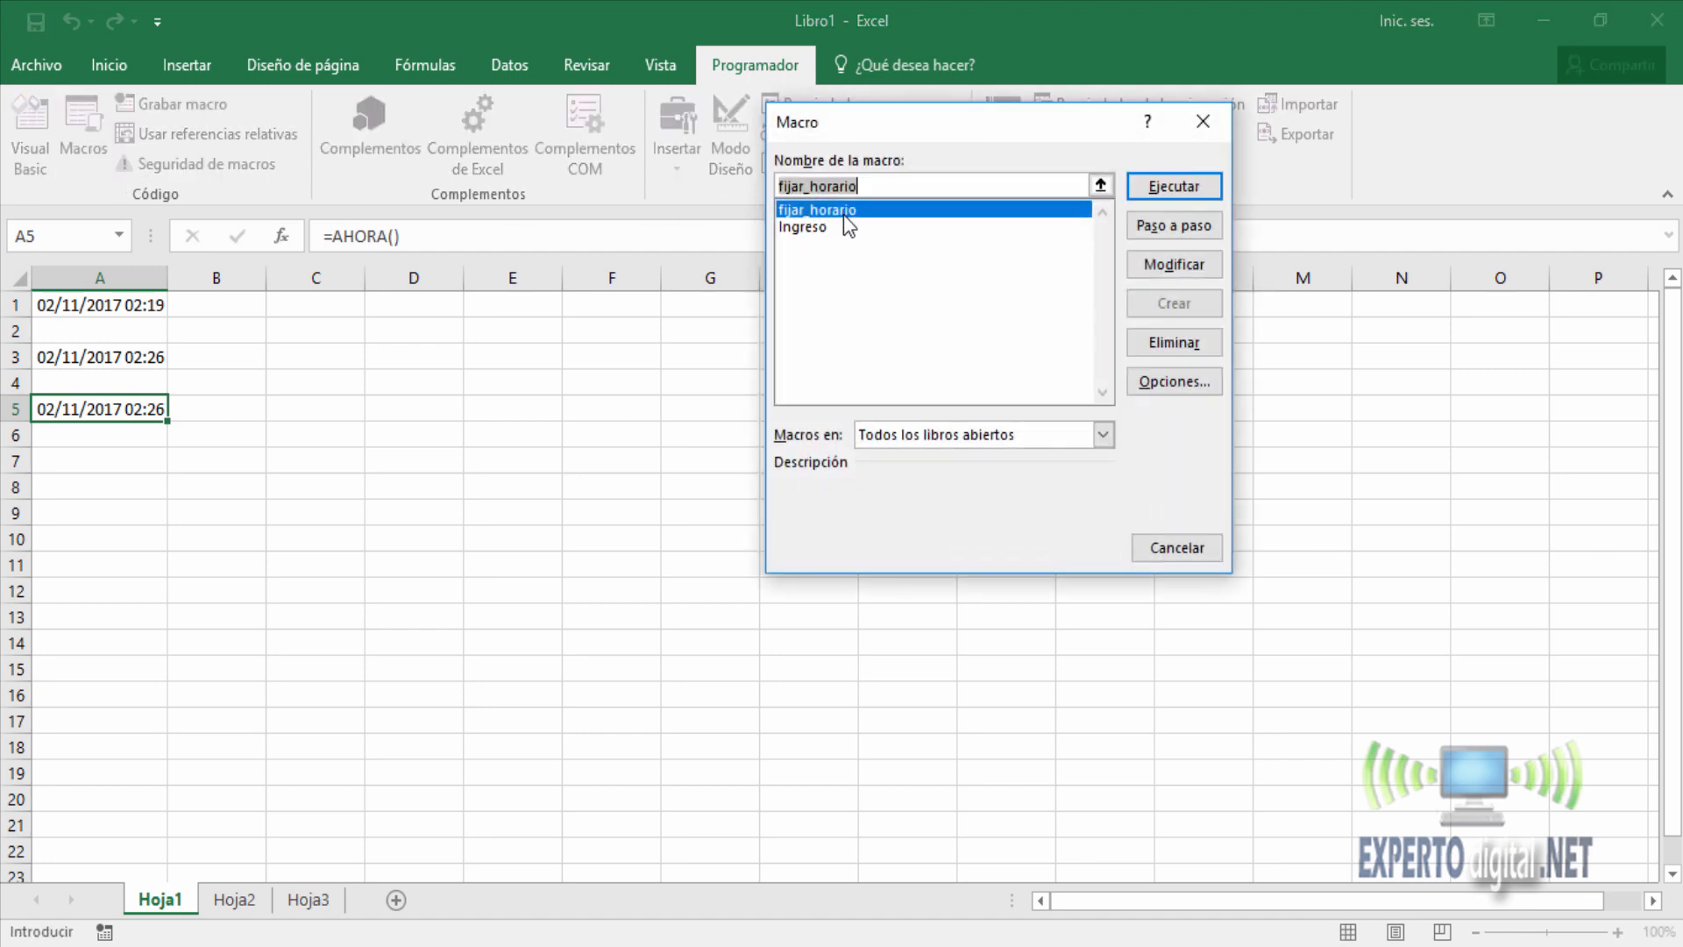
click(1192, 191)
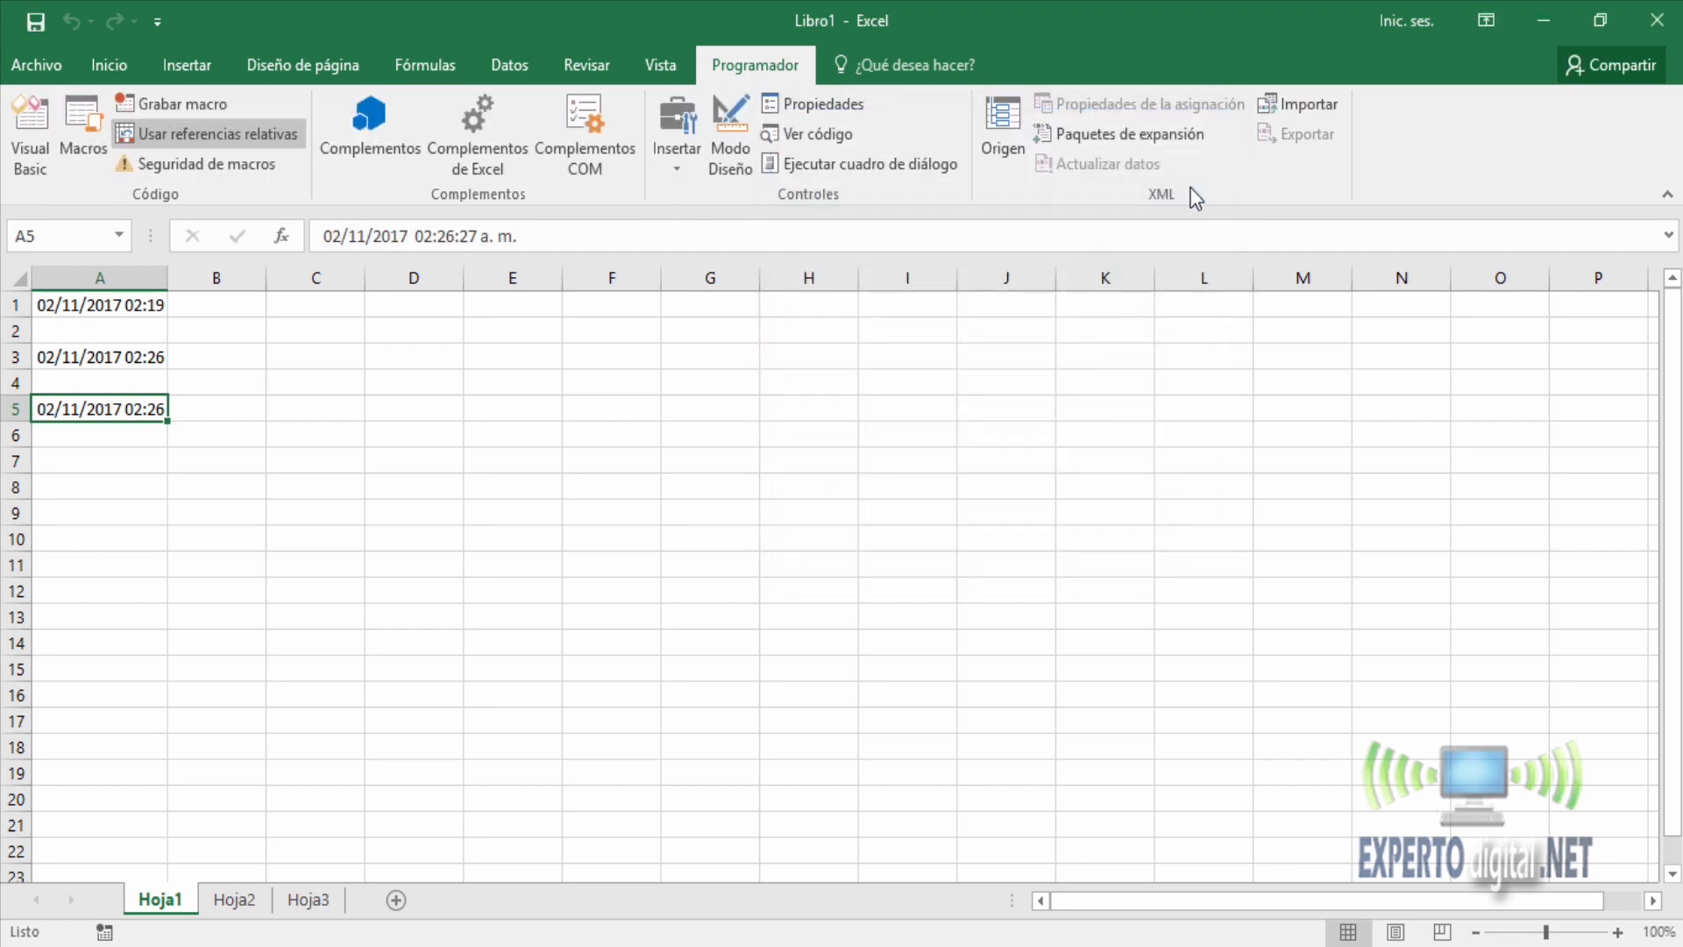
Check the system clock and run the Ingreso macro in cell A7.
click(107, 460)
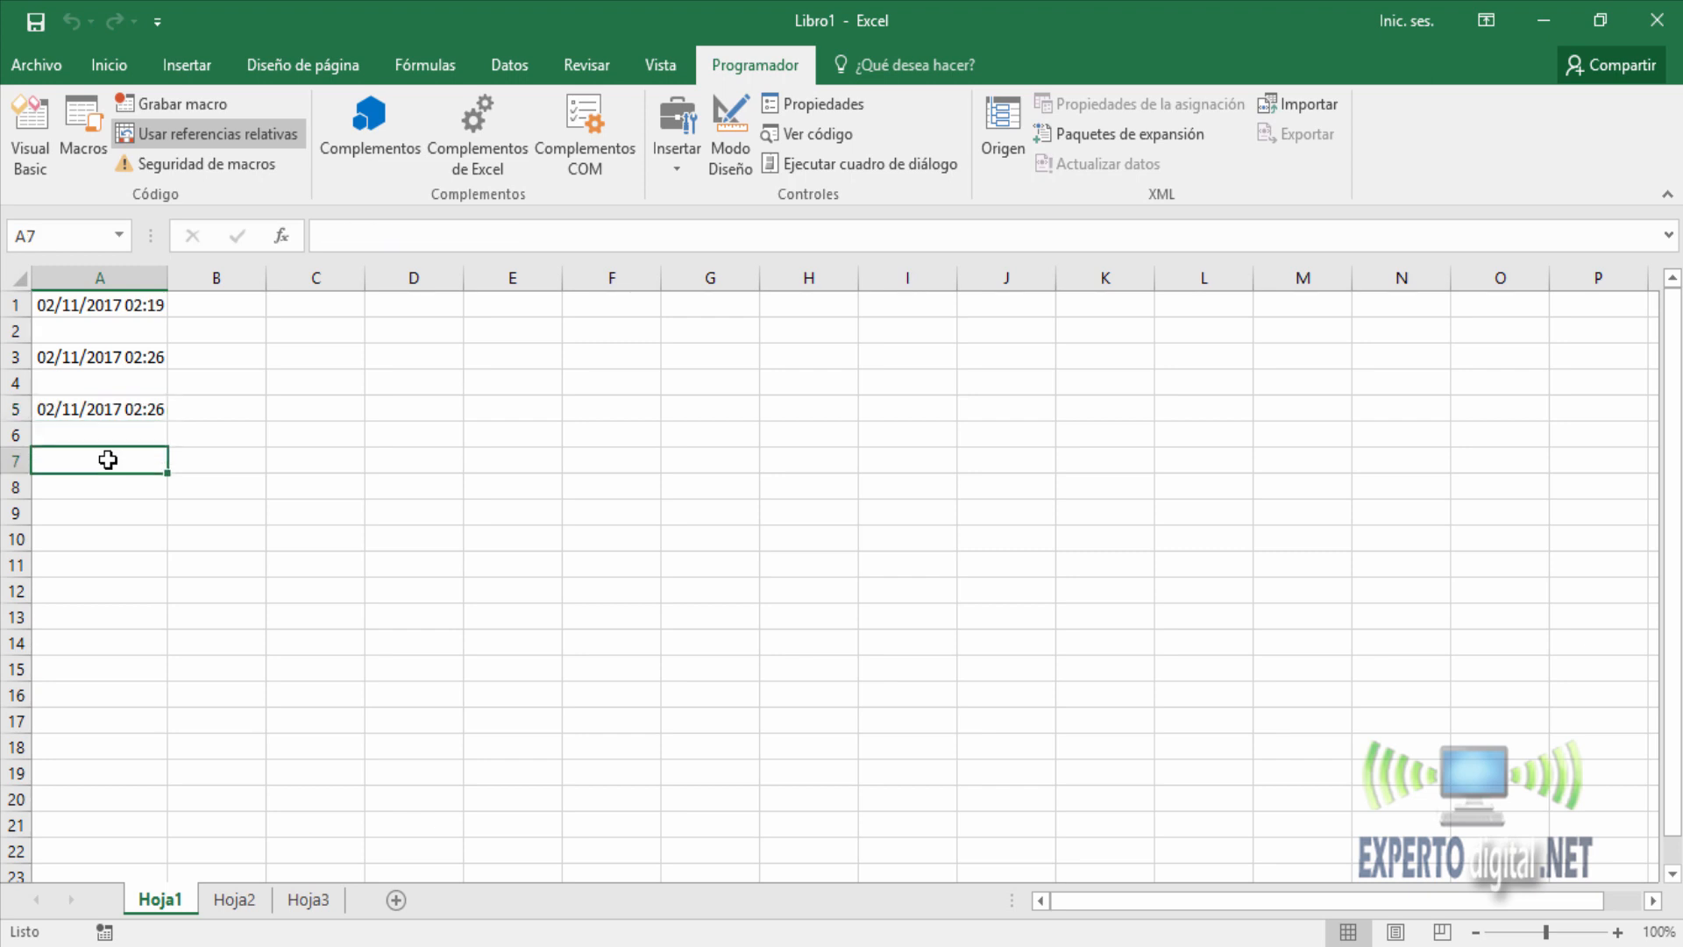
click(1613, 946)
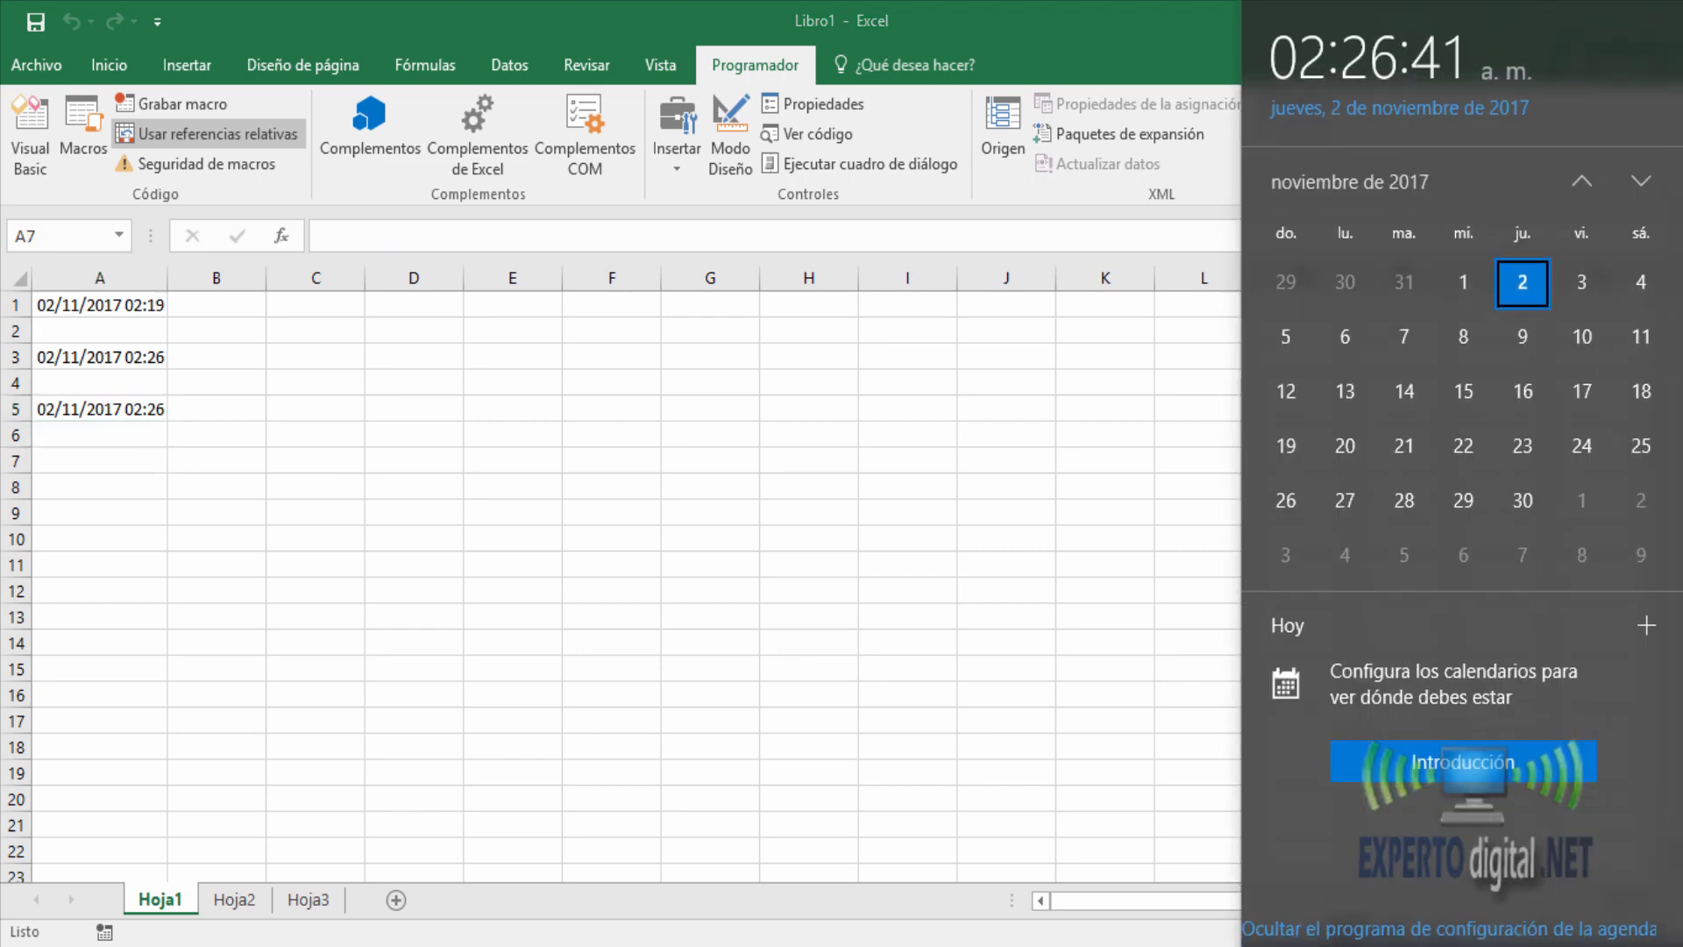
click(105, 462)
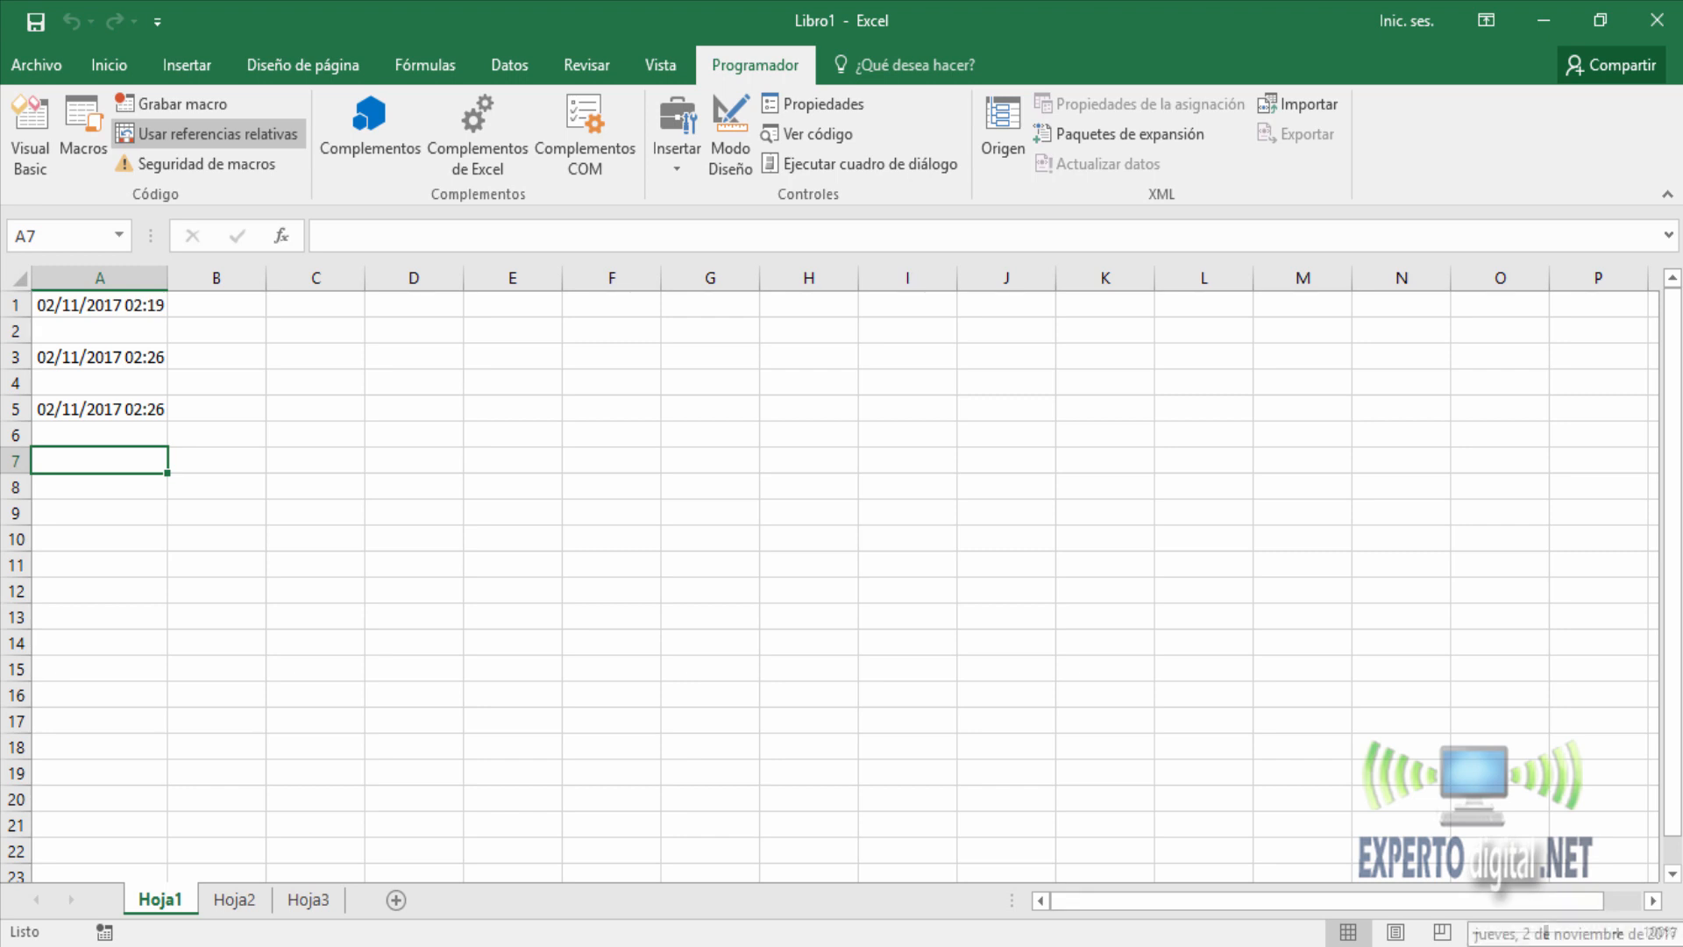
click(1601, 946)
click(1601, 946)
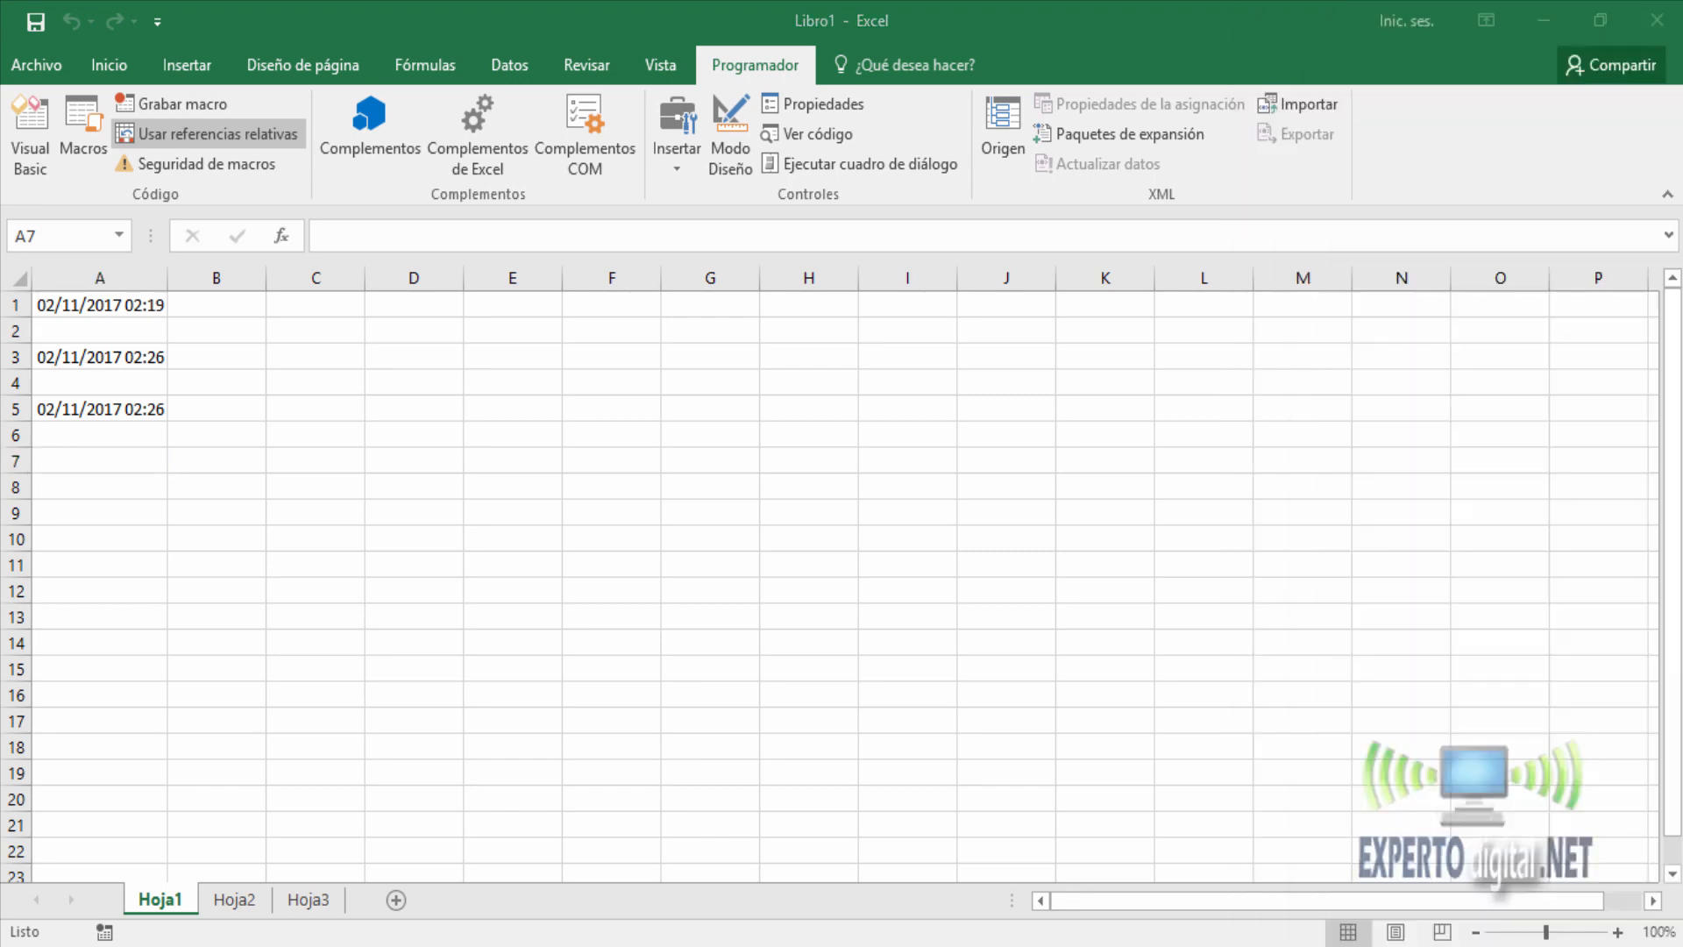
click(119, 462)
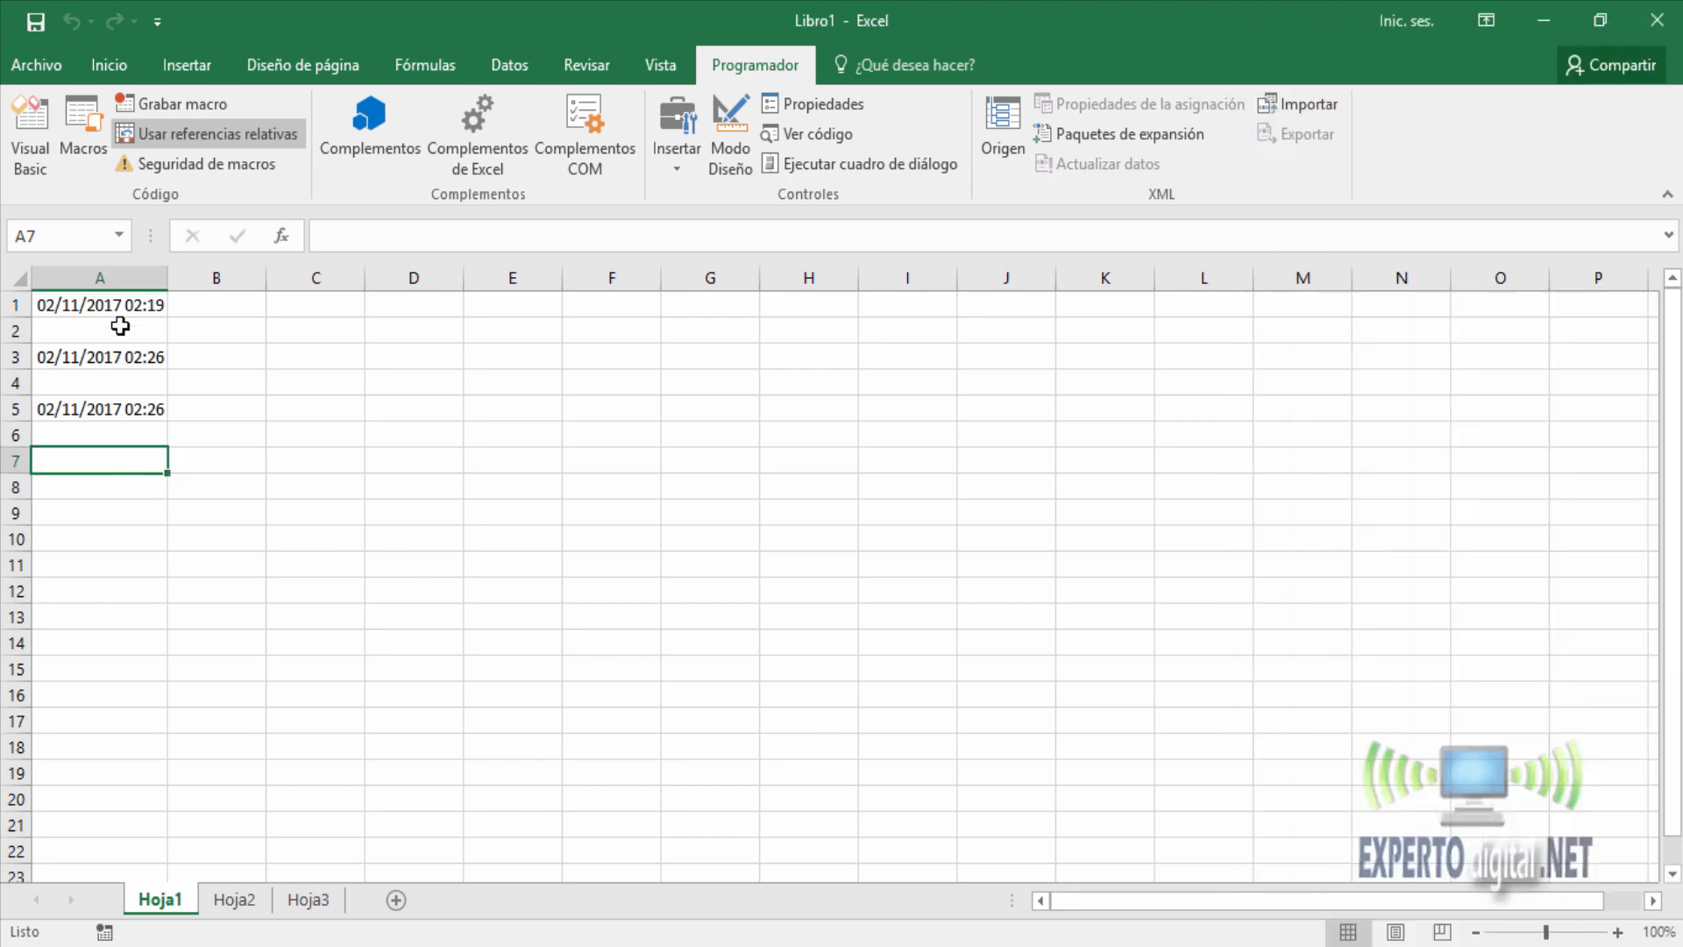
click(77, 141)
click(809, 228)
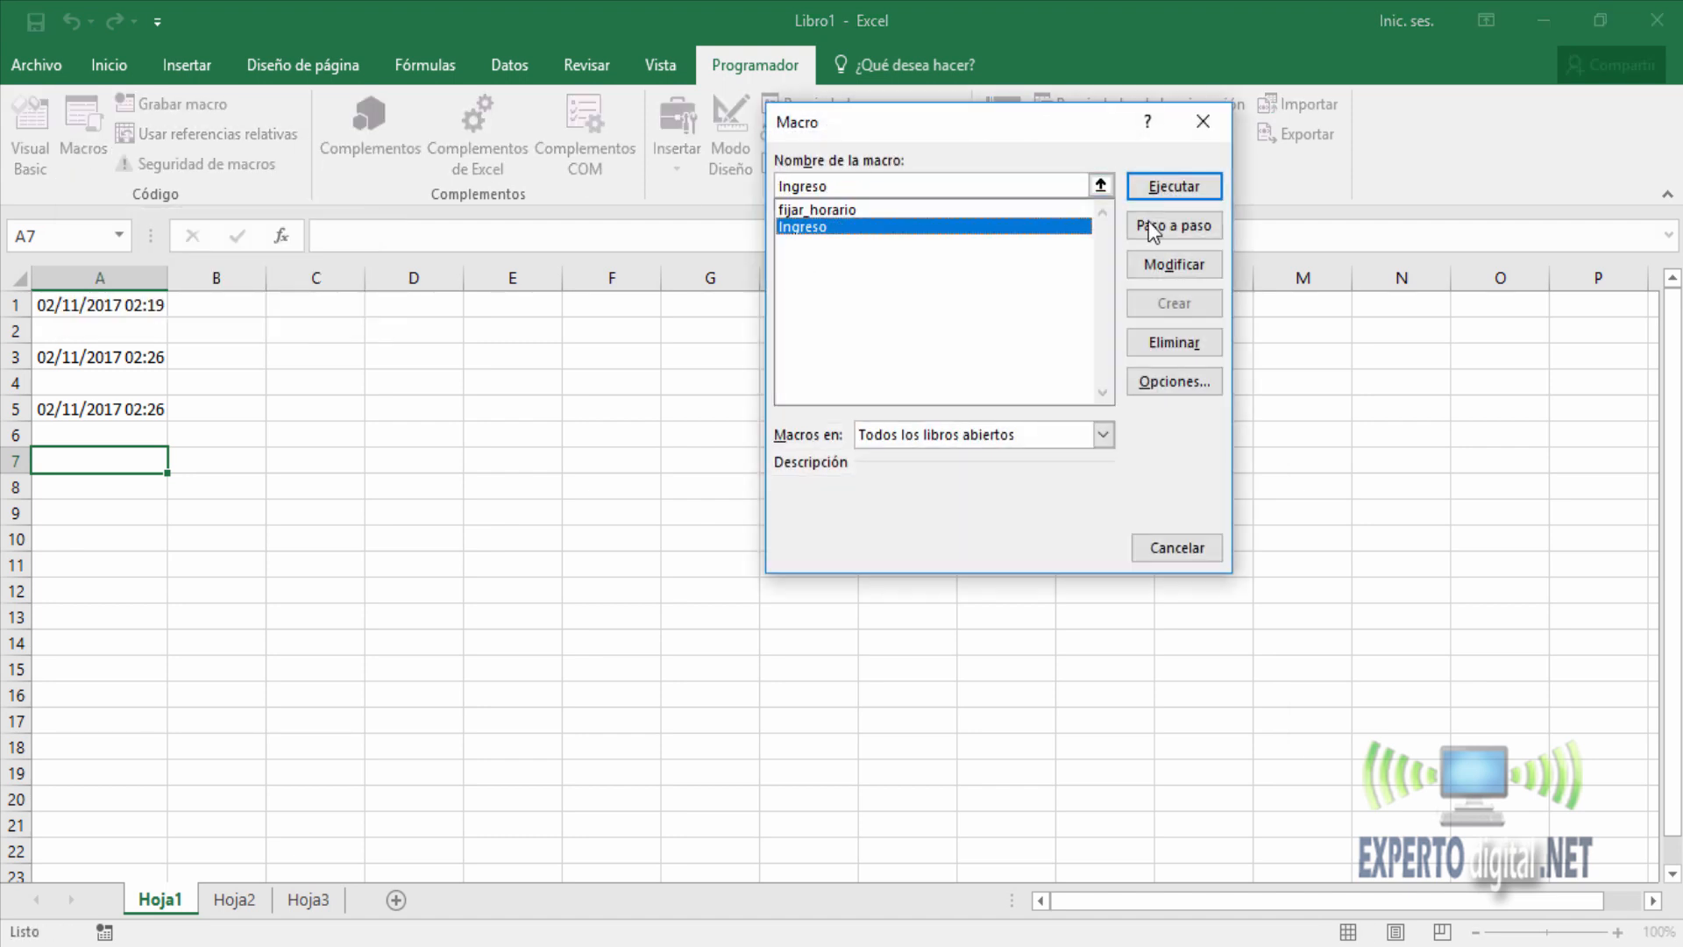
click(1170, 186)
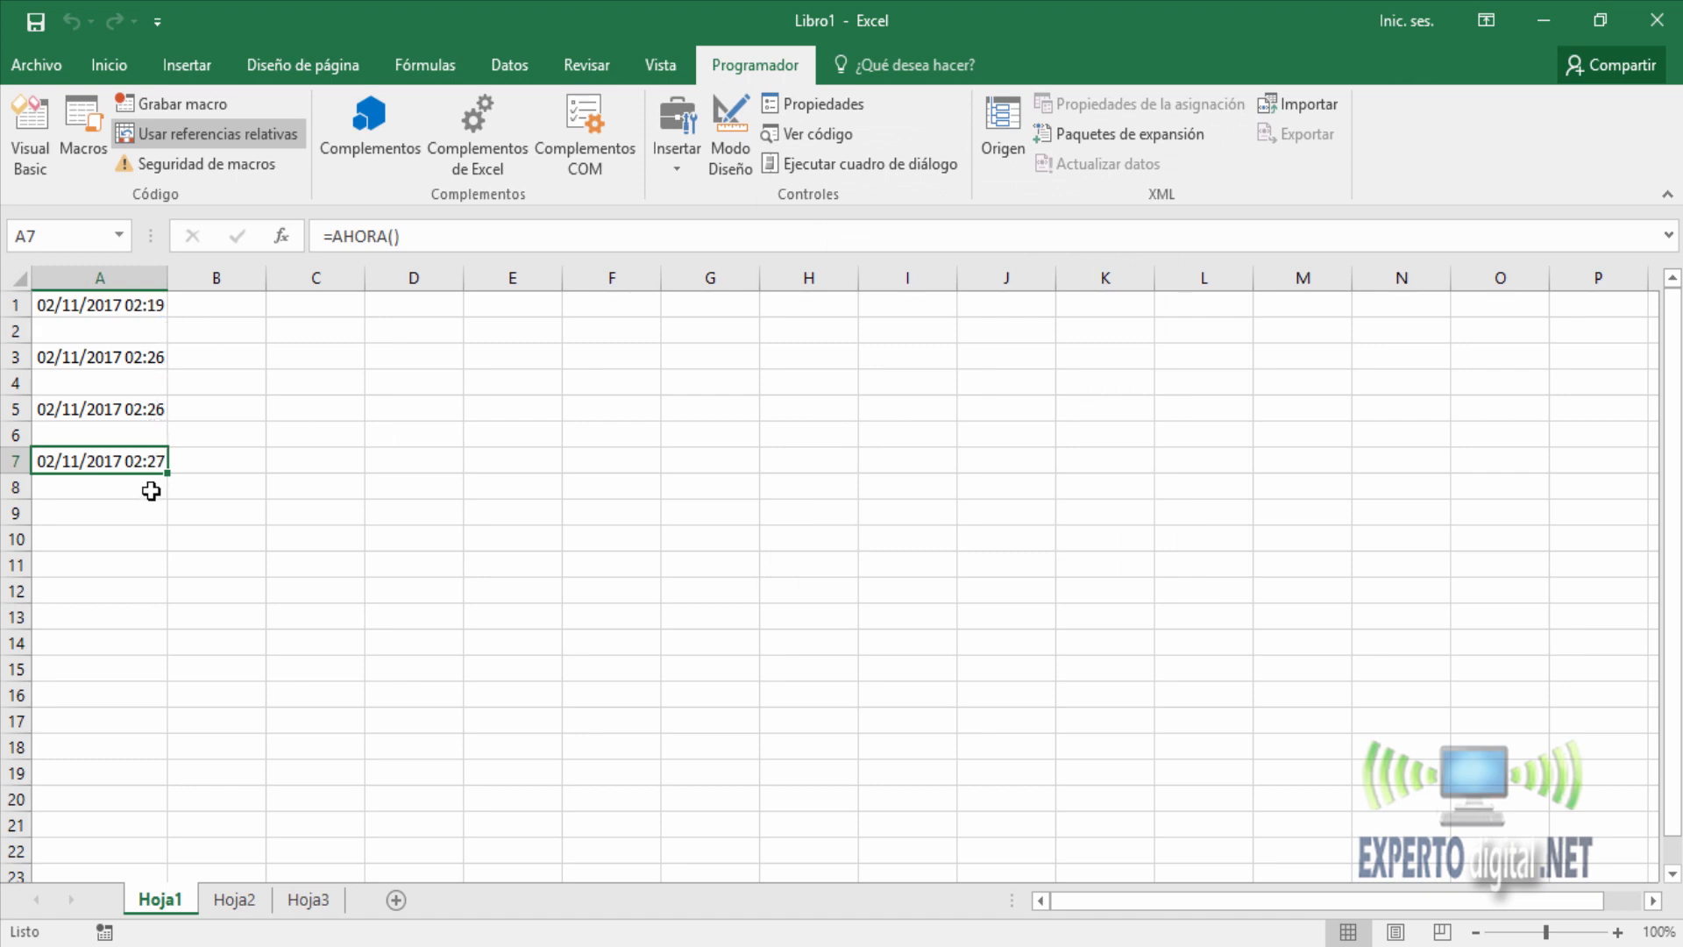
Run the fijar_horario macro on cell A7 to turn its formula into a static value.
click(82, 129)
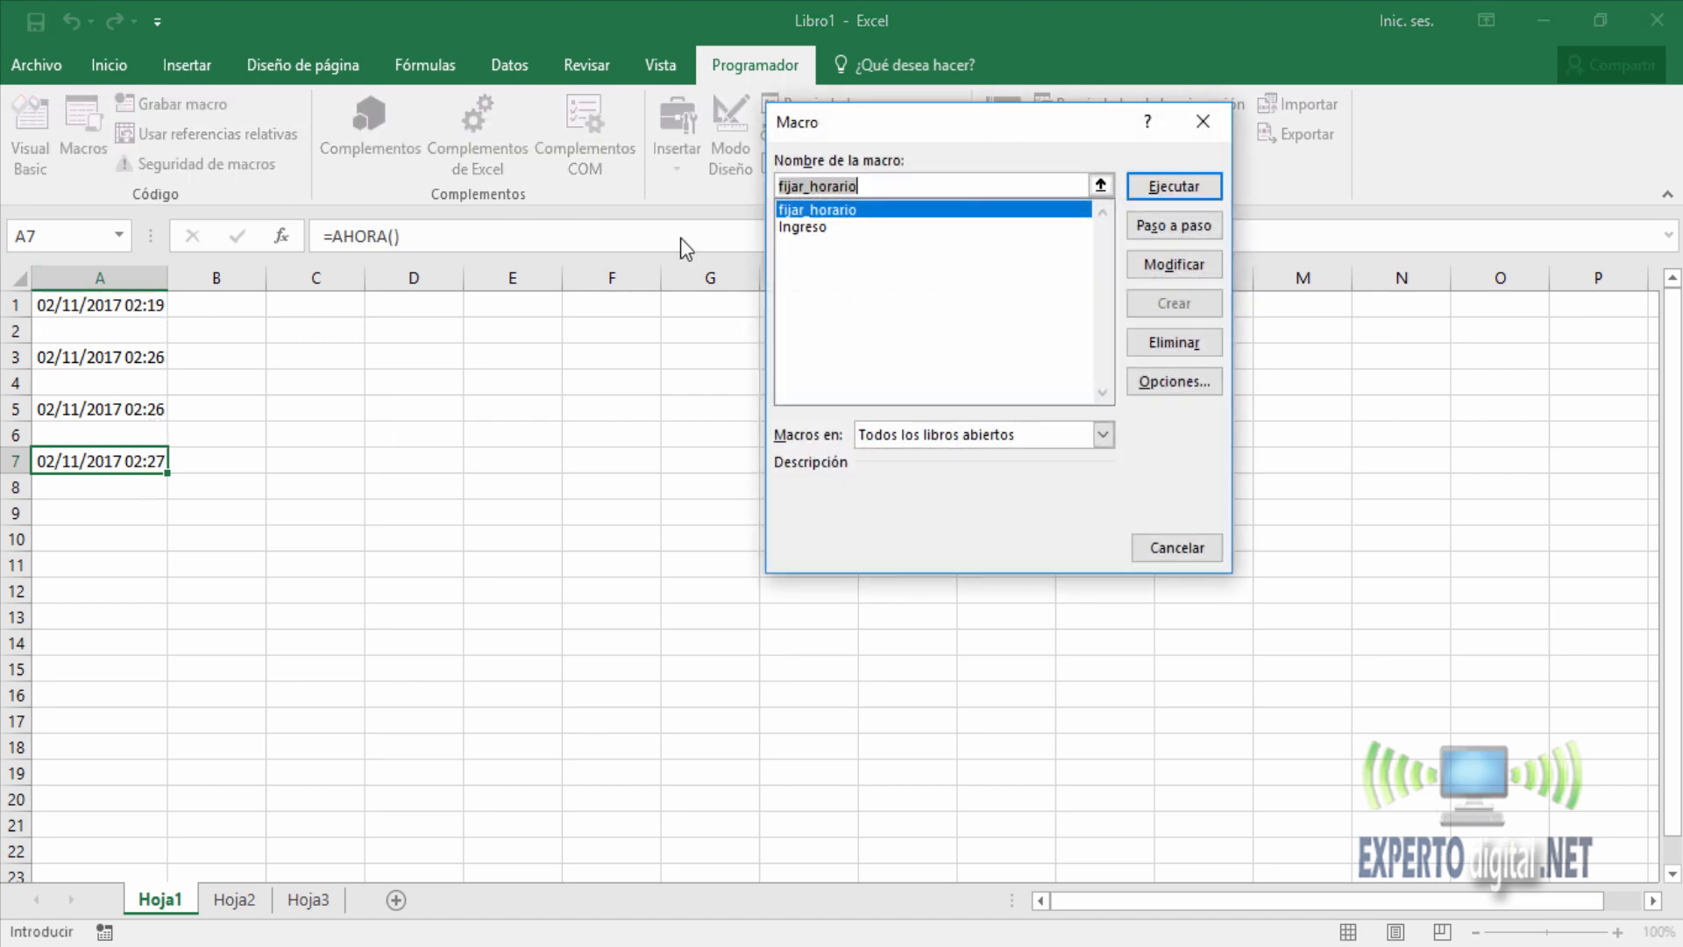
click(819, 213)
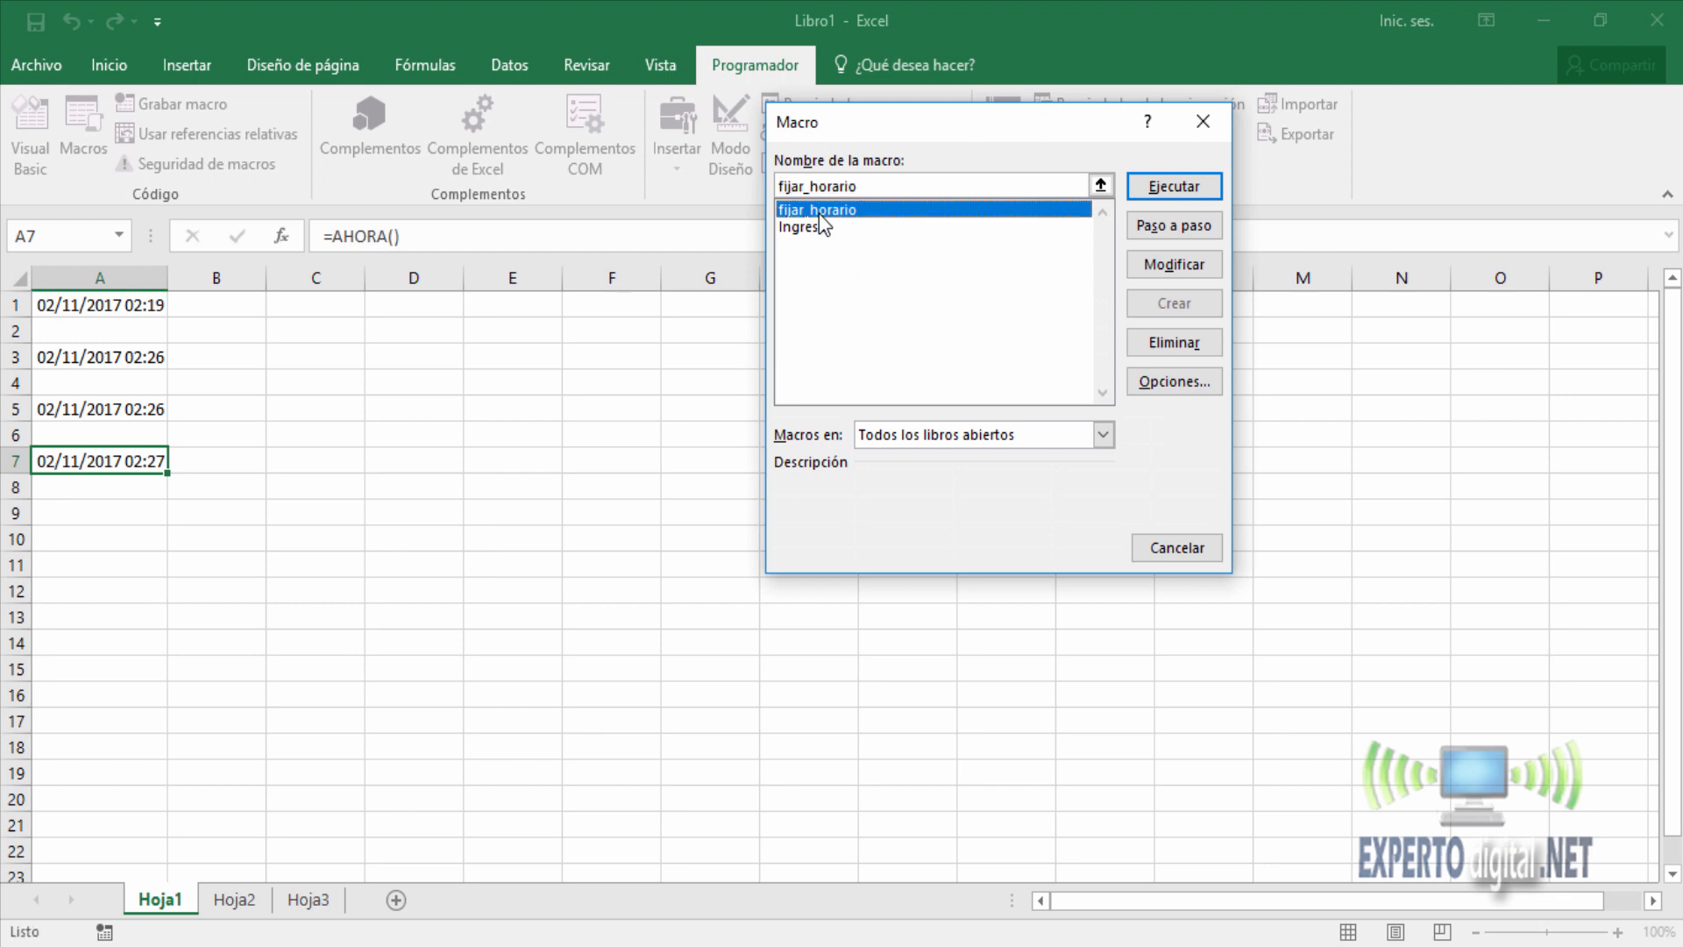
click(1172, 187)
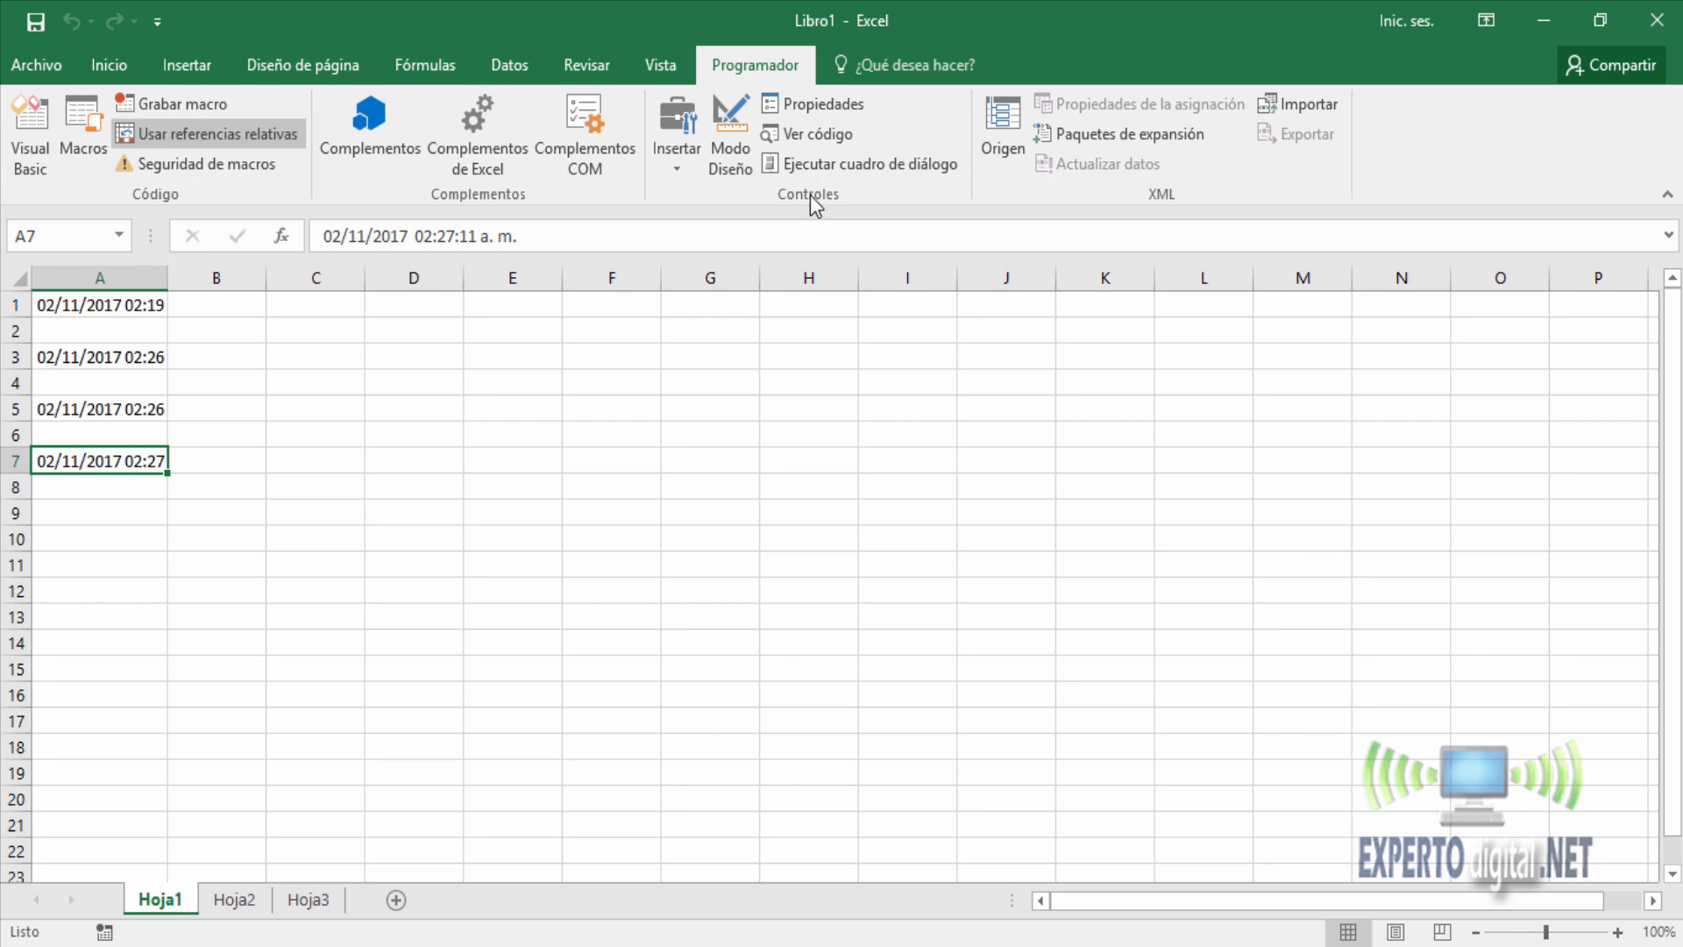
Insert a form control button covering about E1:F2 and assign the Ingreso macro to it.
click(677, 144)
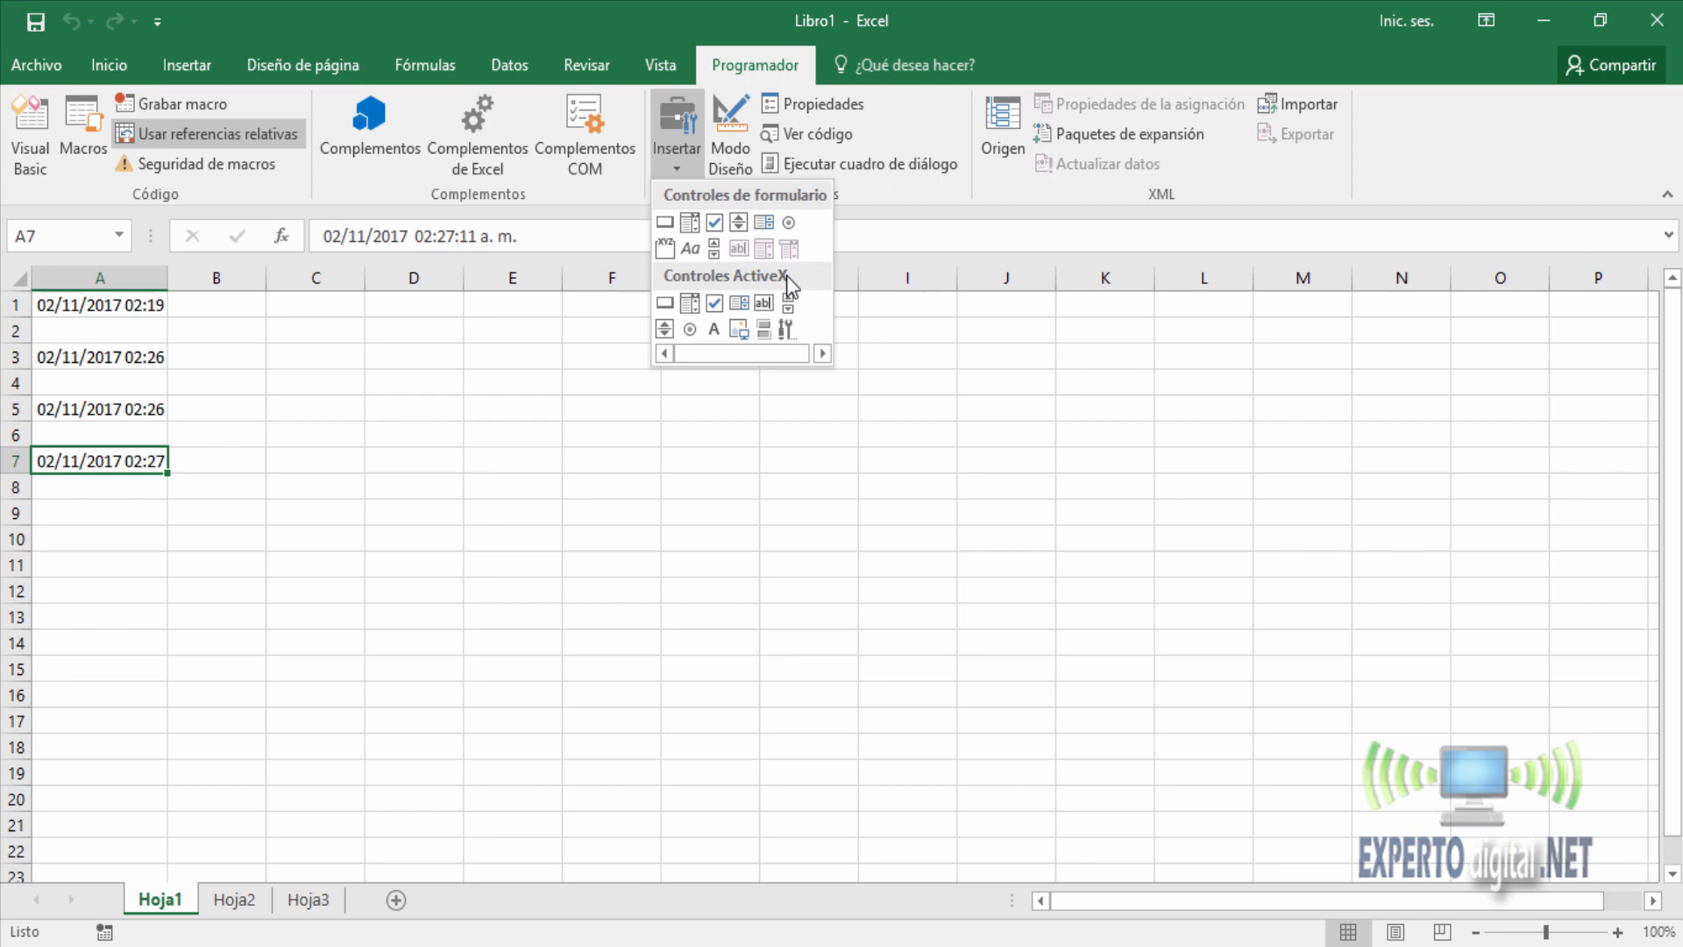
click(671, 223)
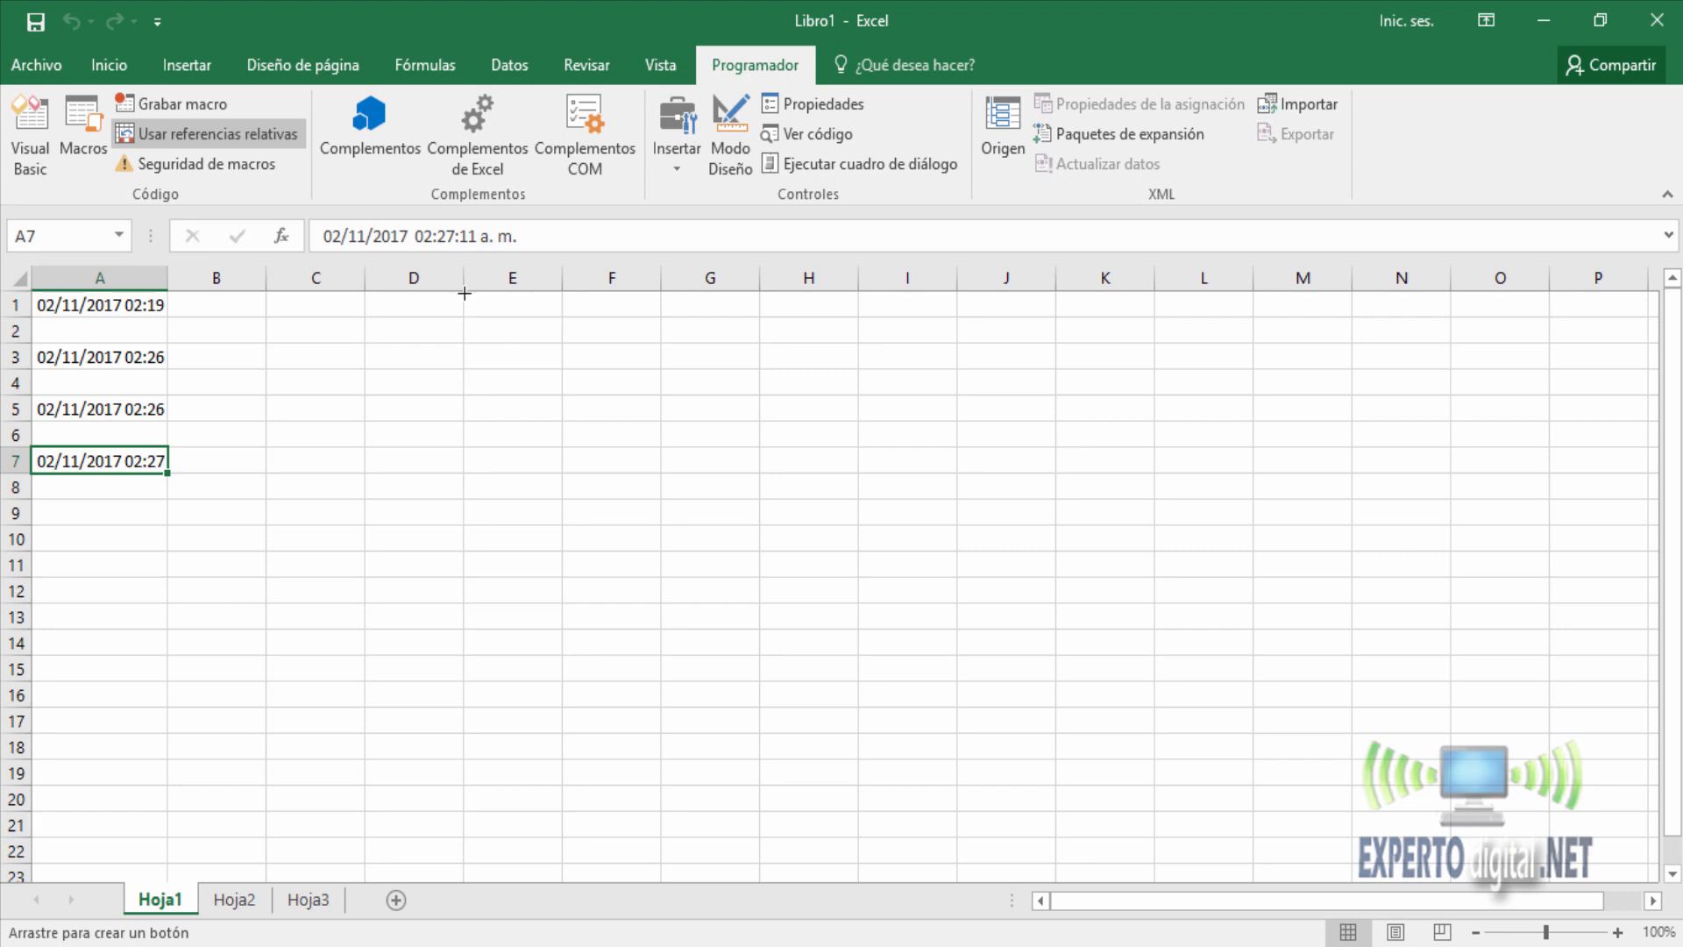
mouse_move(464, 293)
mouse_down()
mouse_move(560, 342)
mouse_move(660, 340)
mouse_up()
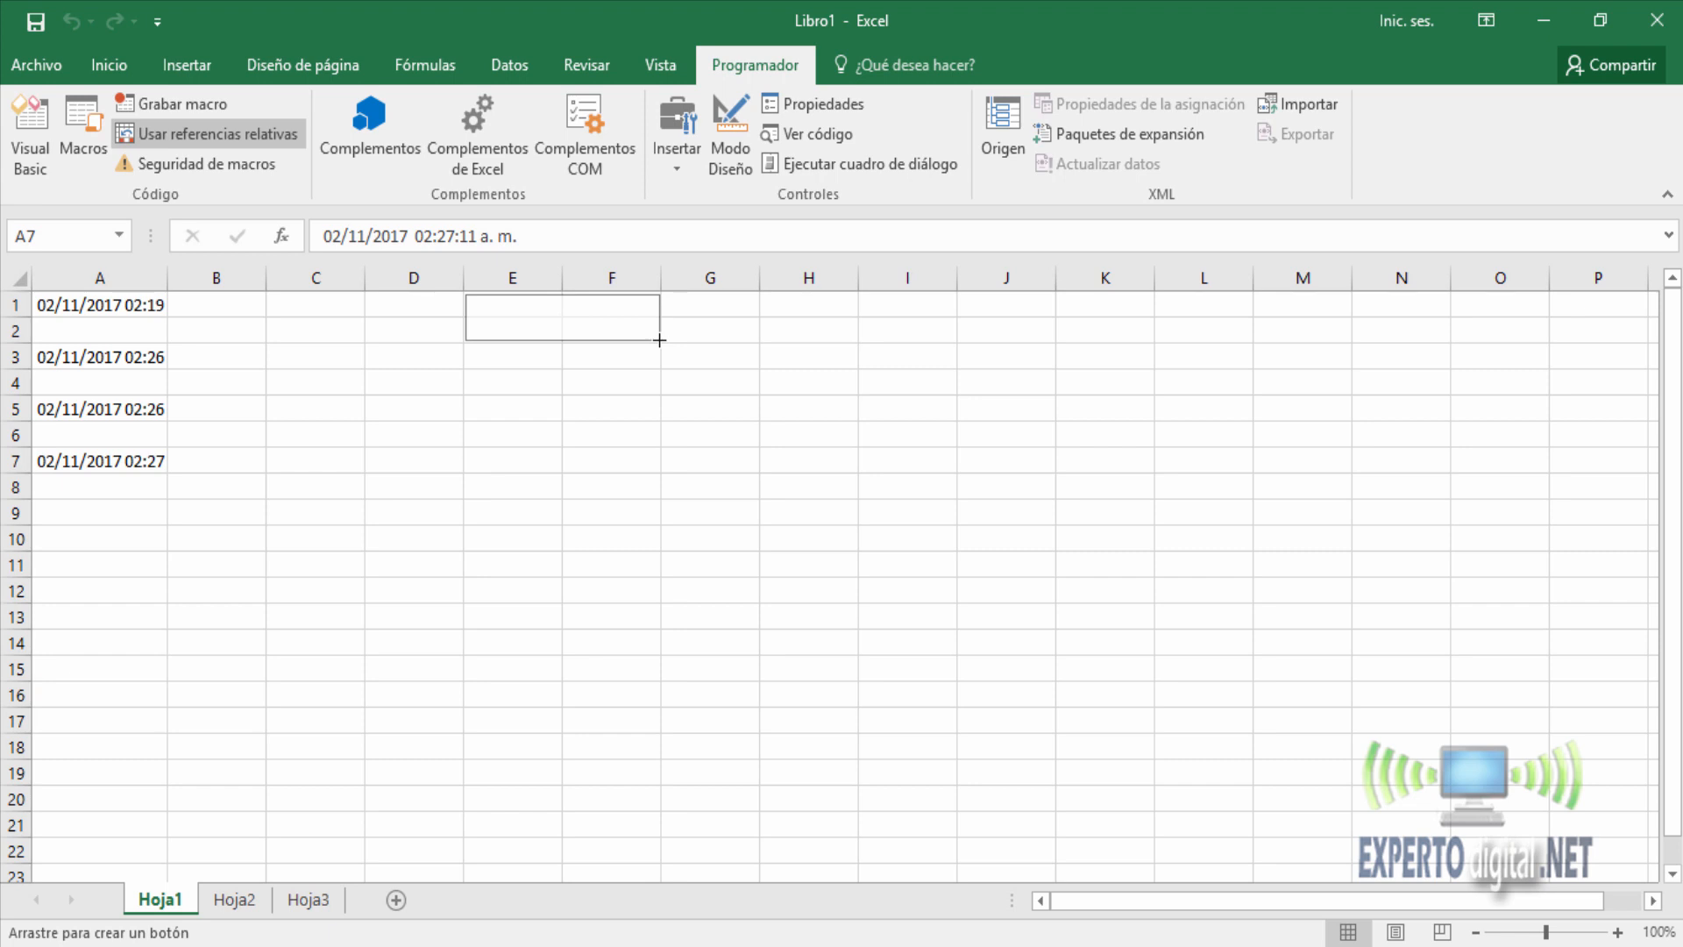
drag(659, 340, 659, 340)
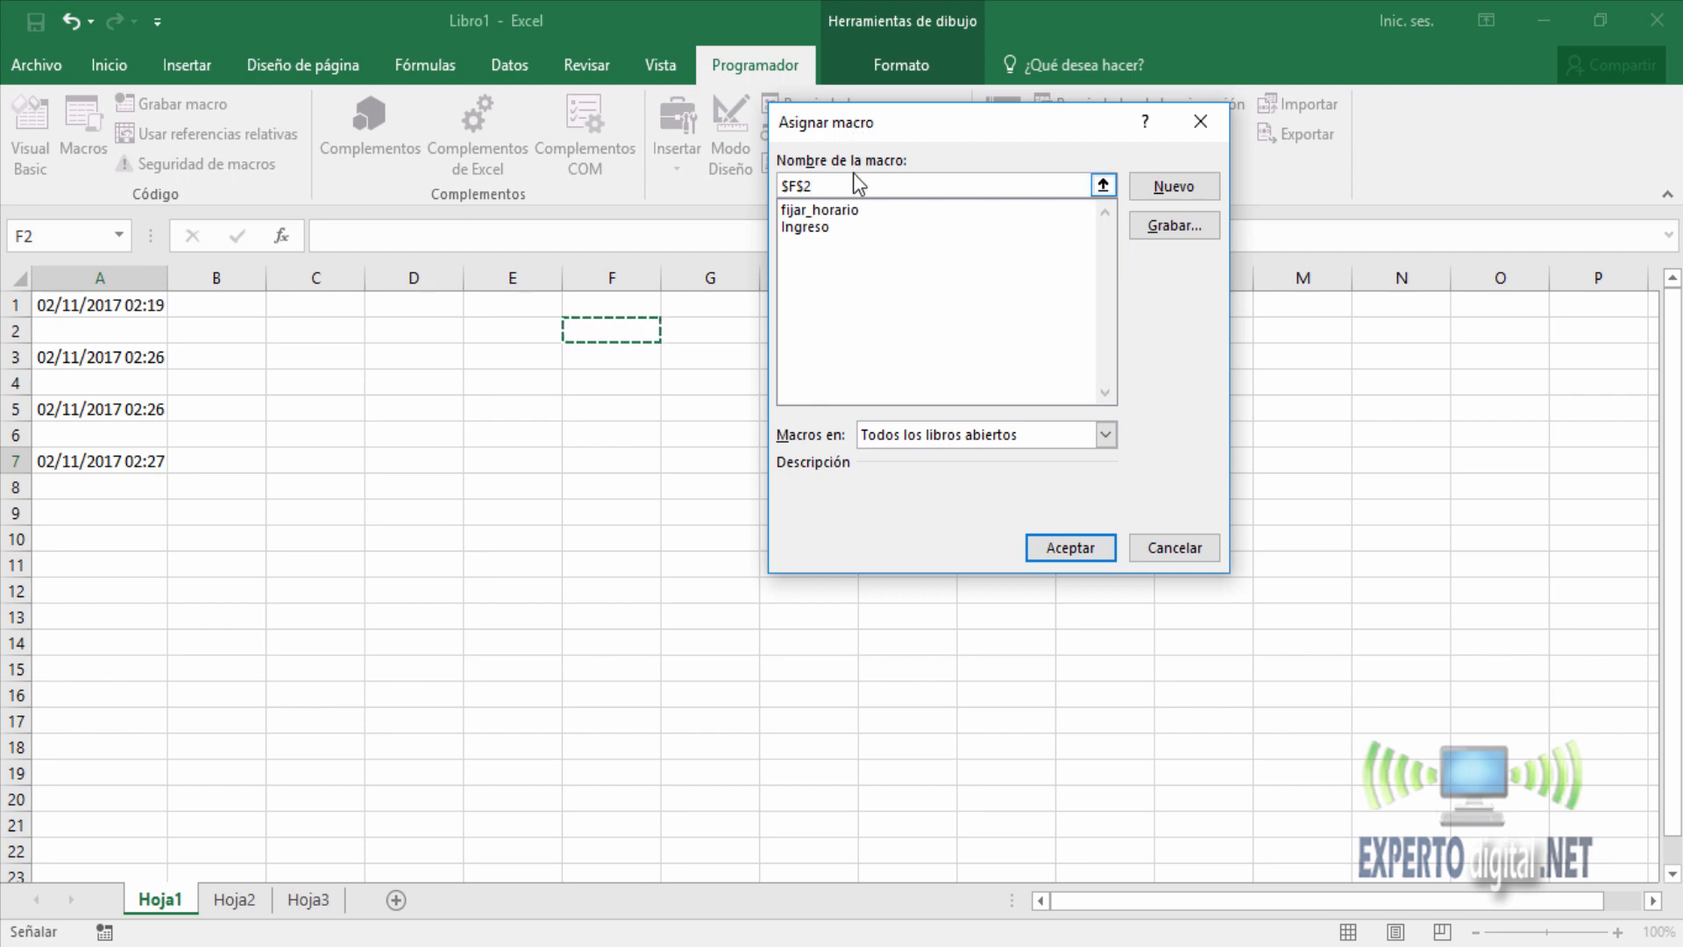
click(840, 229)
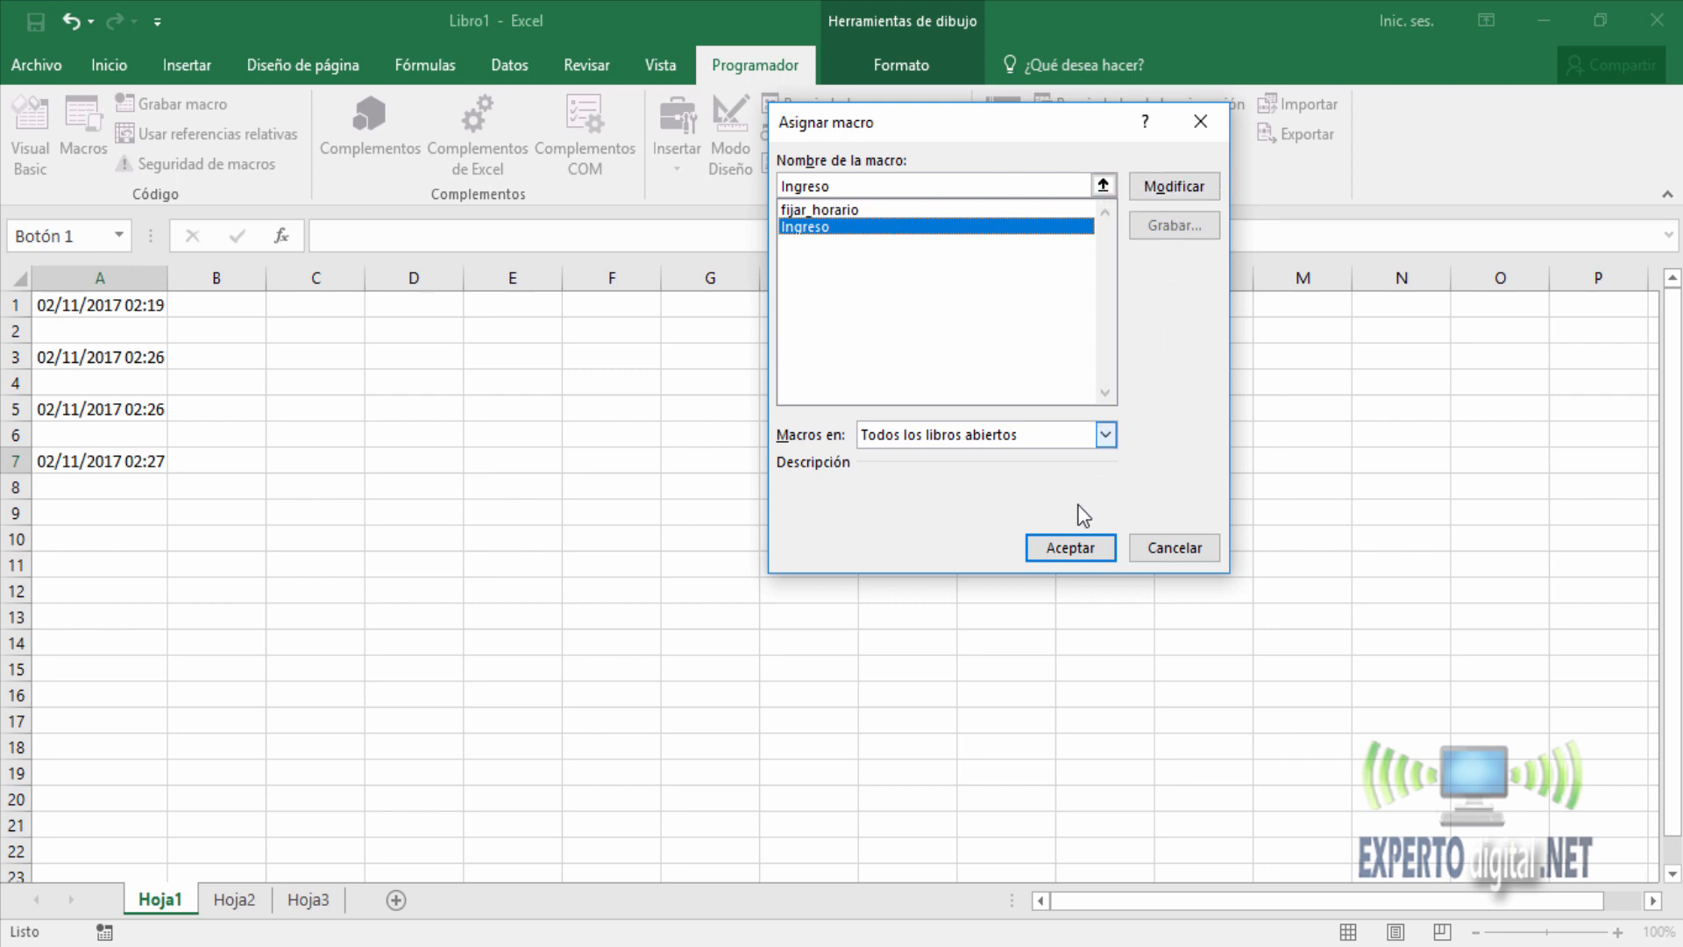
click(1066, 545)
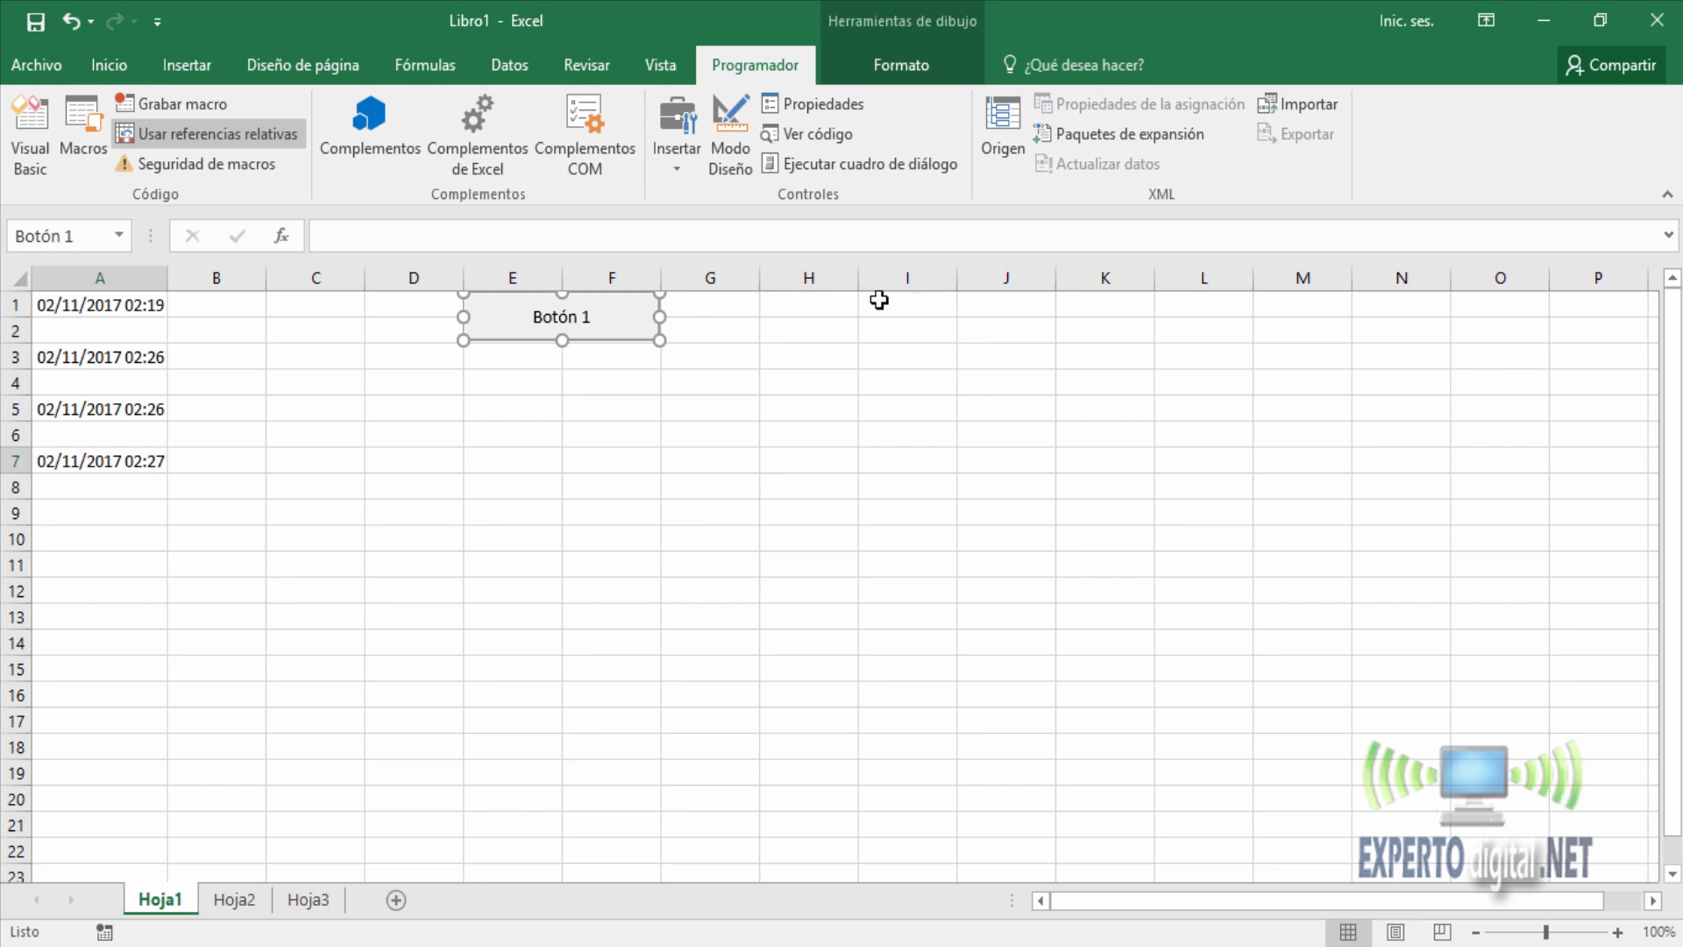
Change the new button's label to "Ingreso / Egreso" and finish editing it.
click(538, 325)
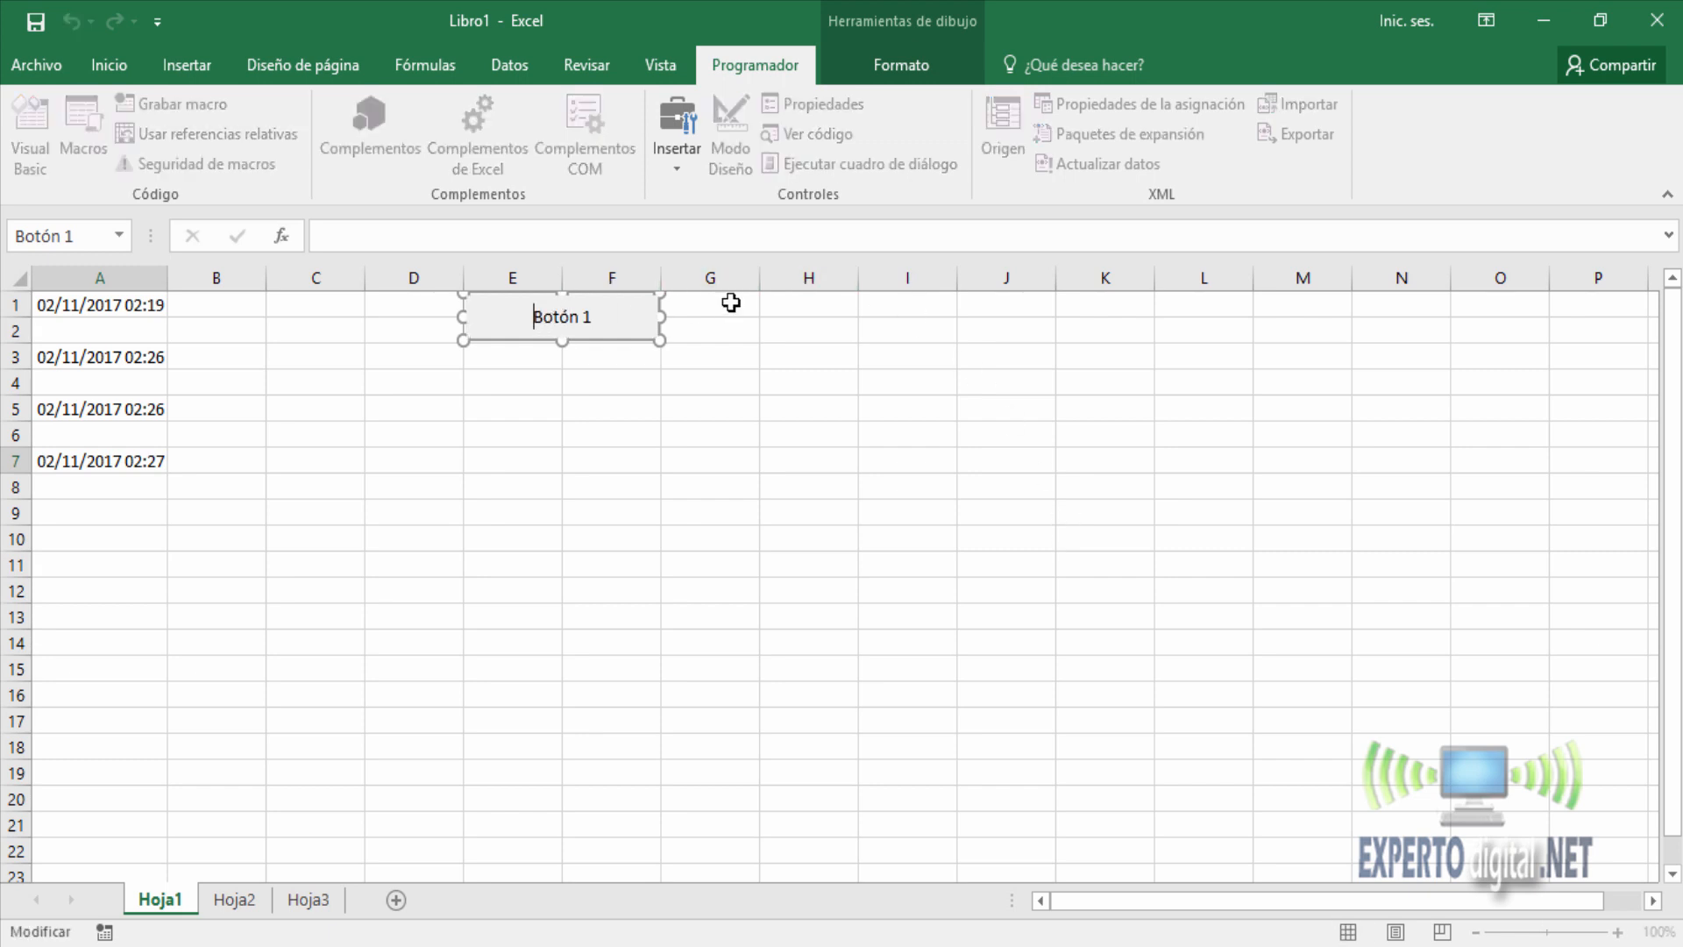
key(ctrl+a)
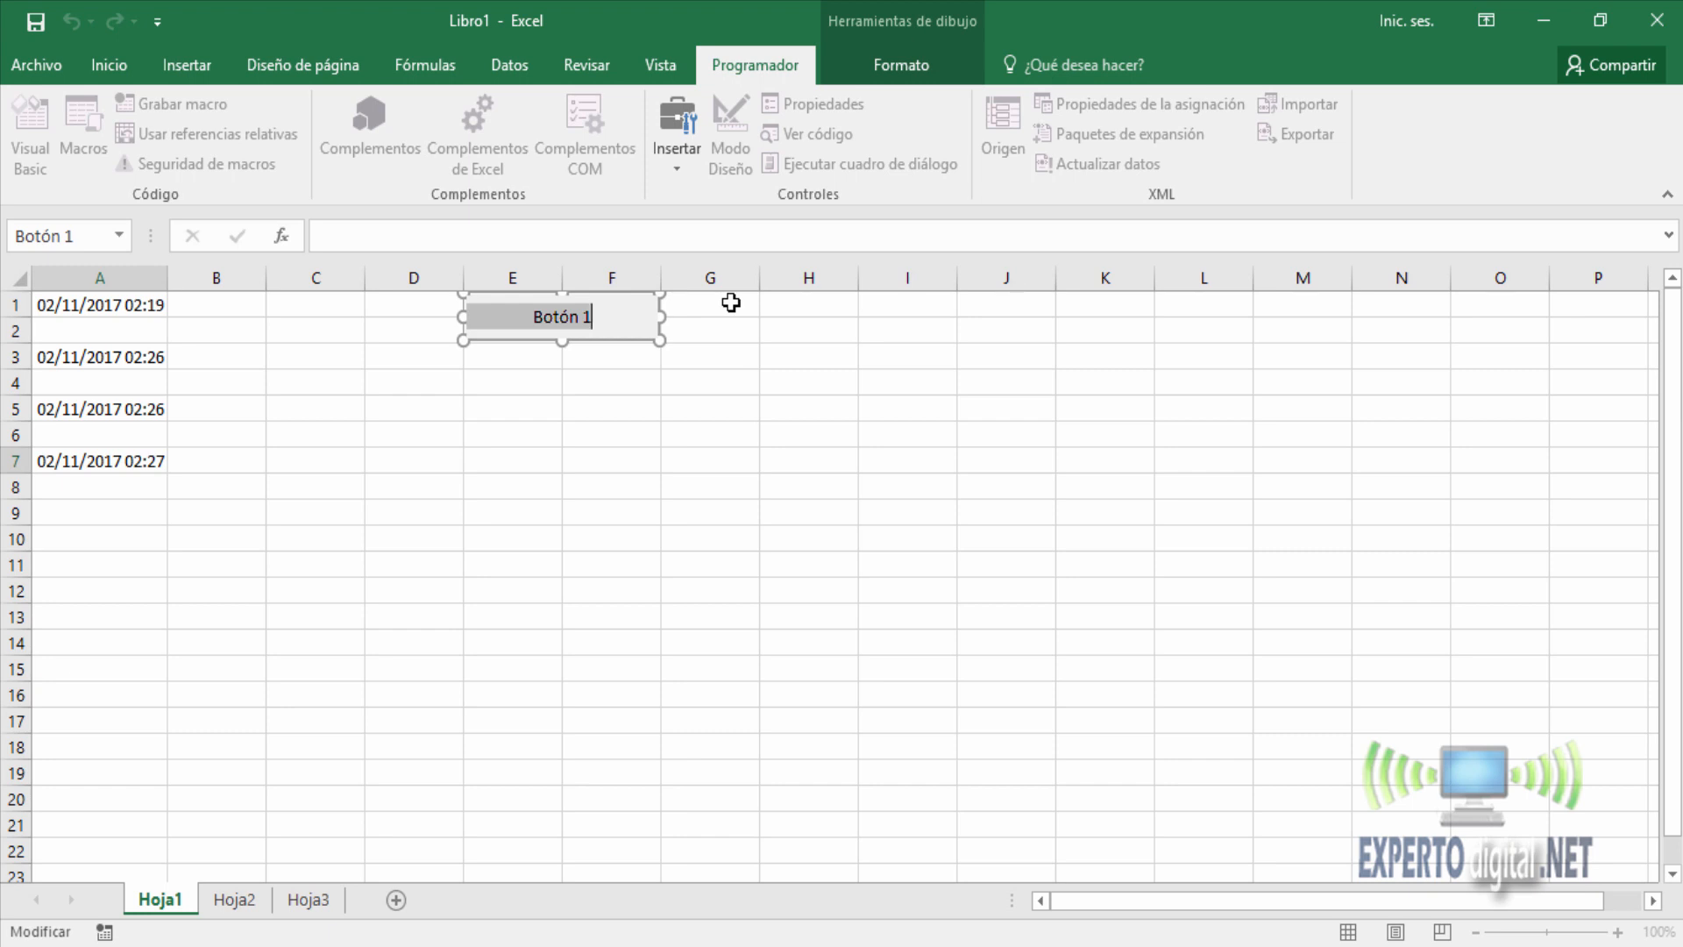
text(In)
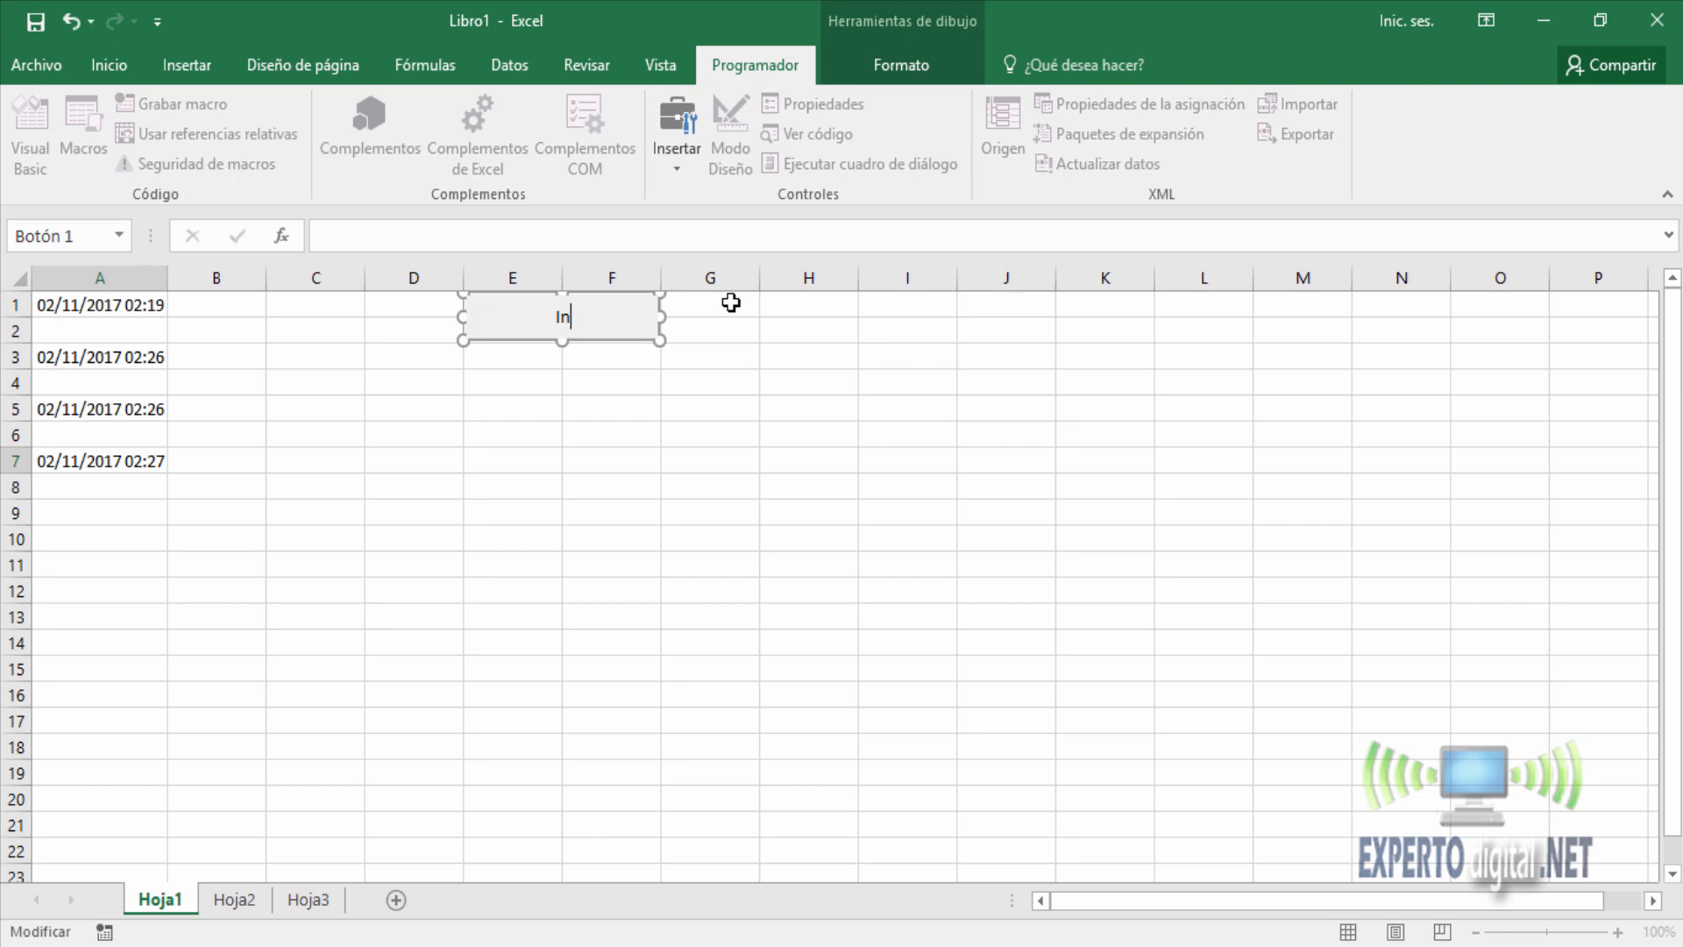
text(greso / Egreso)
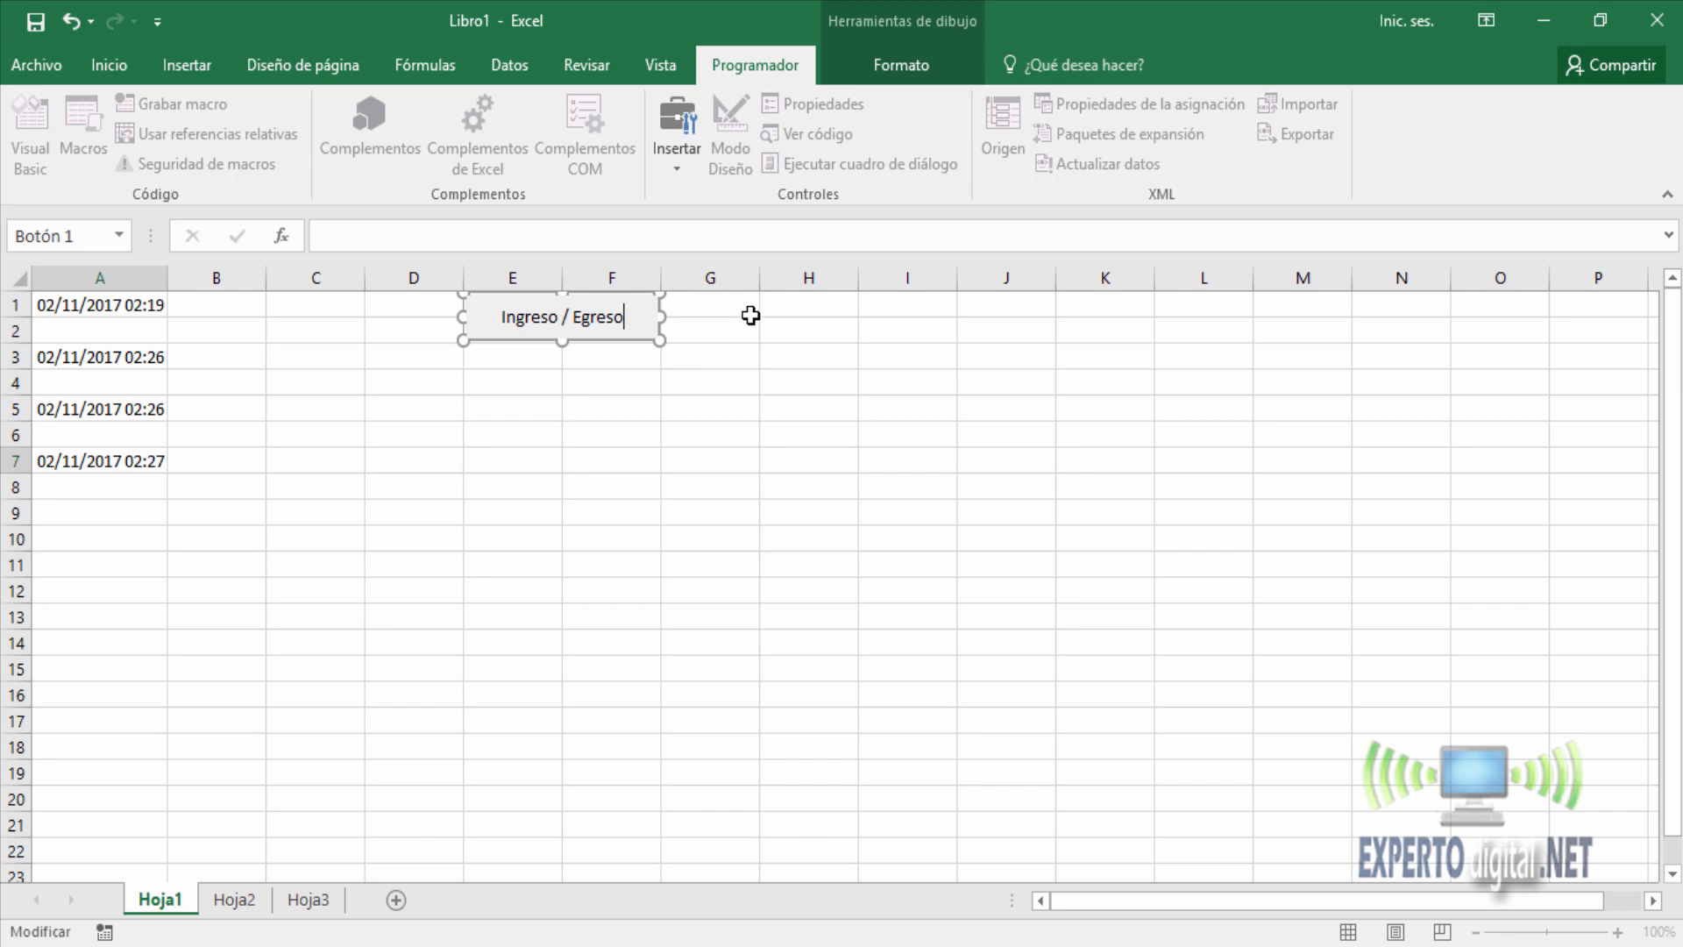
click(802, 307)
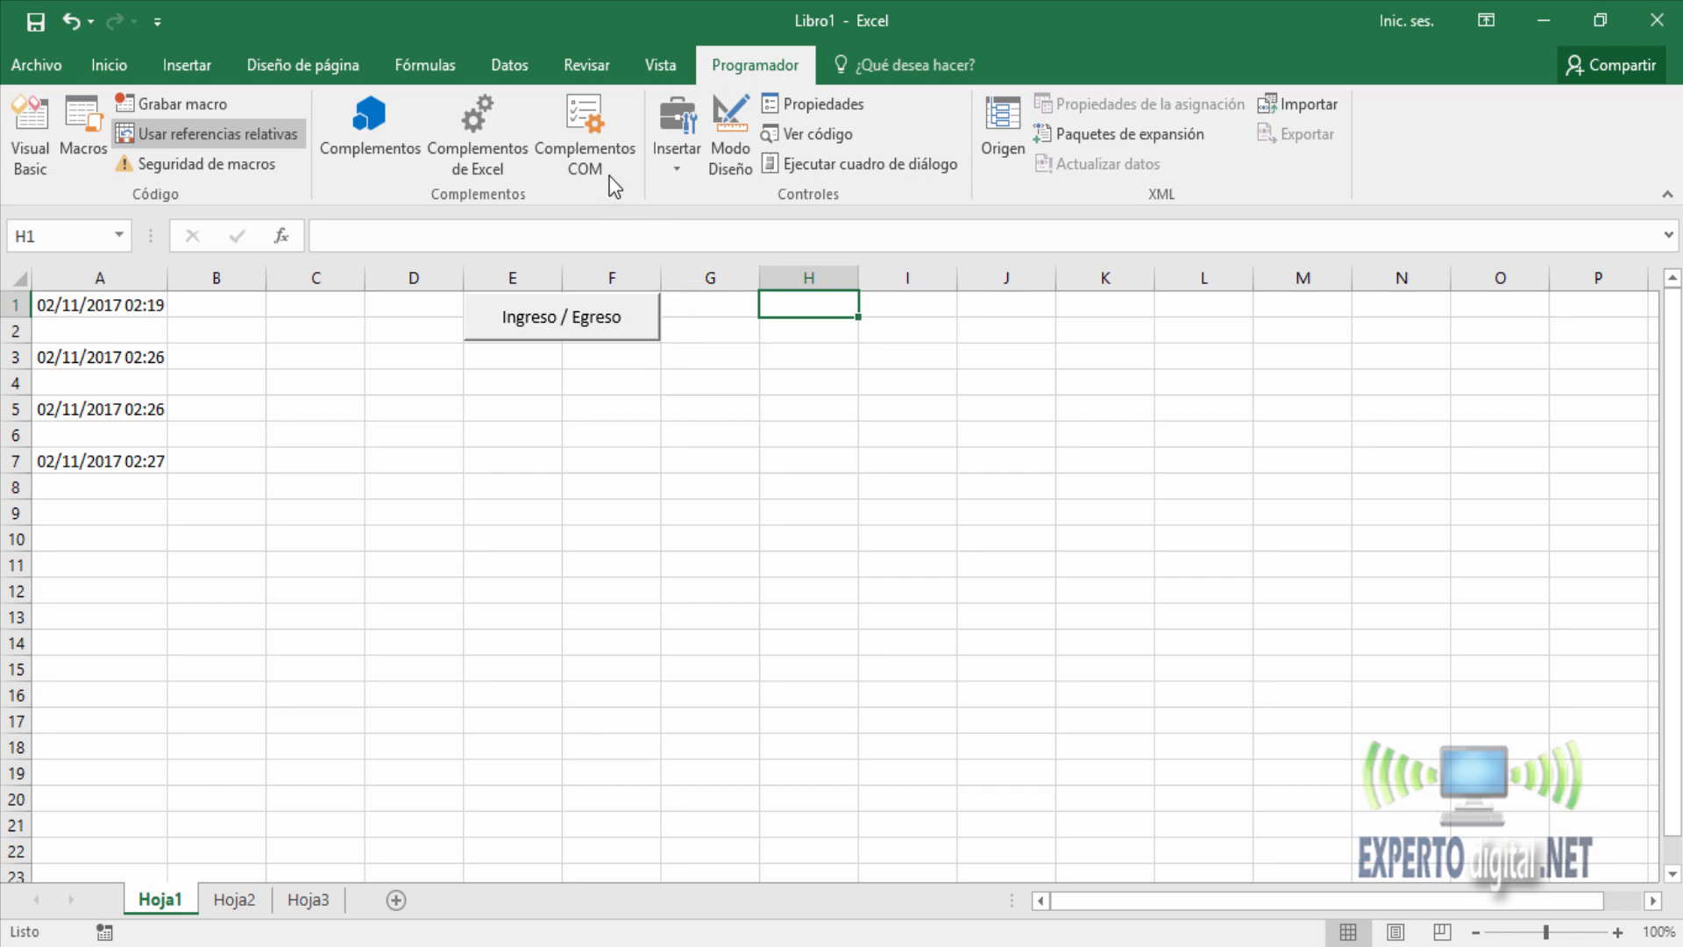
Insert a second form control button covering about E4:F5 and assign the fijar_horario macro to it.
click(692, 164)
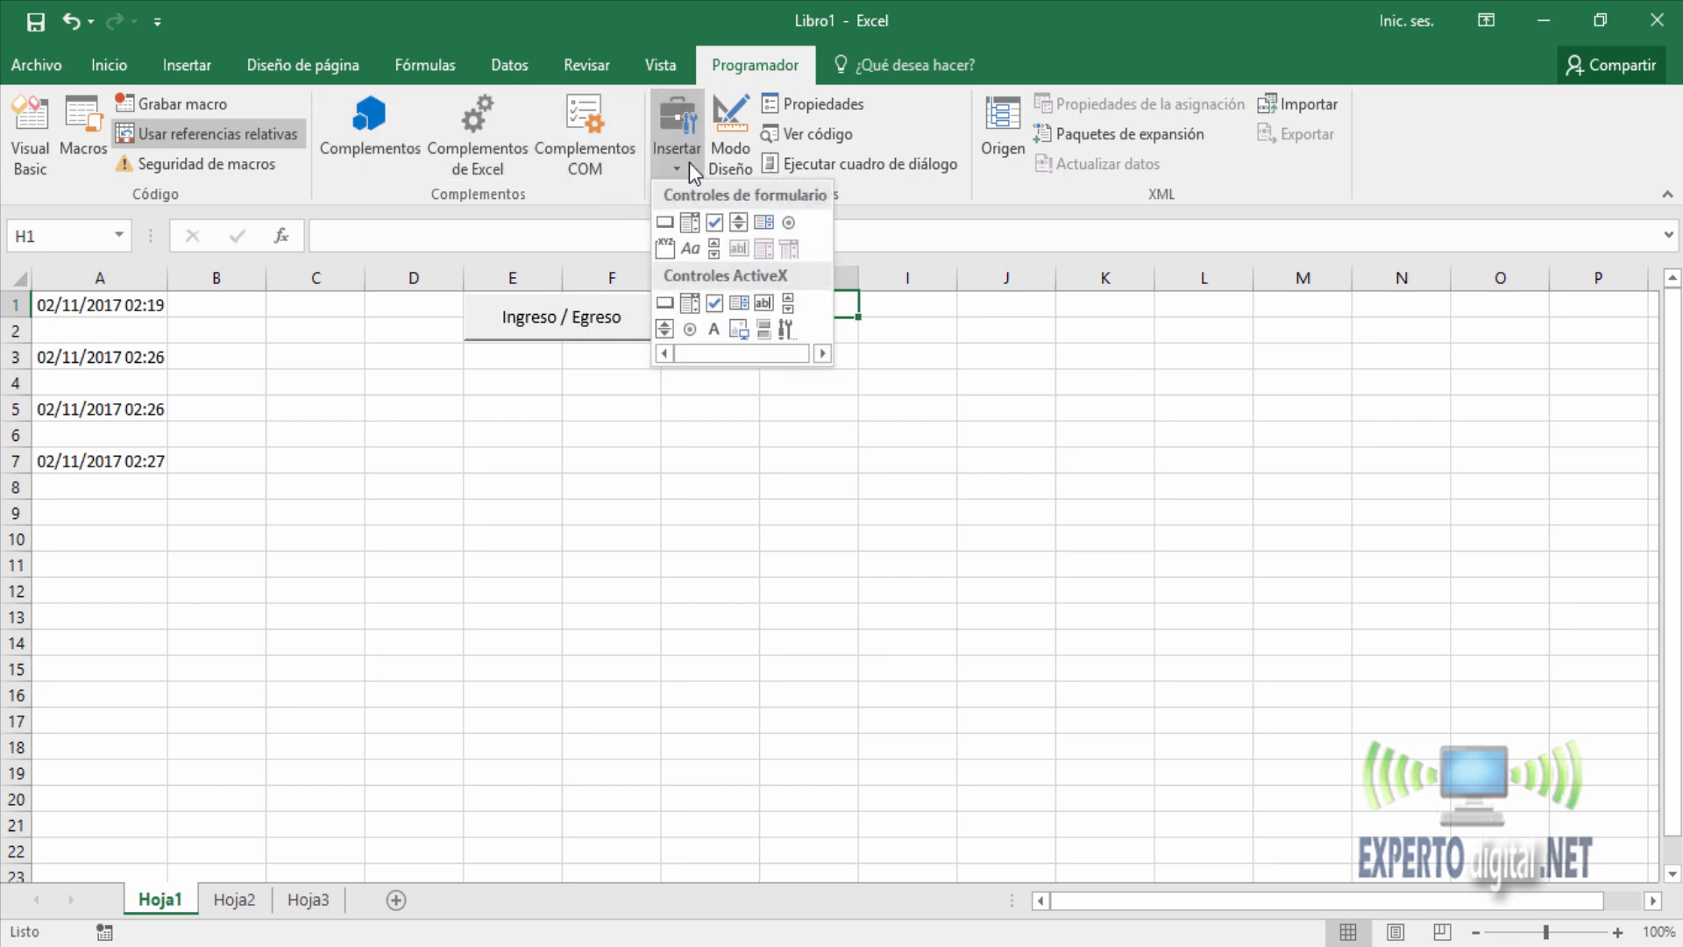
click(670, 220)
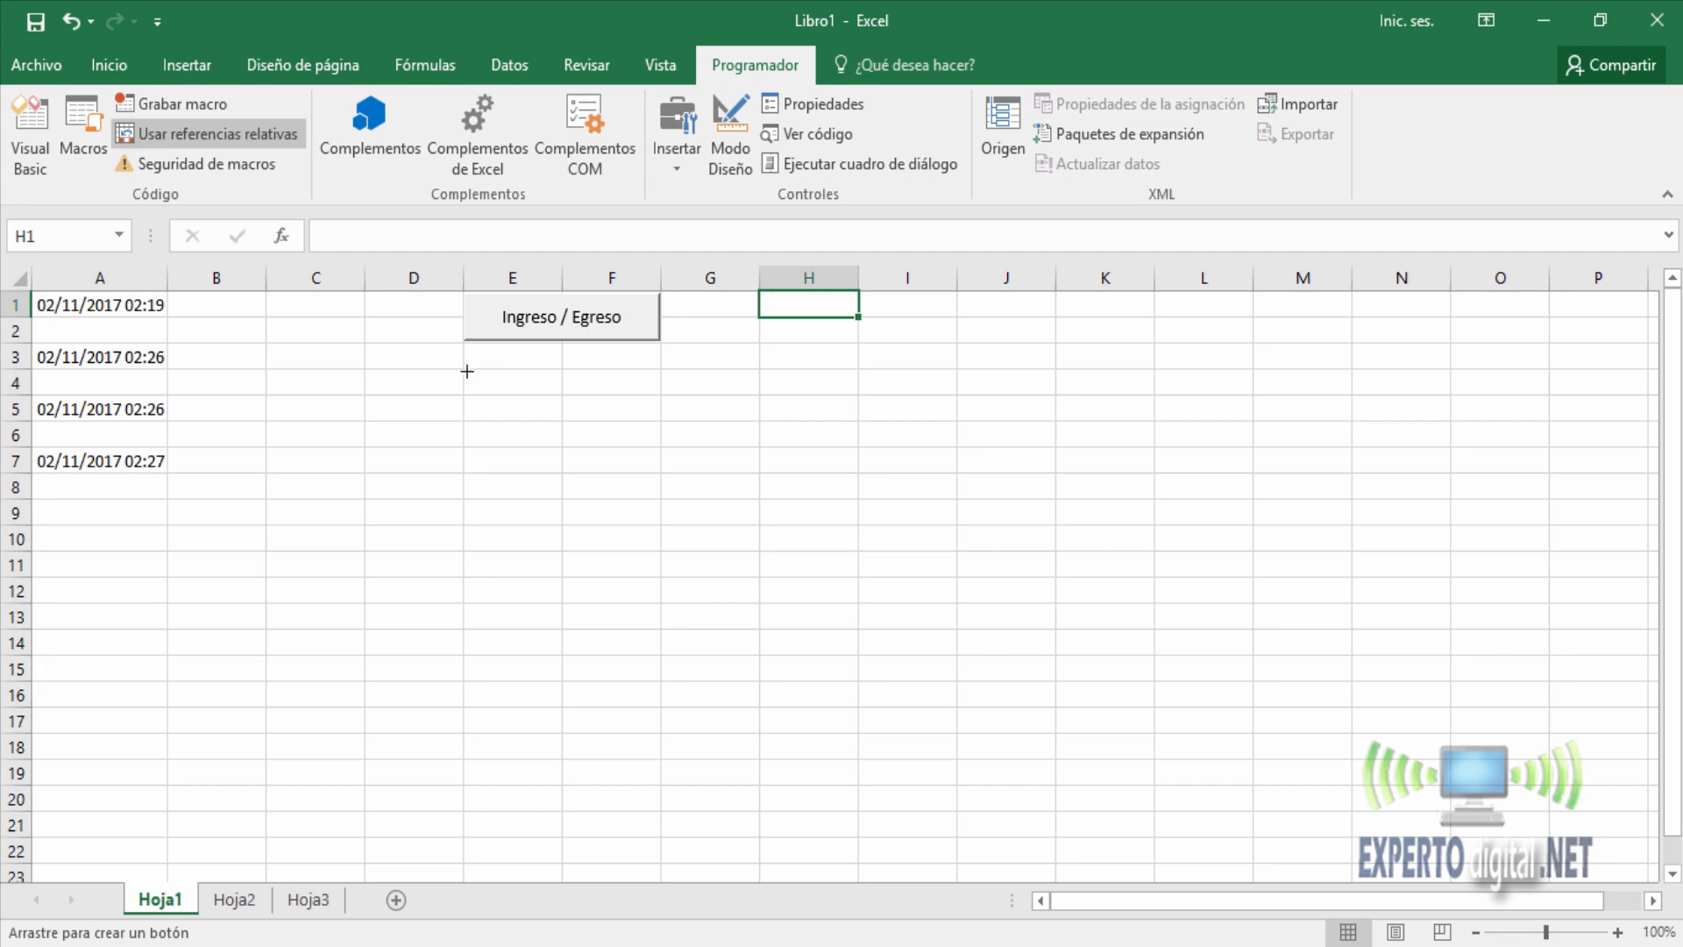
drag(466, 372, 659, 419)
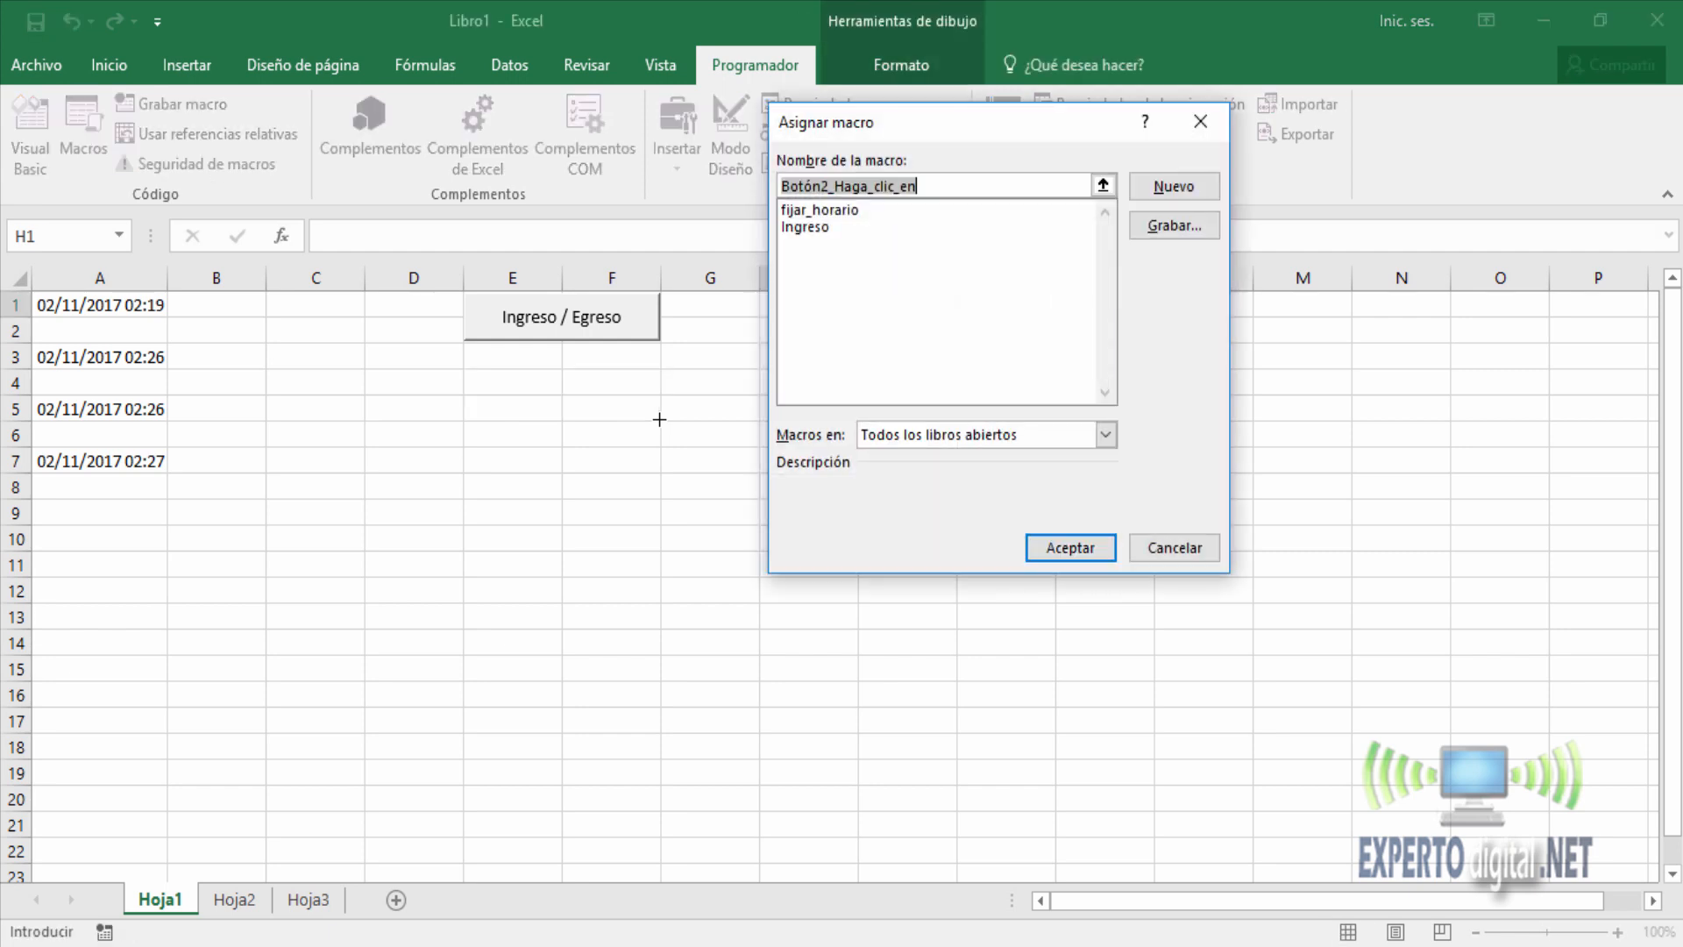
click(813, 209)
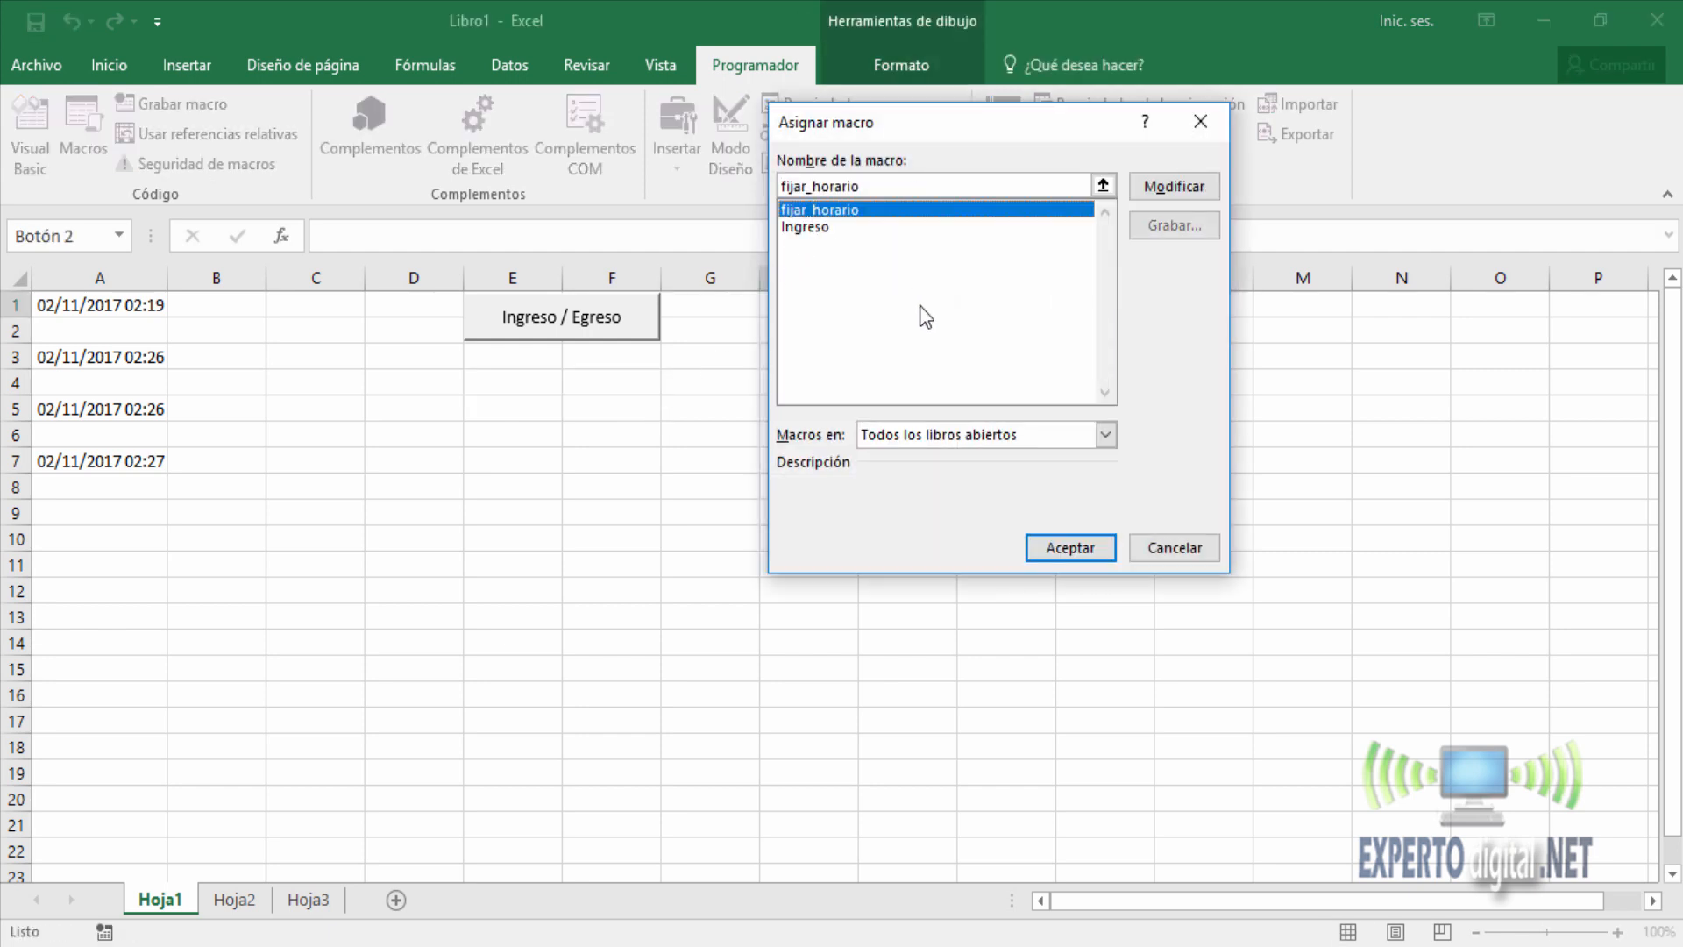
click(1087, 545)
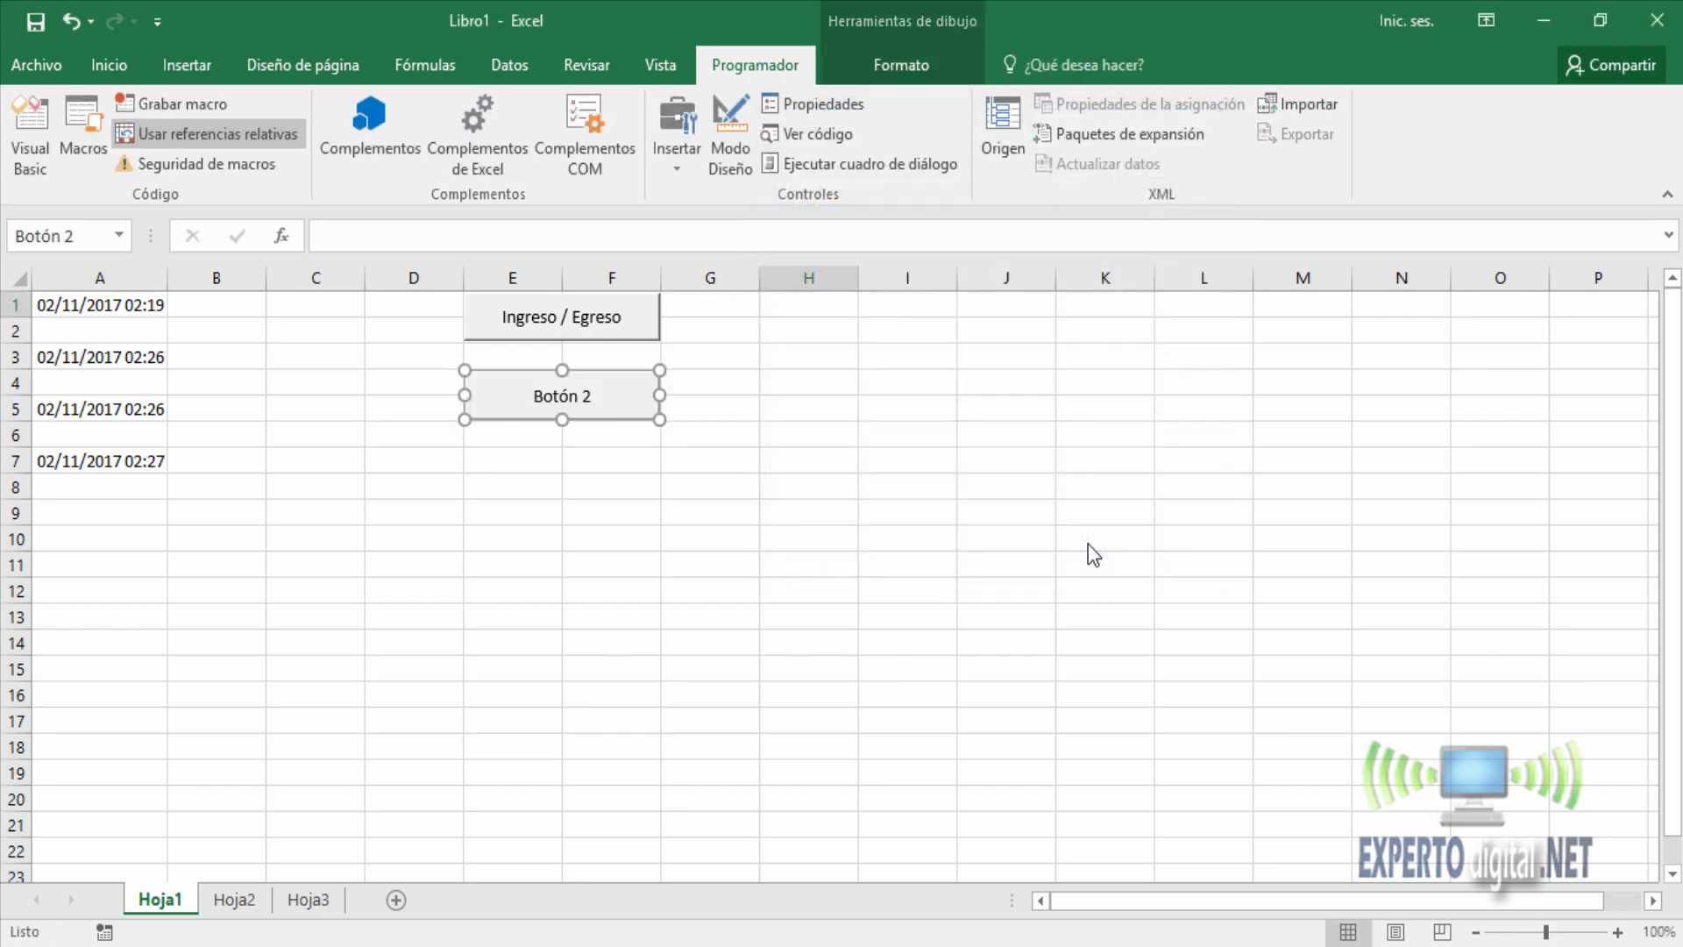
Change the second button's label to "Fijar horario" and finish editing it.
click(535, 396)
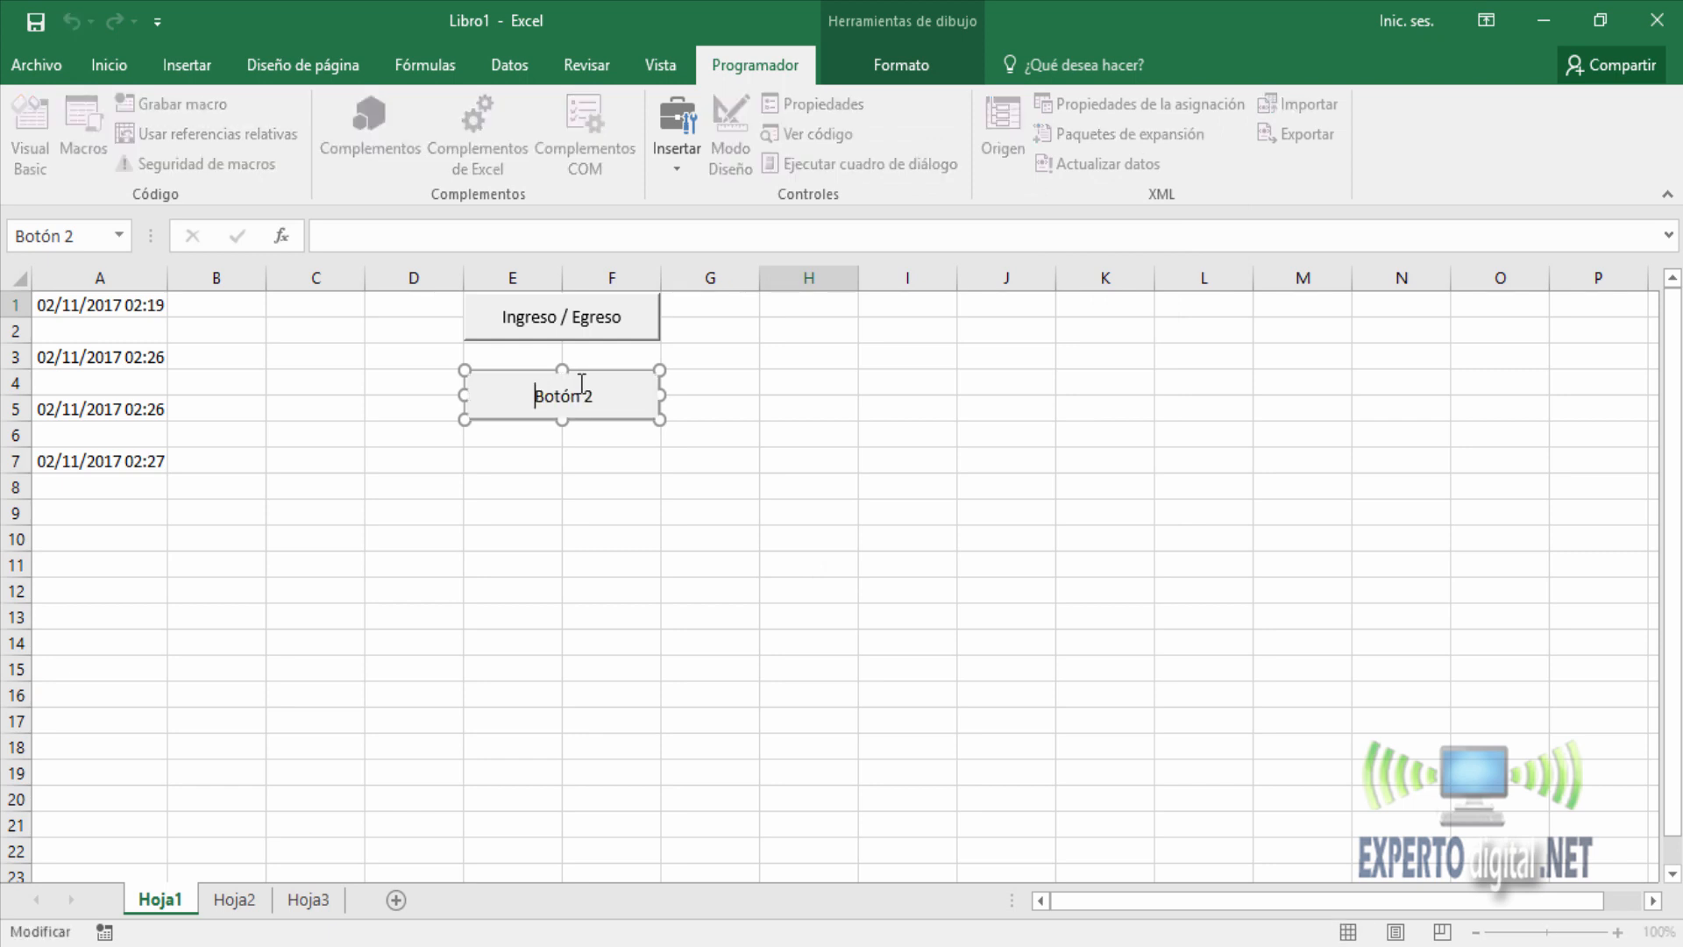
key(ctrl+a)
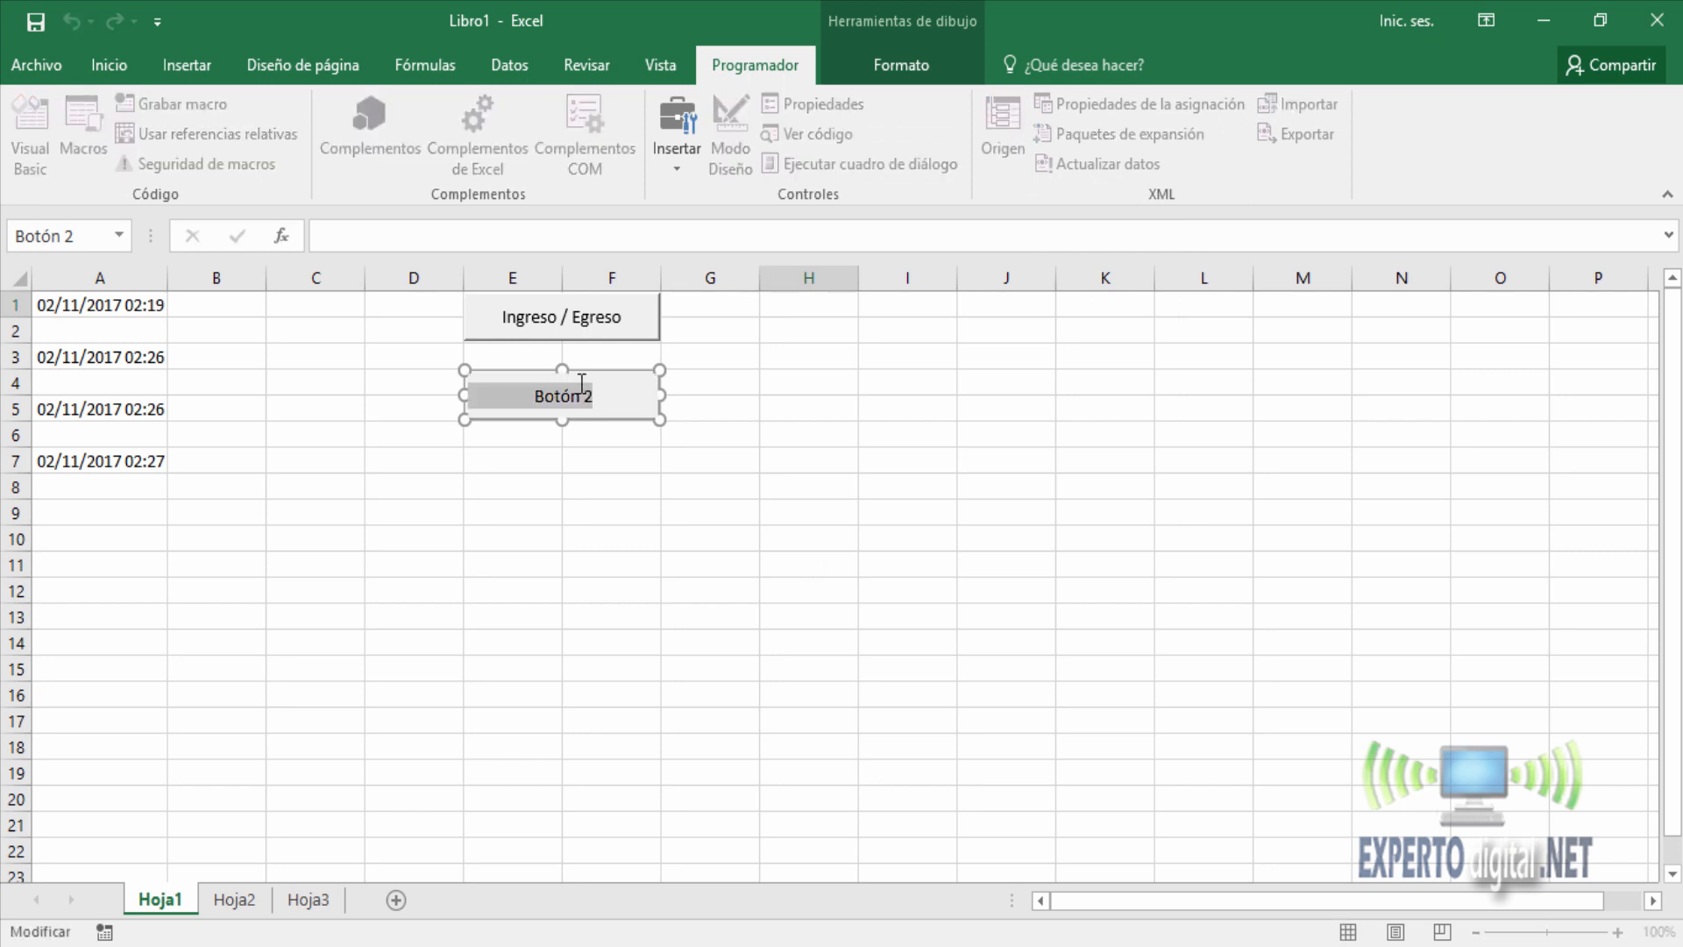
text(F)
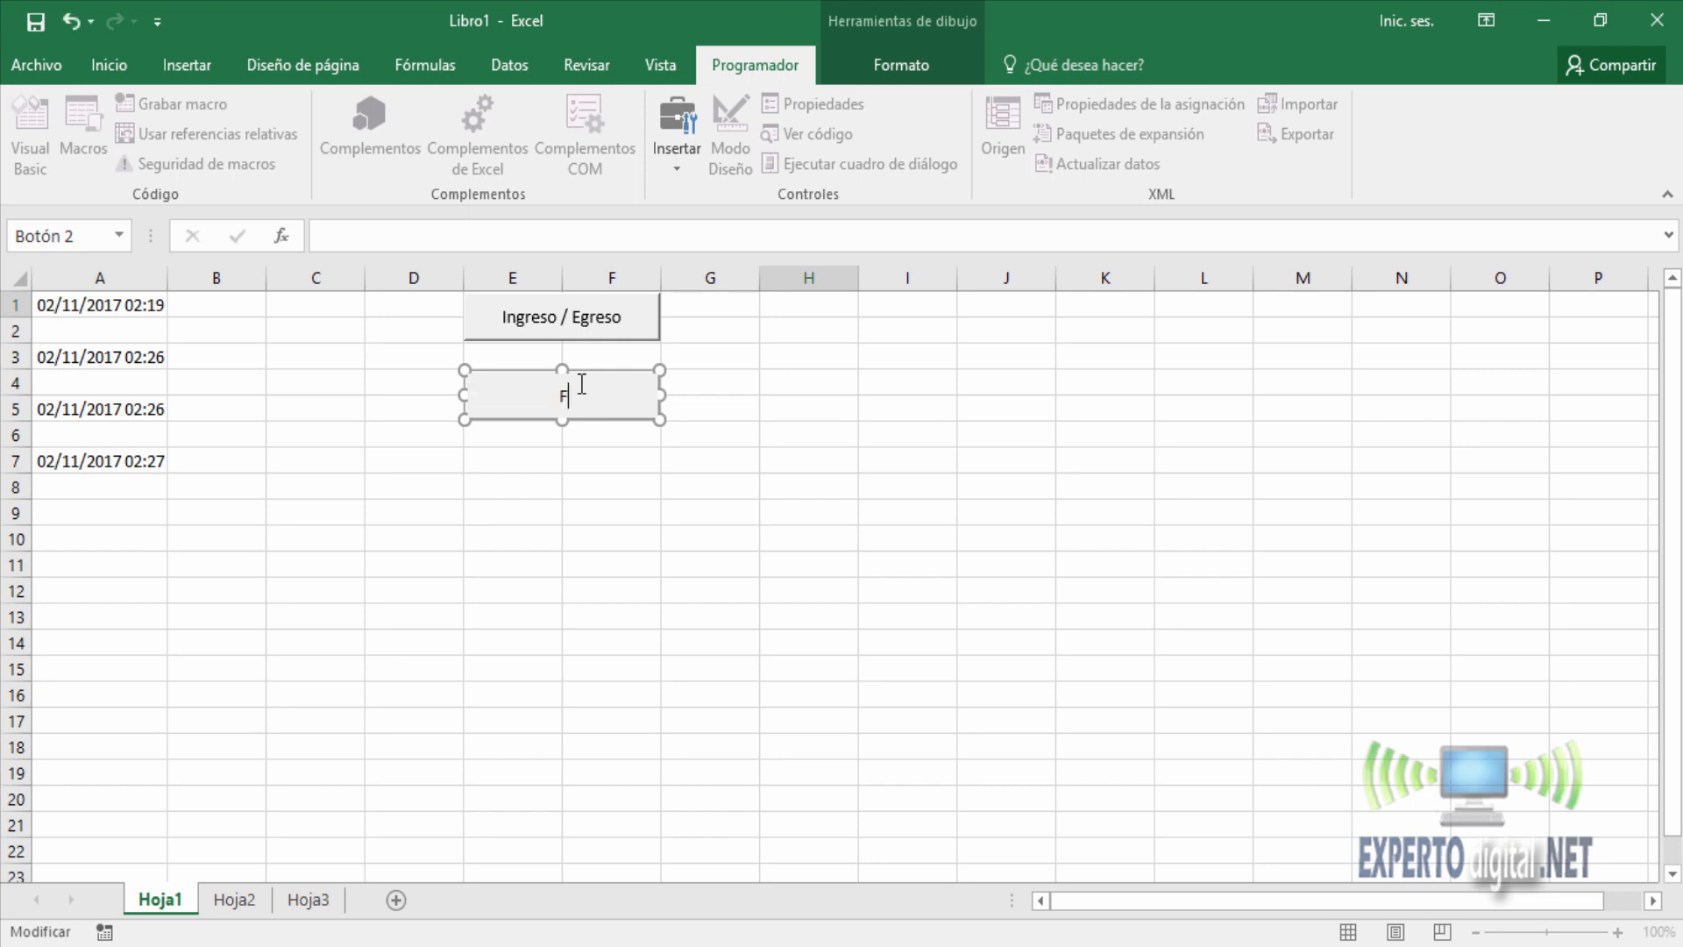
text(ijar horario)
click(787, 311)
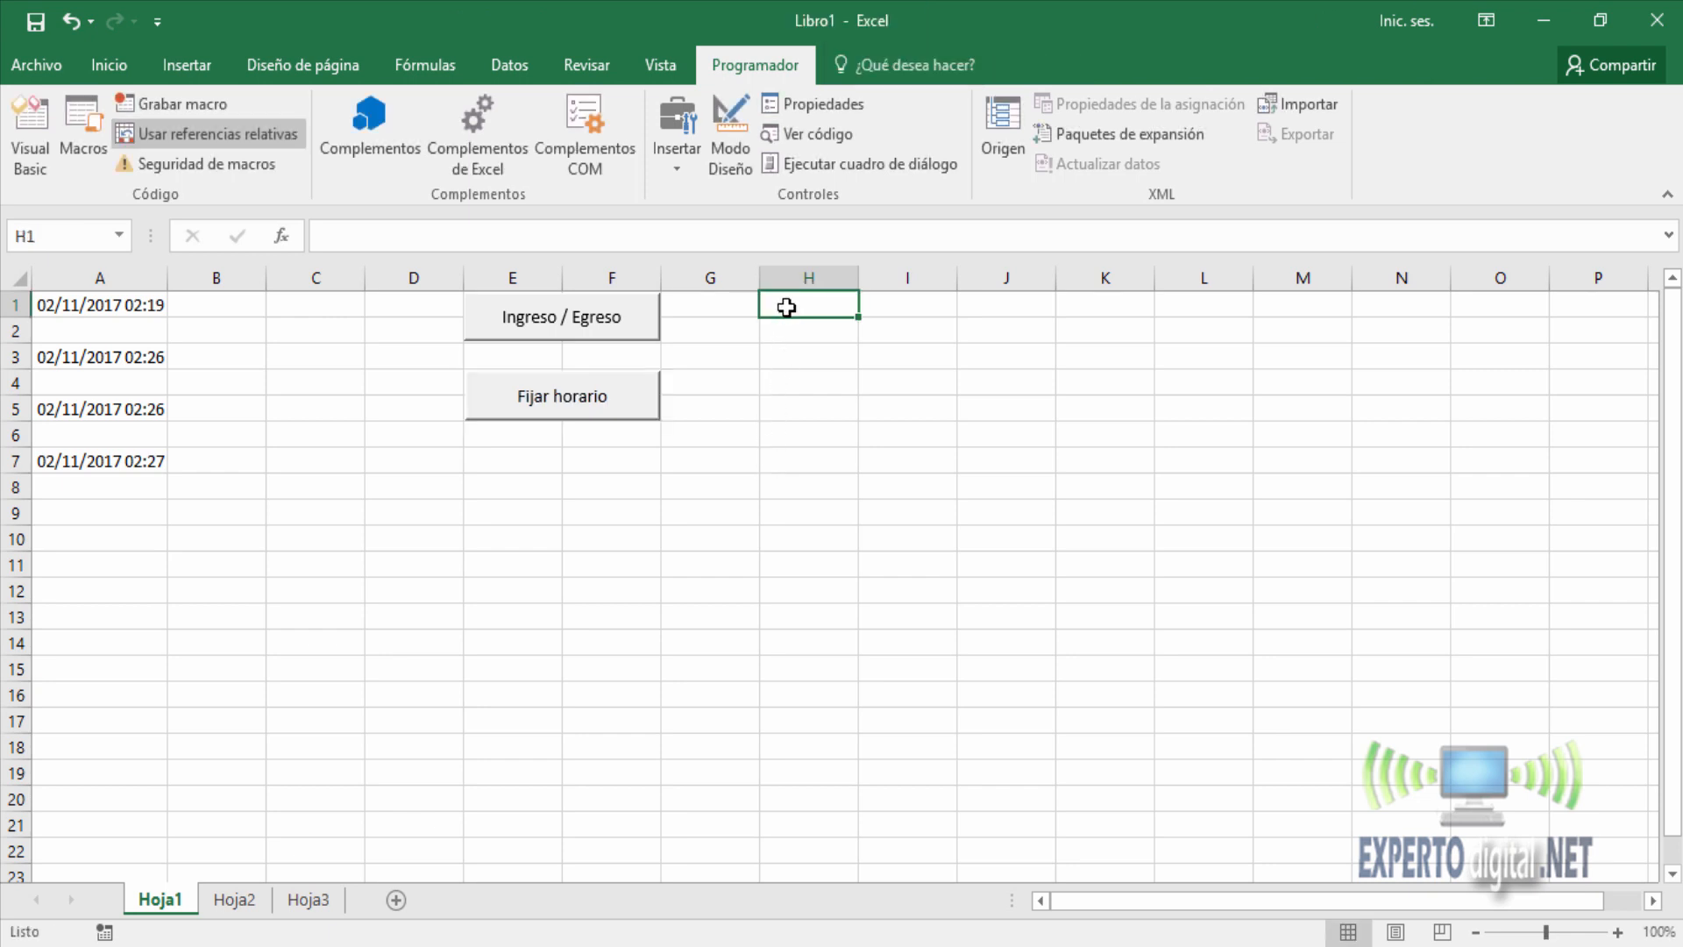
Stamp the current date and time in cell A9 with the two macro buttons, fix it as a static value, and compare it with the system clock.
click(1608, 946)
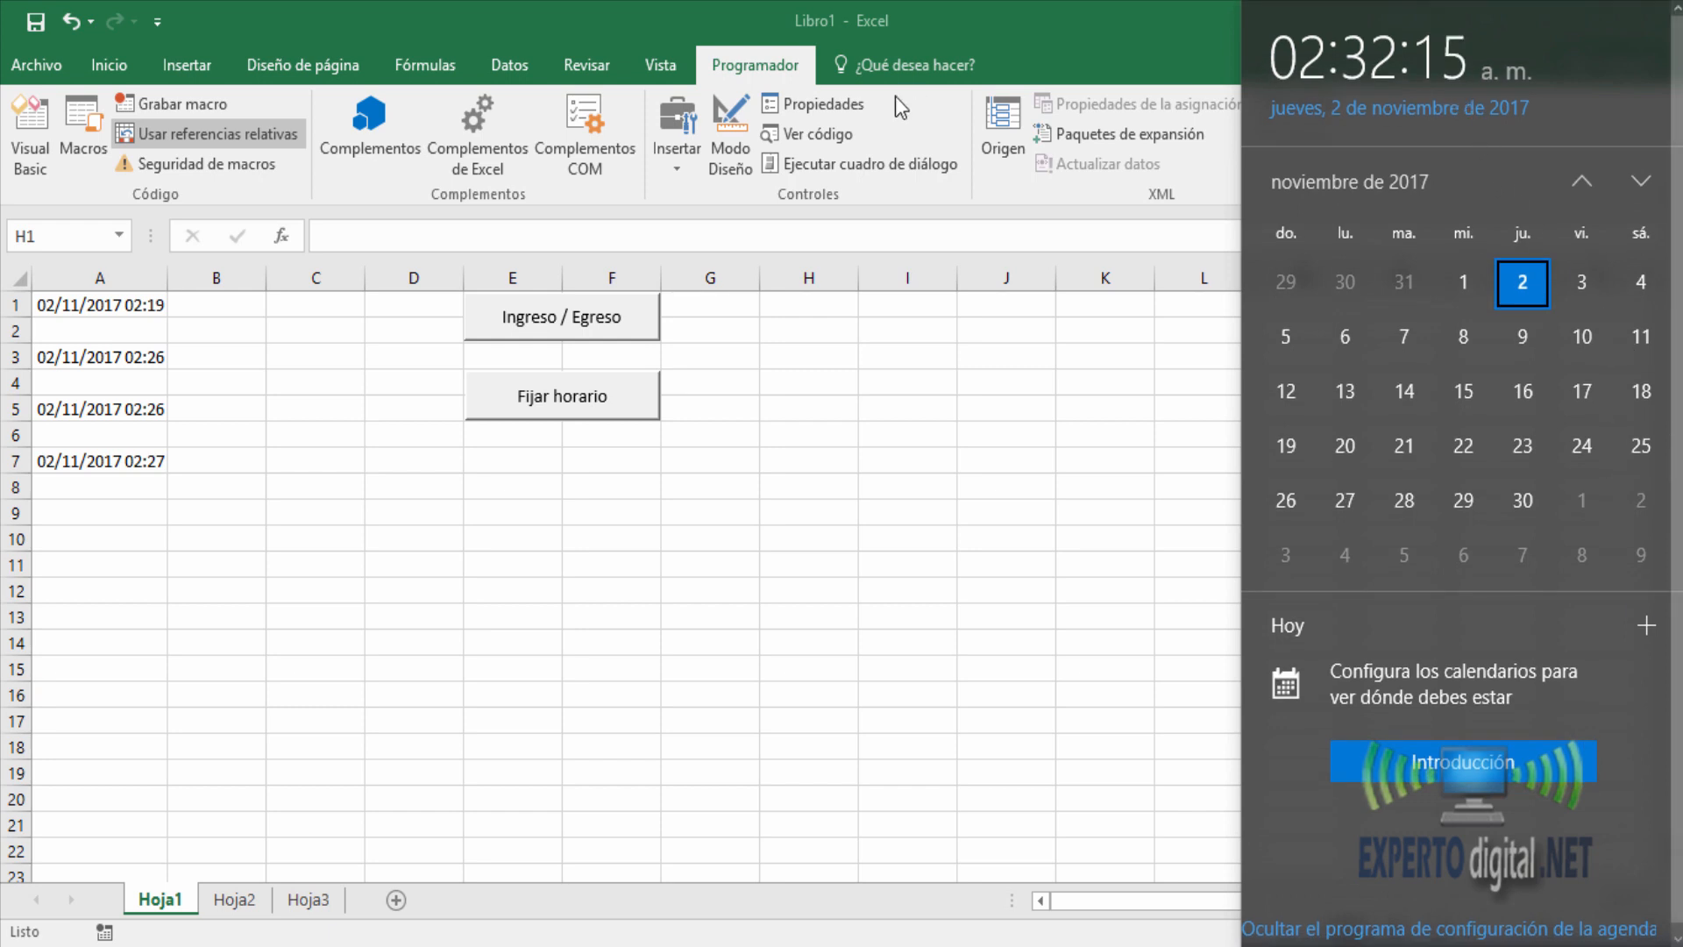
click(779, 72)
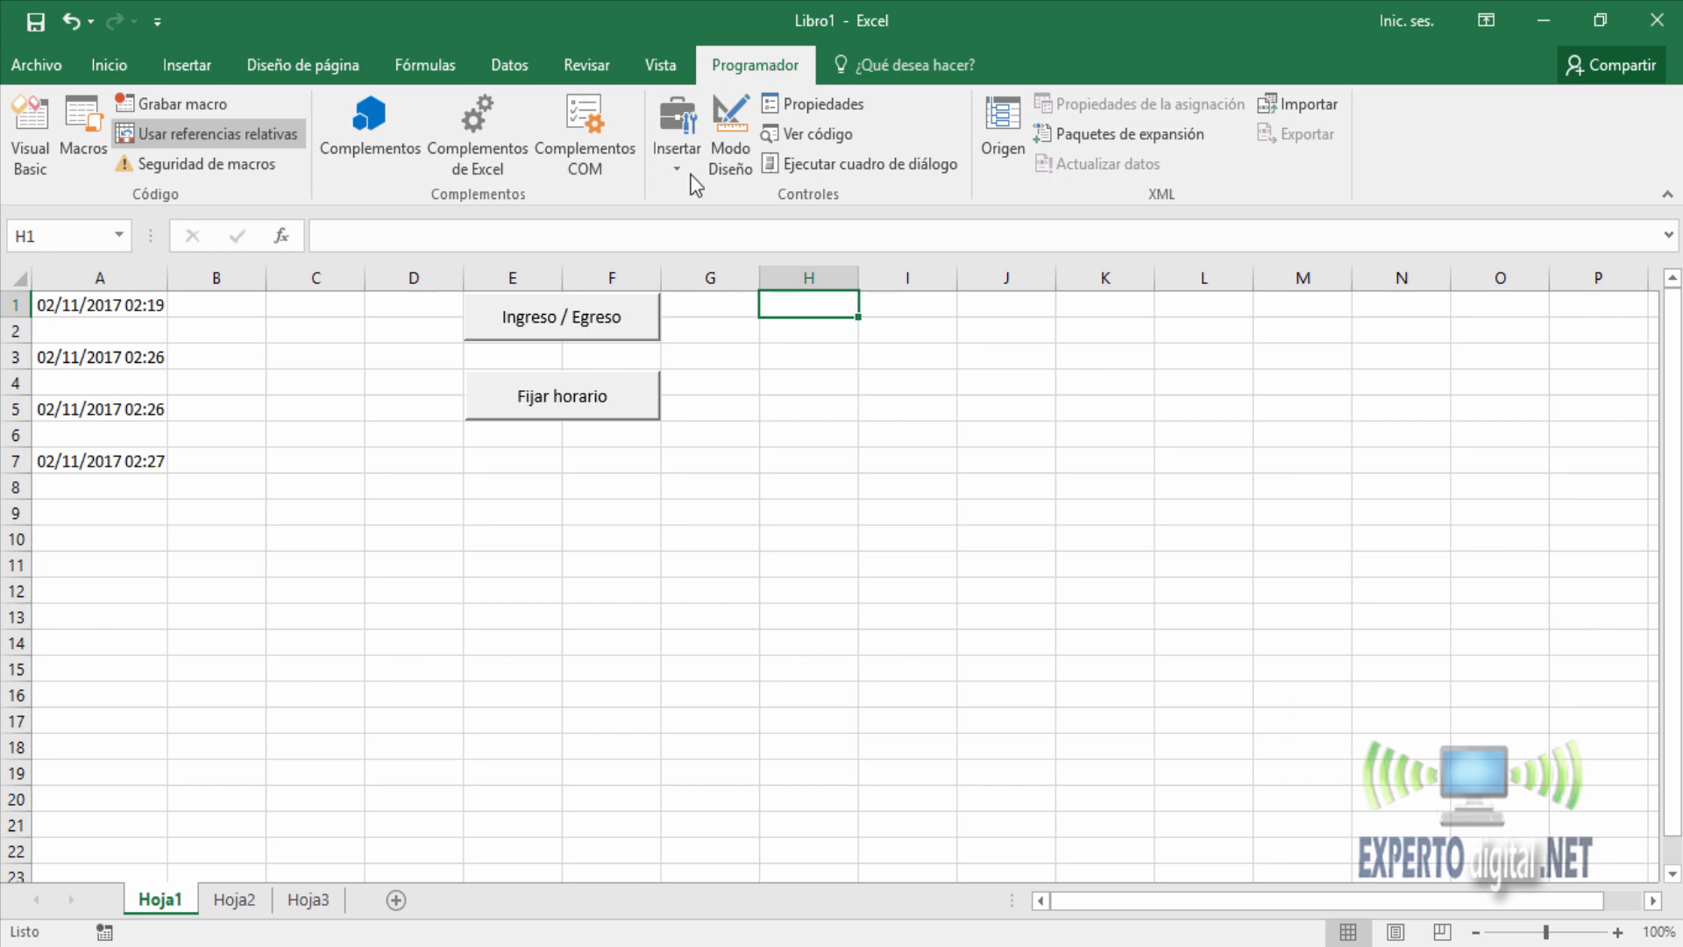
click(129, 512)
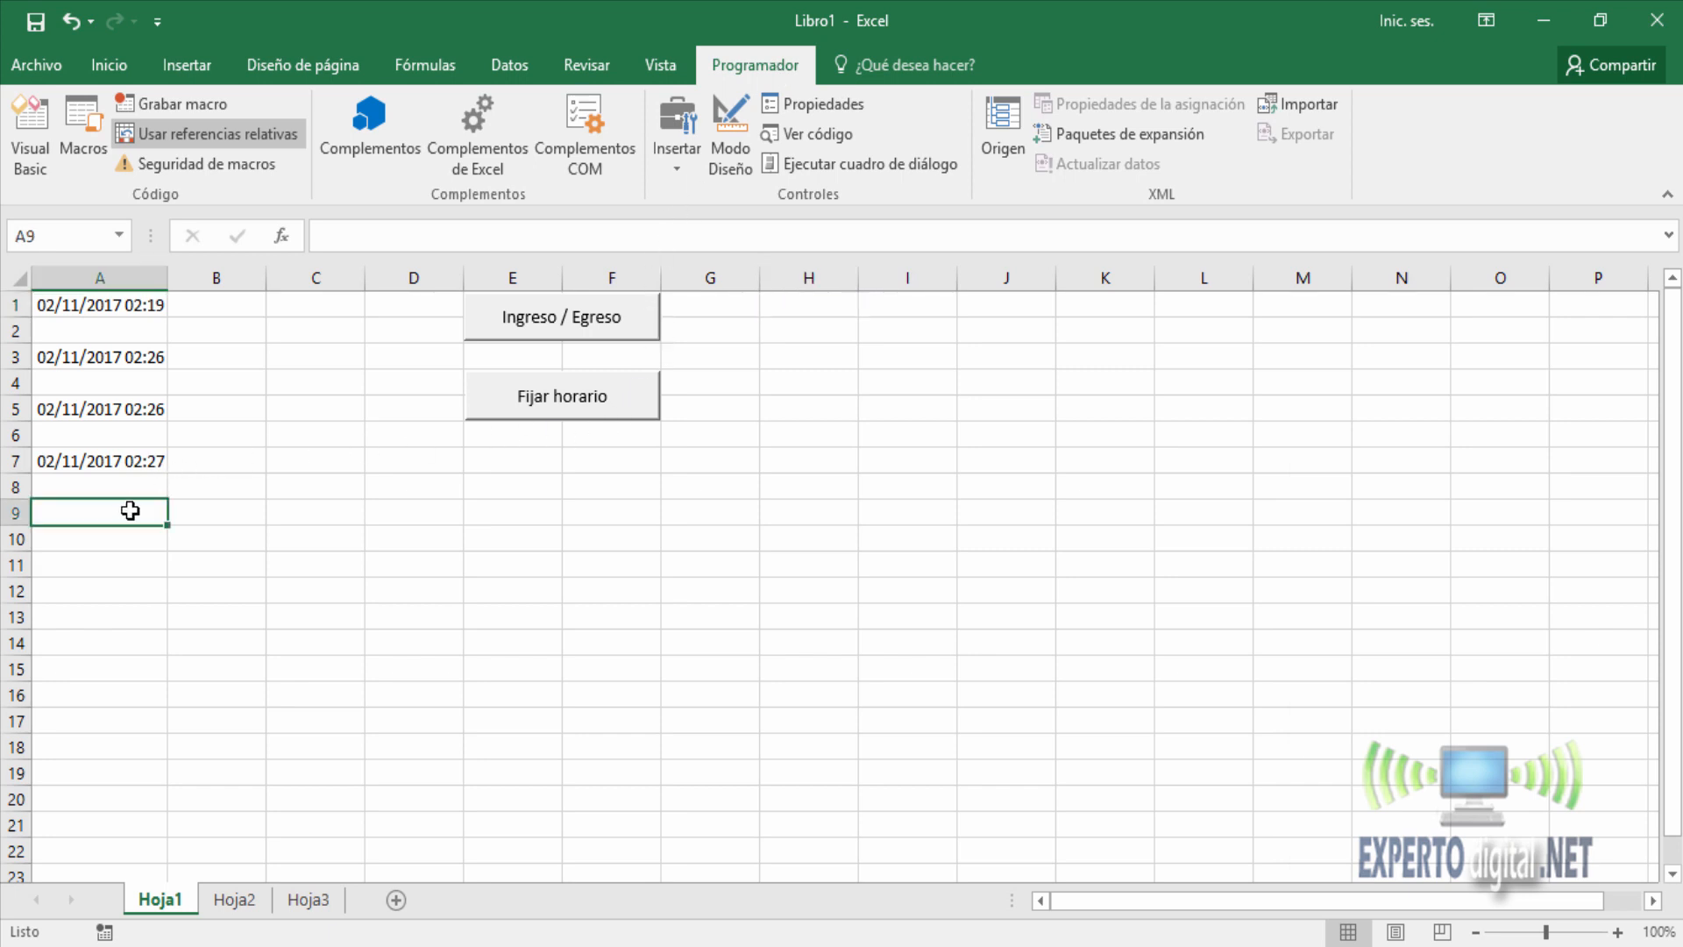
click(533, 322)
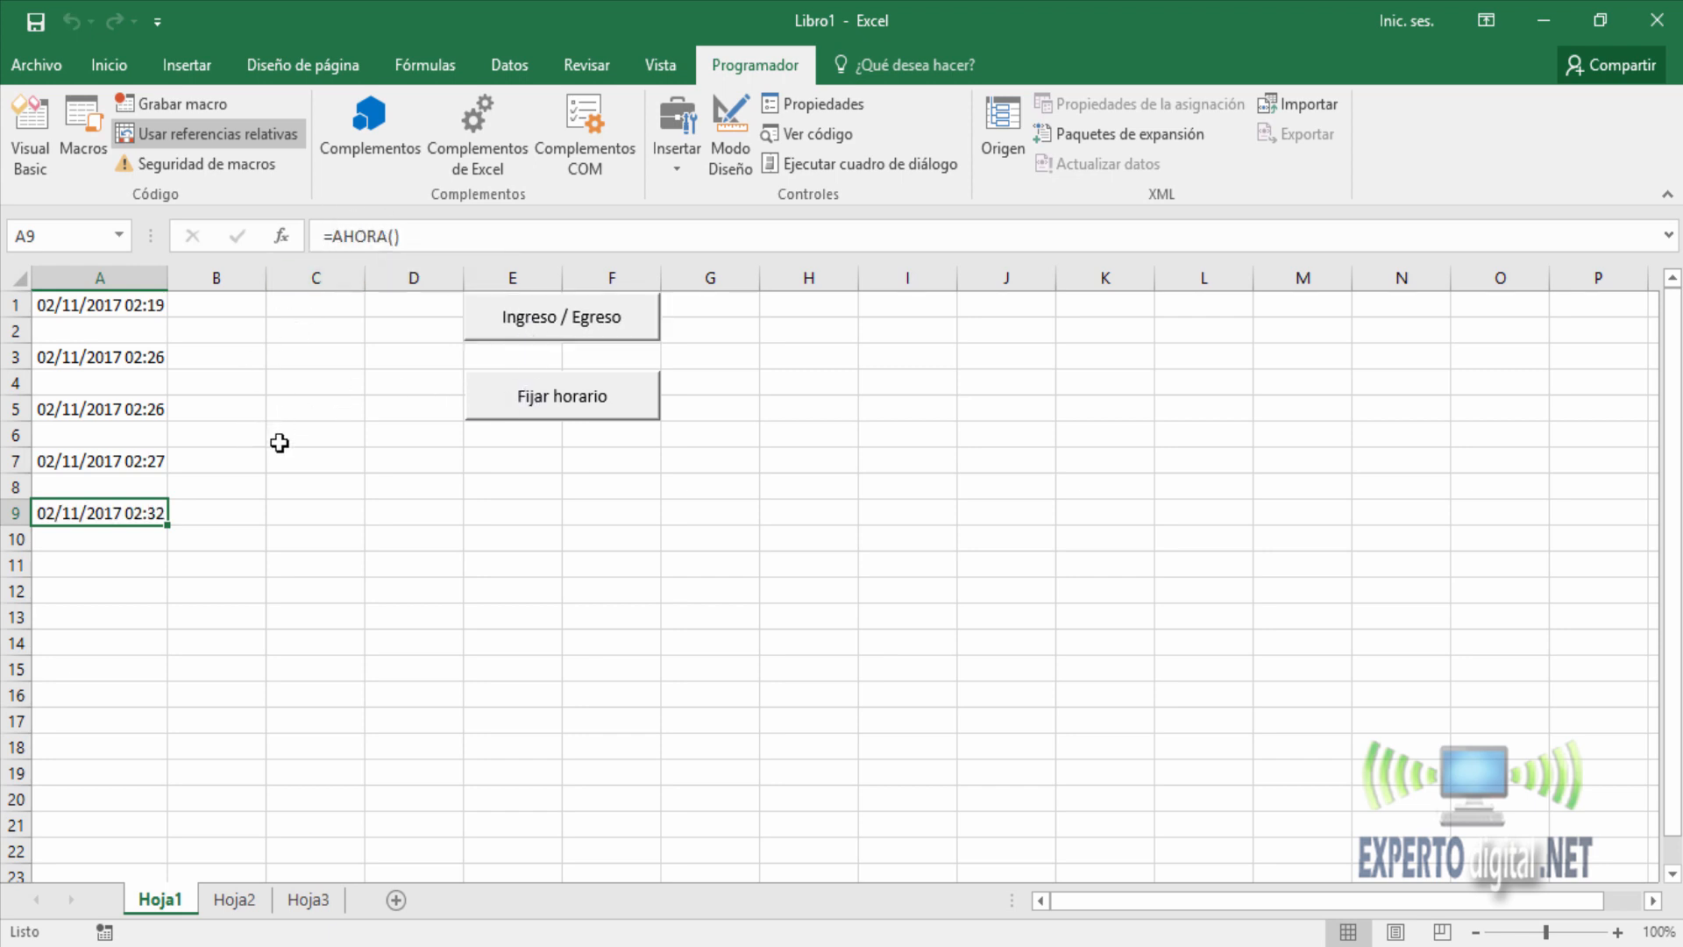
click(605, 400)
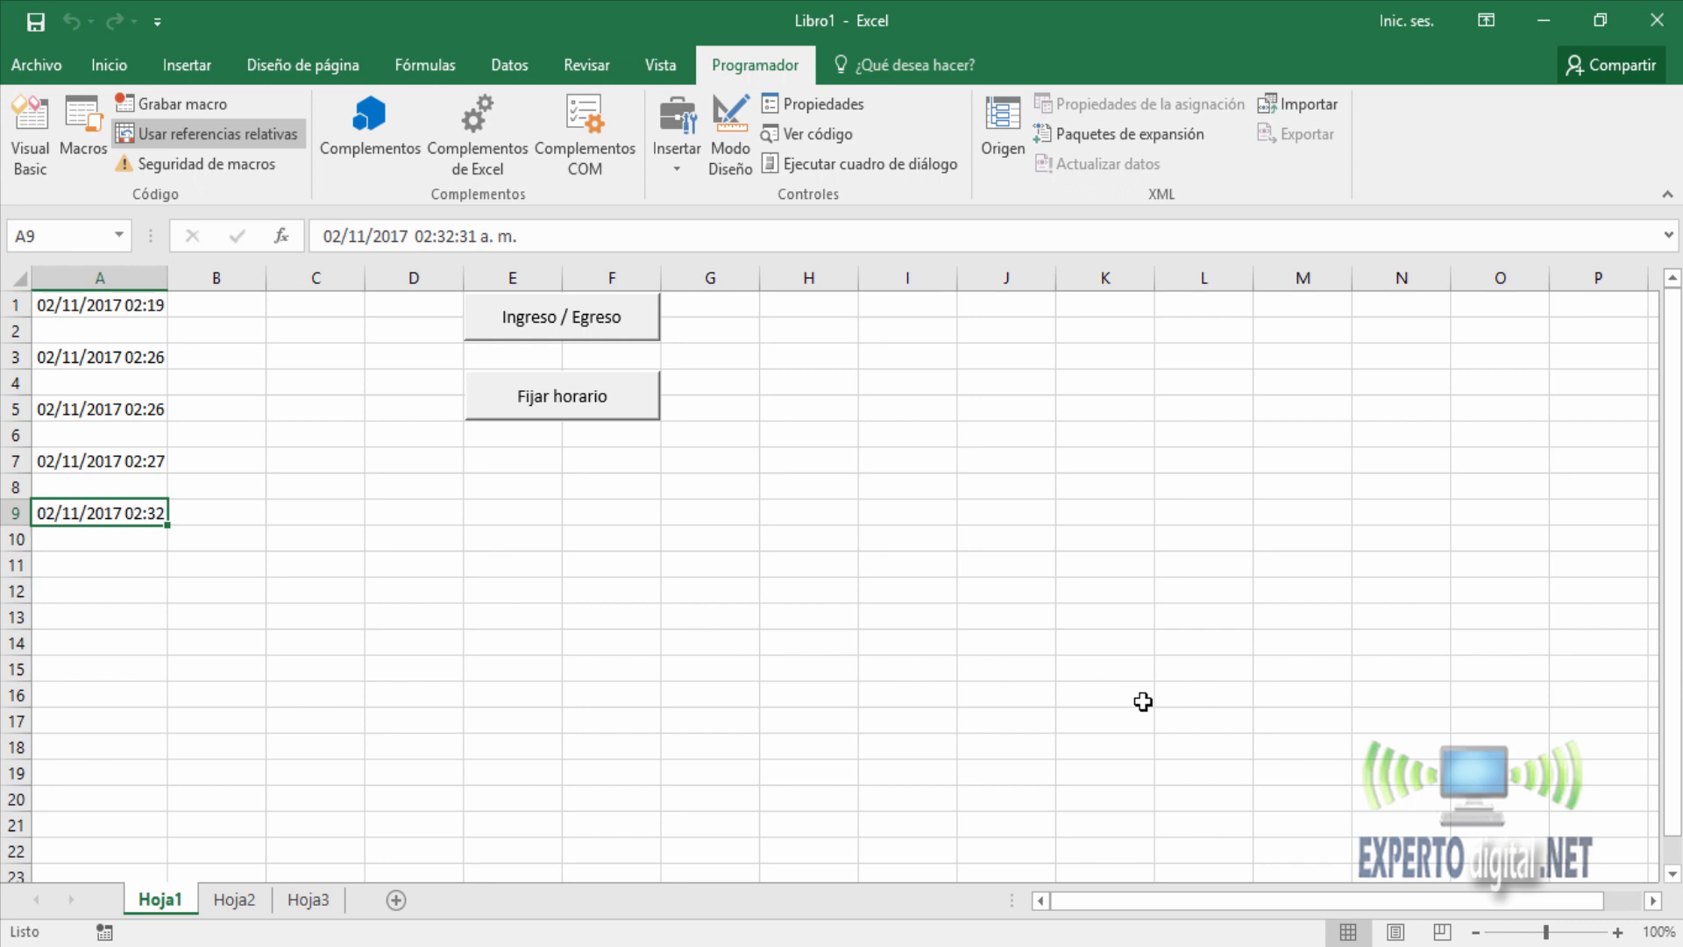
click(1609, 946)
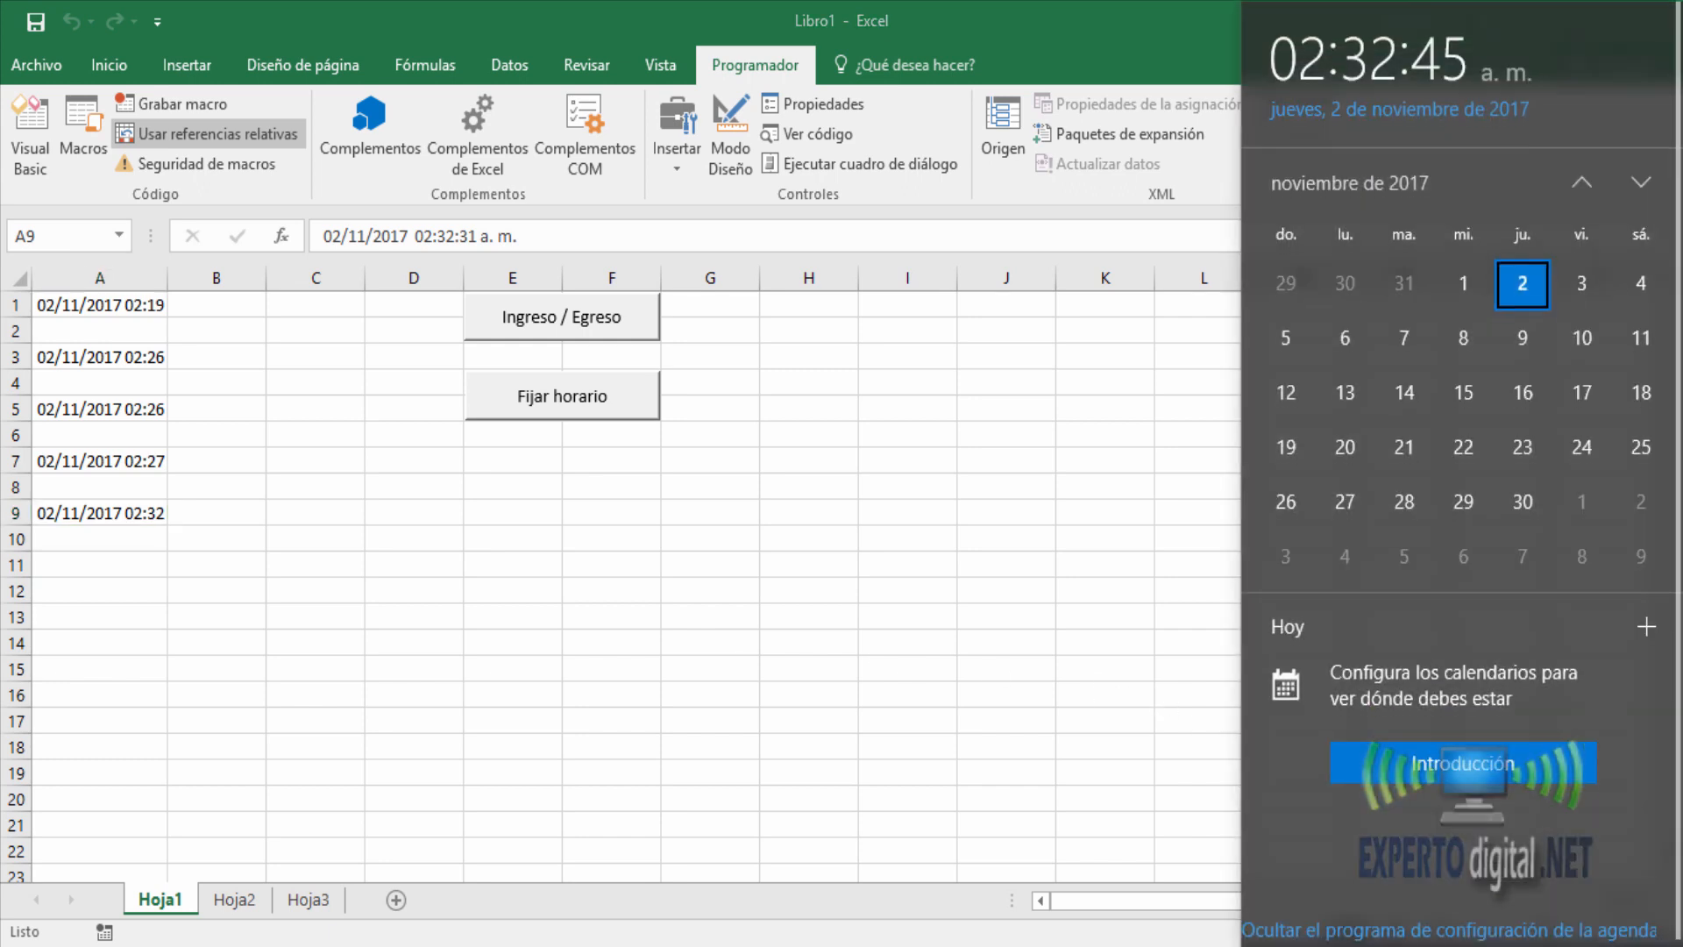
click(702, 701)
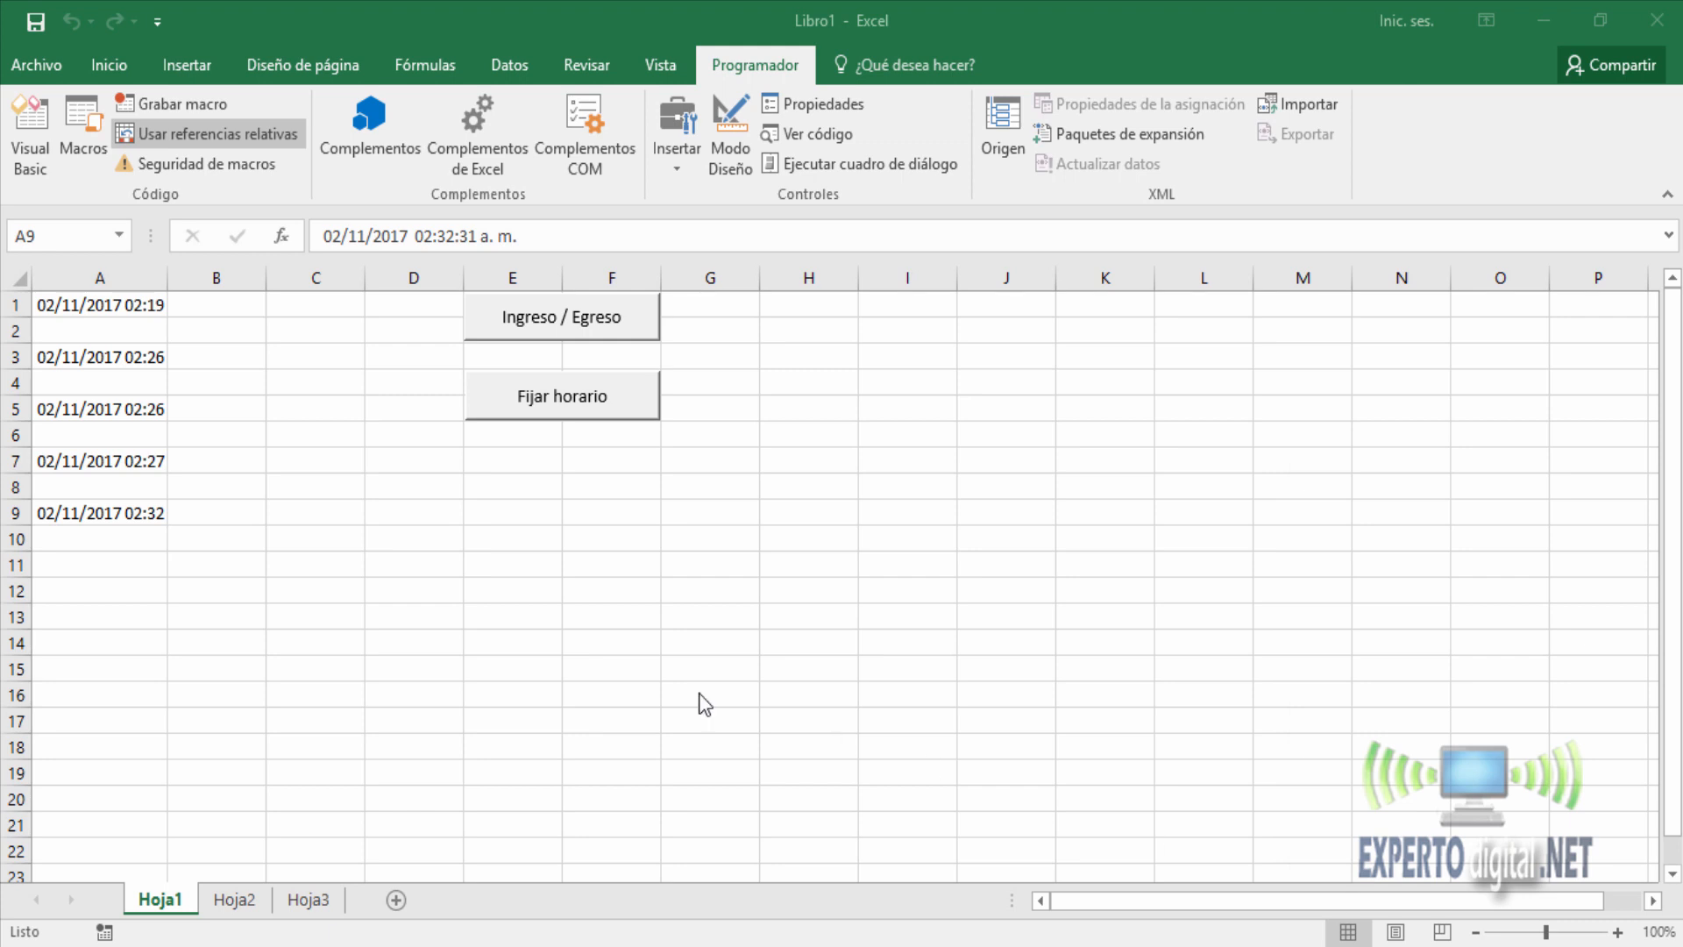
Check the system clock, insert the current date and time in cell A11 with the Ingreso / Egreso button, and fix it with Fijar horario.
click(97, 561)
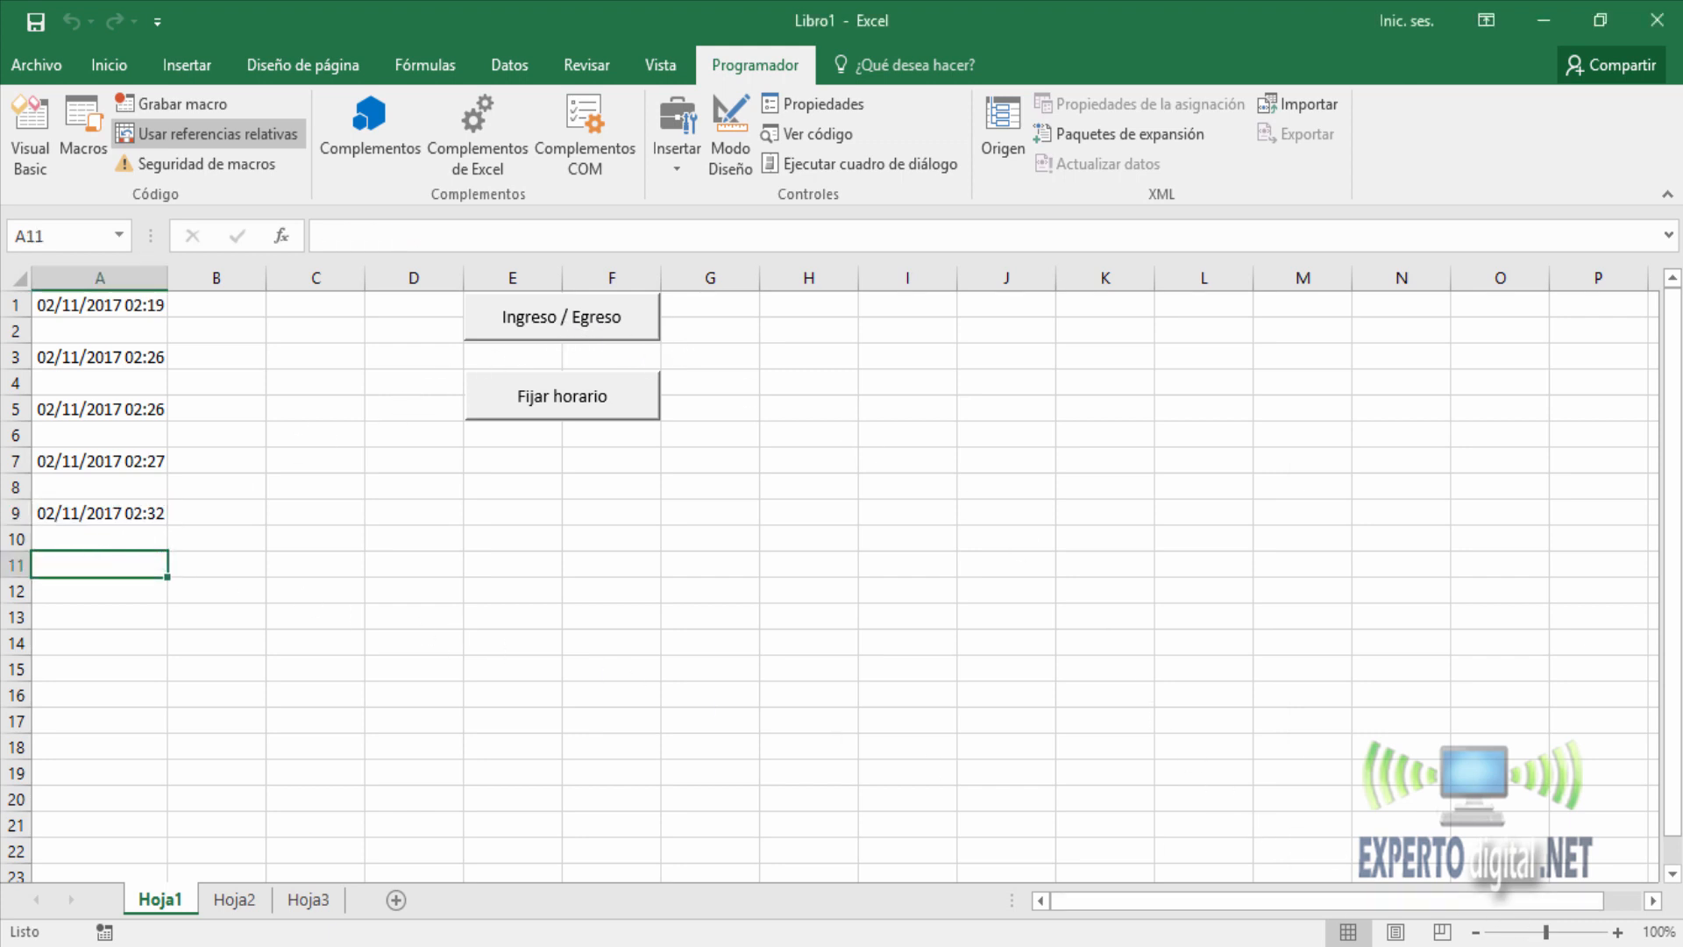
click(1577, 946)
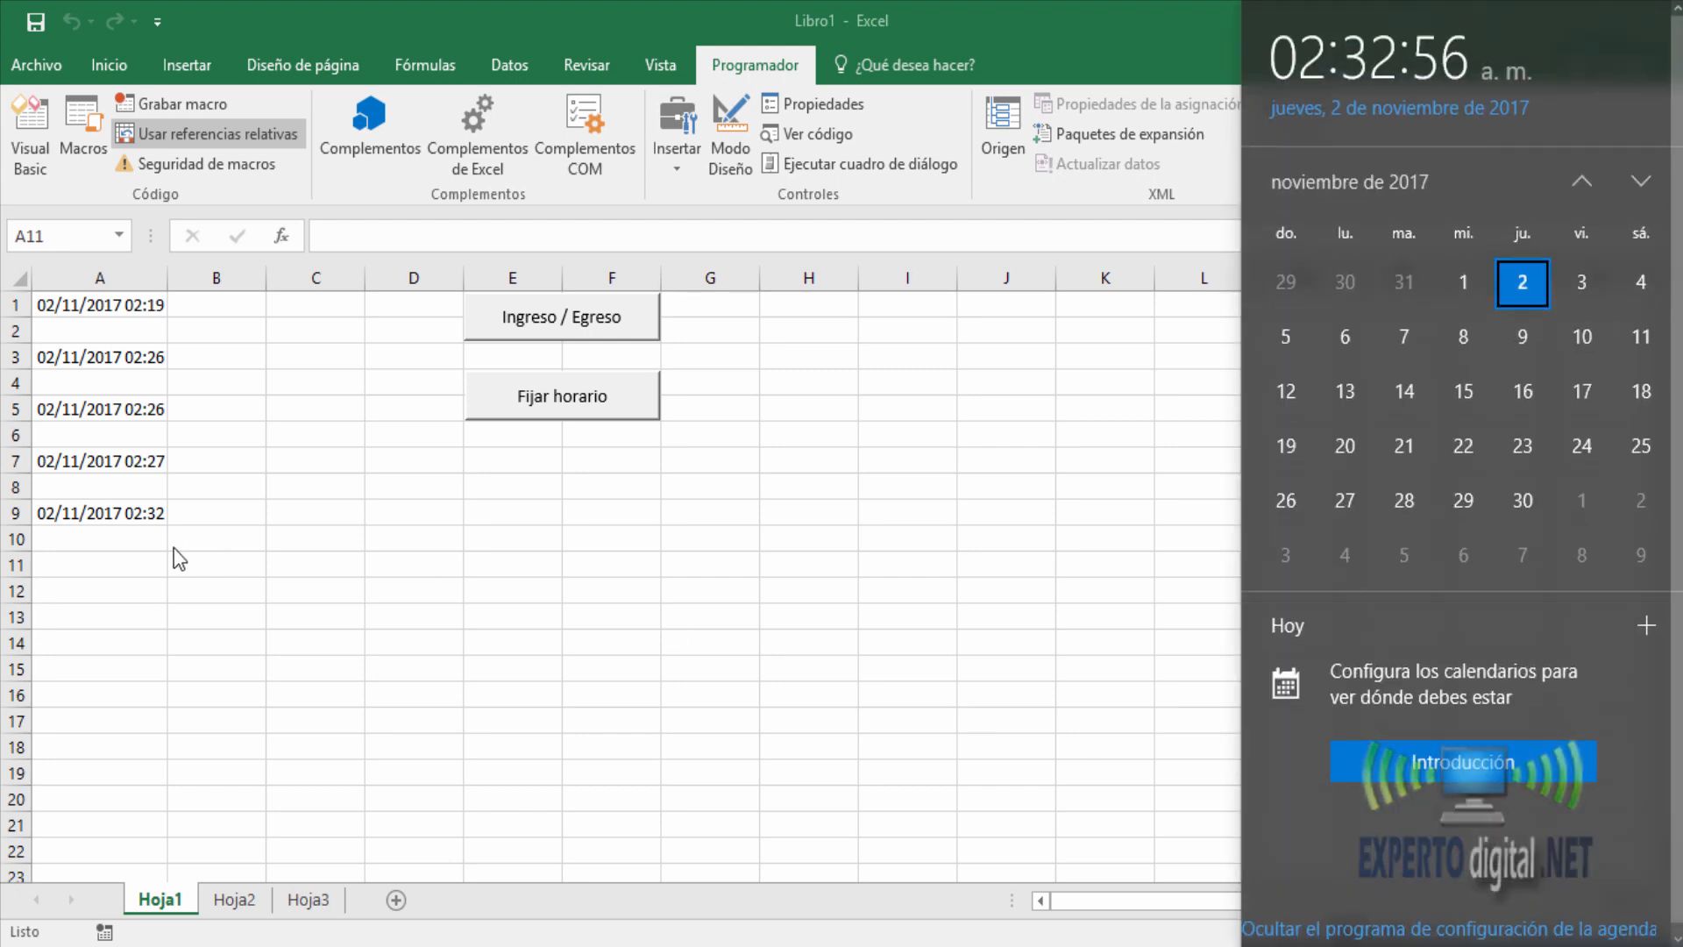
click(123, 566)
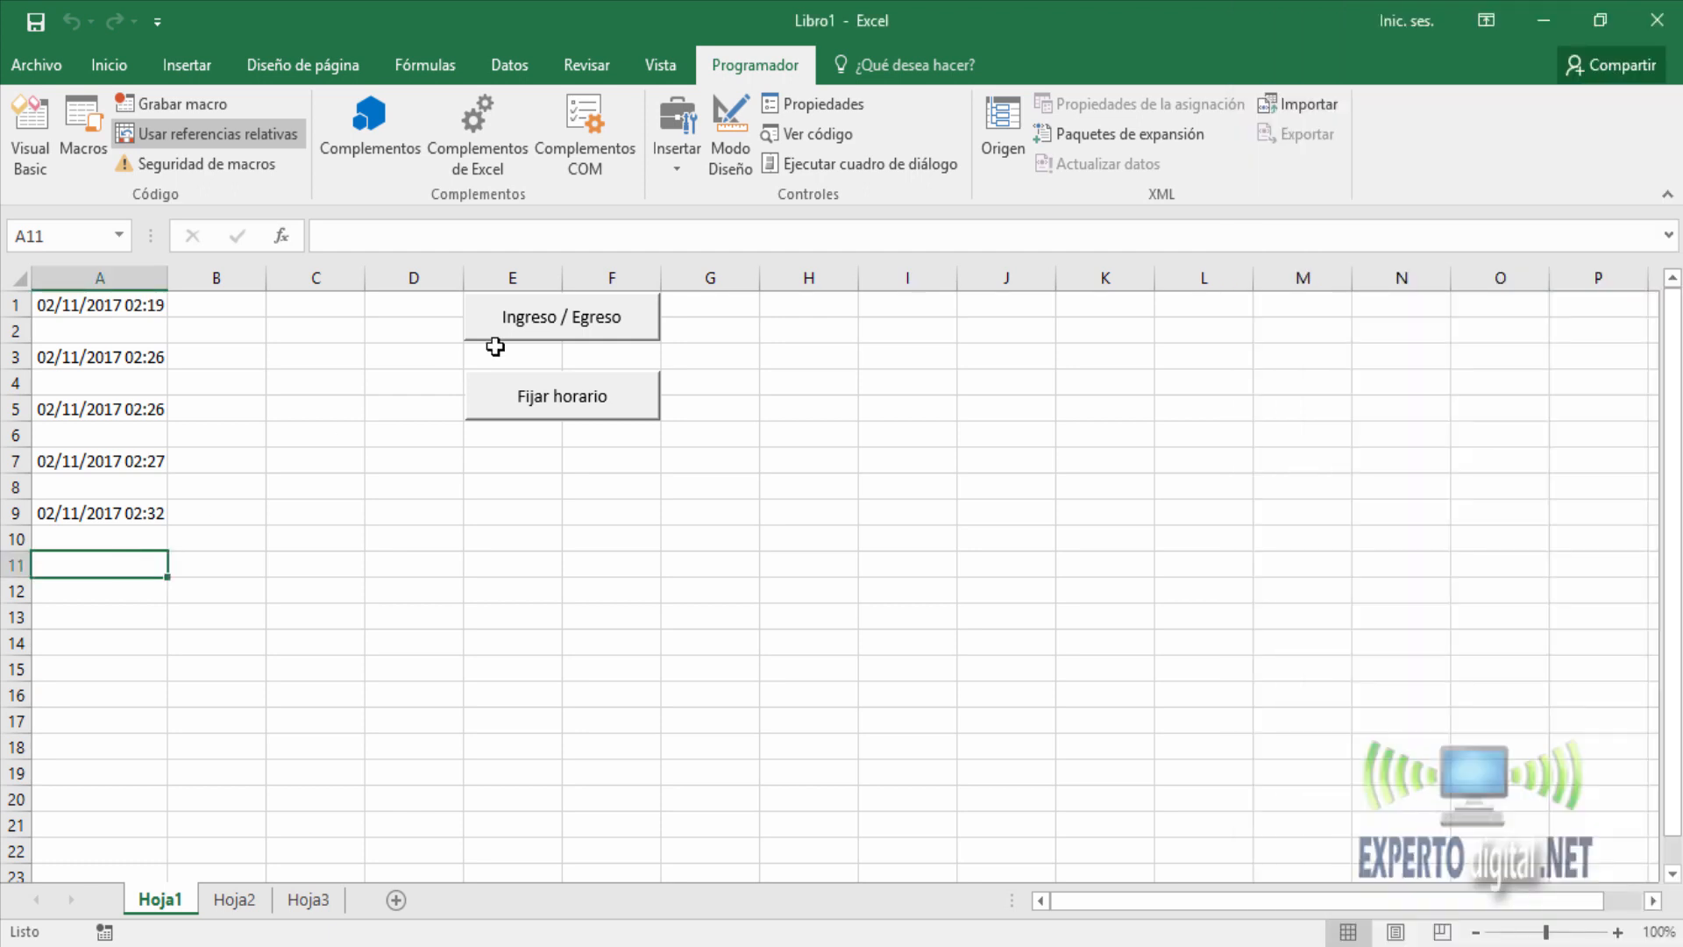
click(552, 329)
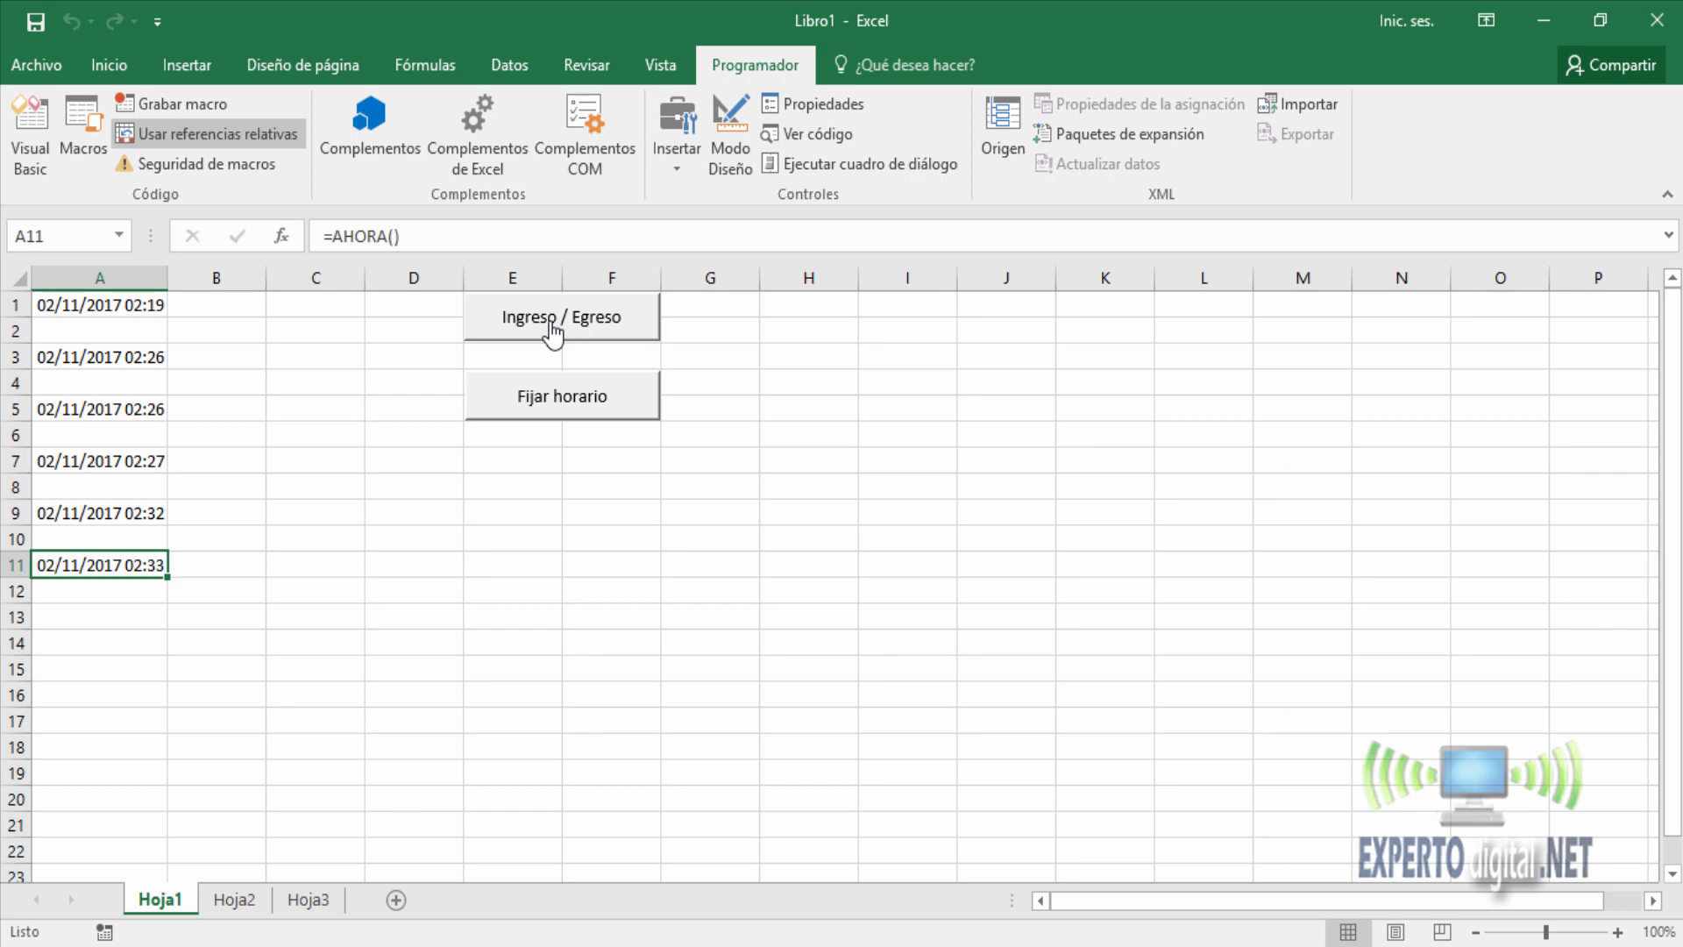
click(579, 409)
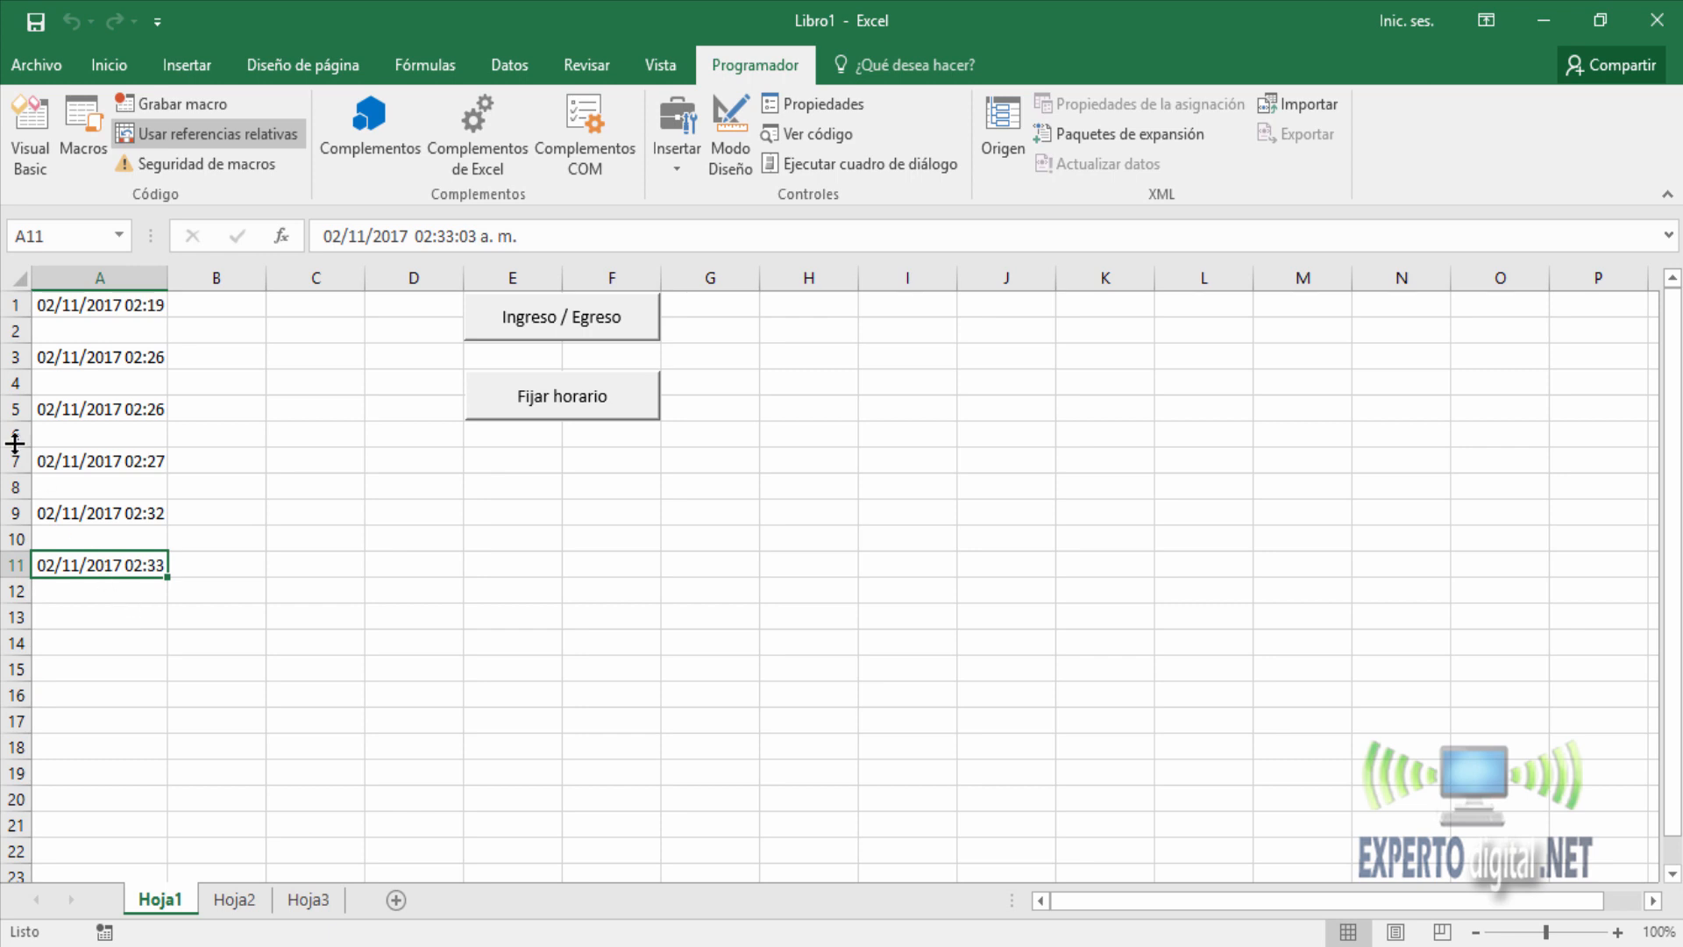
Save the workbook as the macro-enabled file Libro1.xlsm in the shared folder "02- CREAR UNA APLICACIÓN CON EXCEL".
click(42, 67)
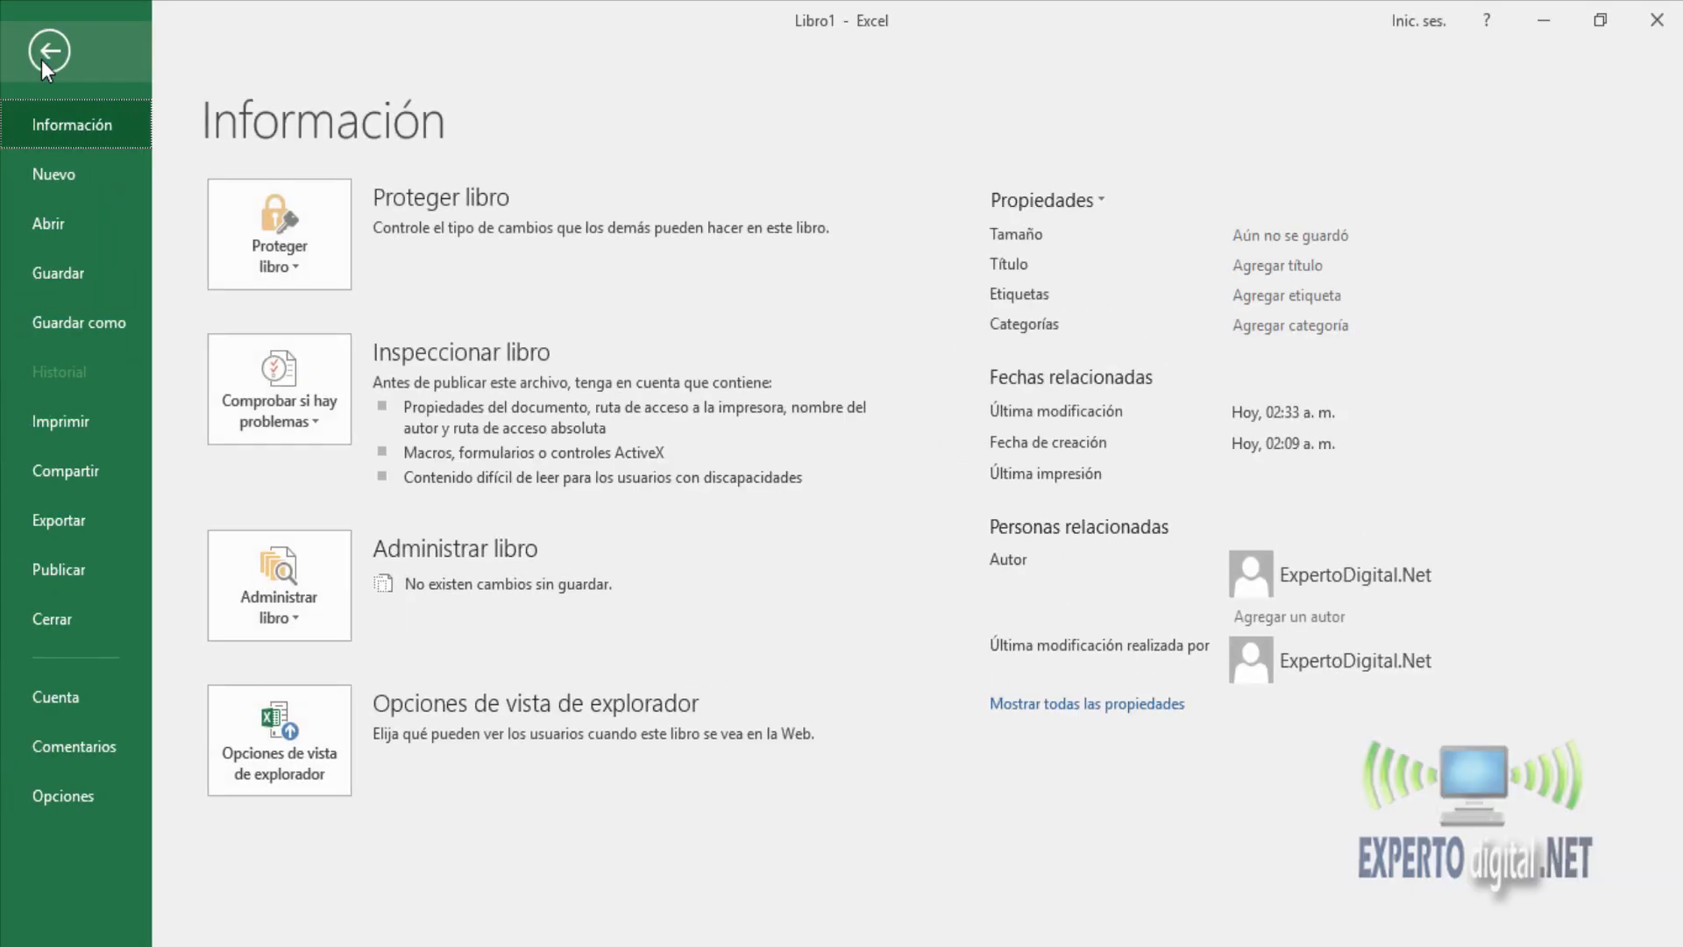
click(101, 326)
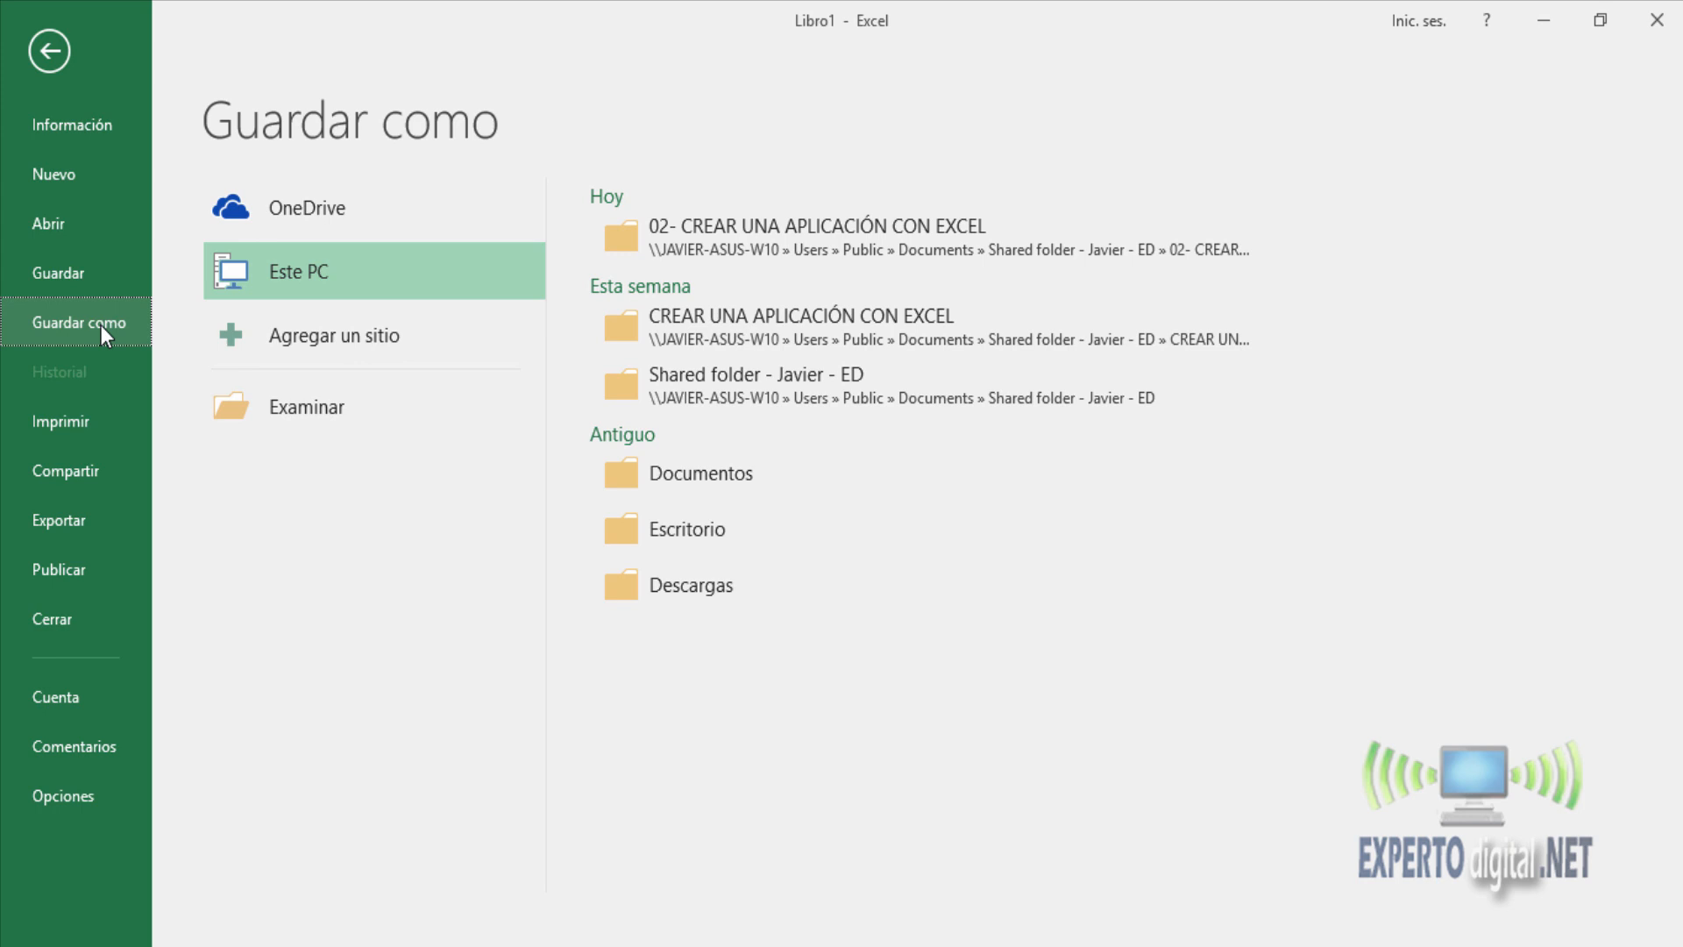
click(327, 428)
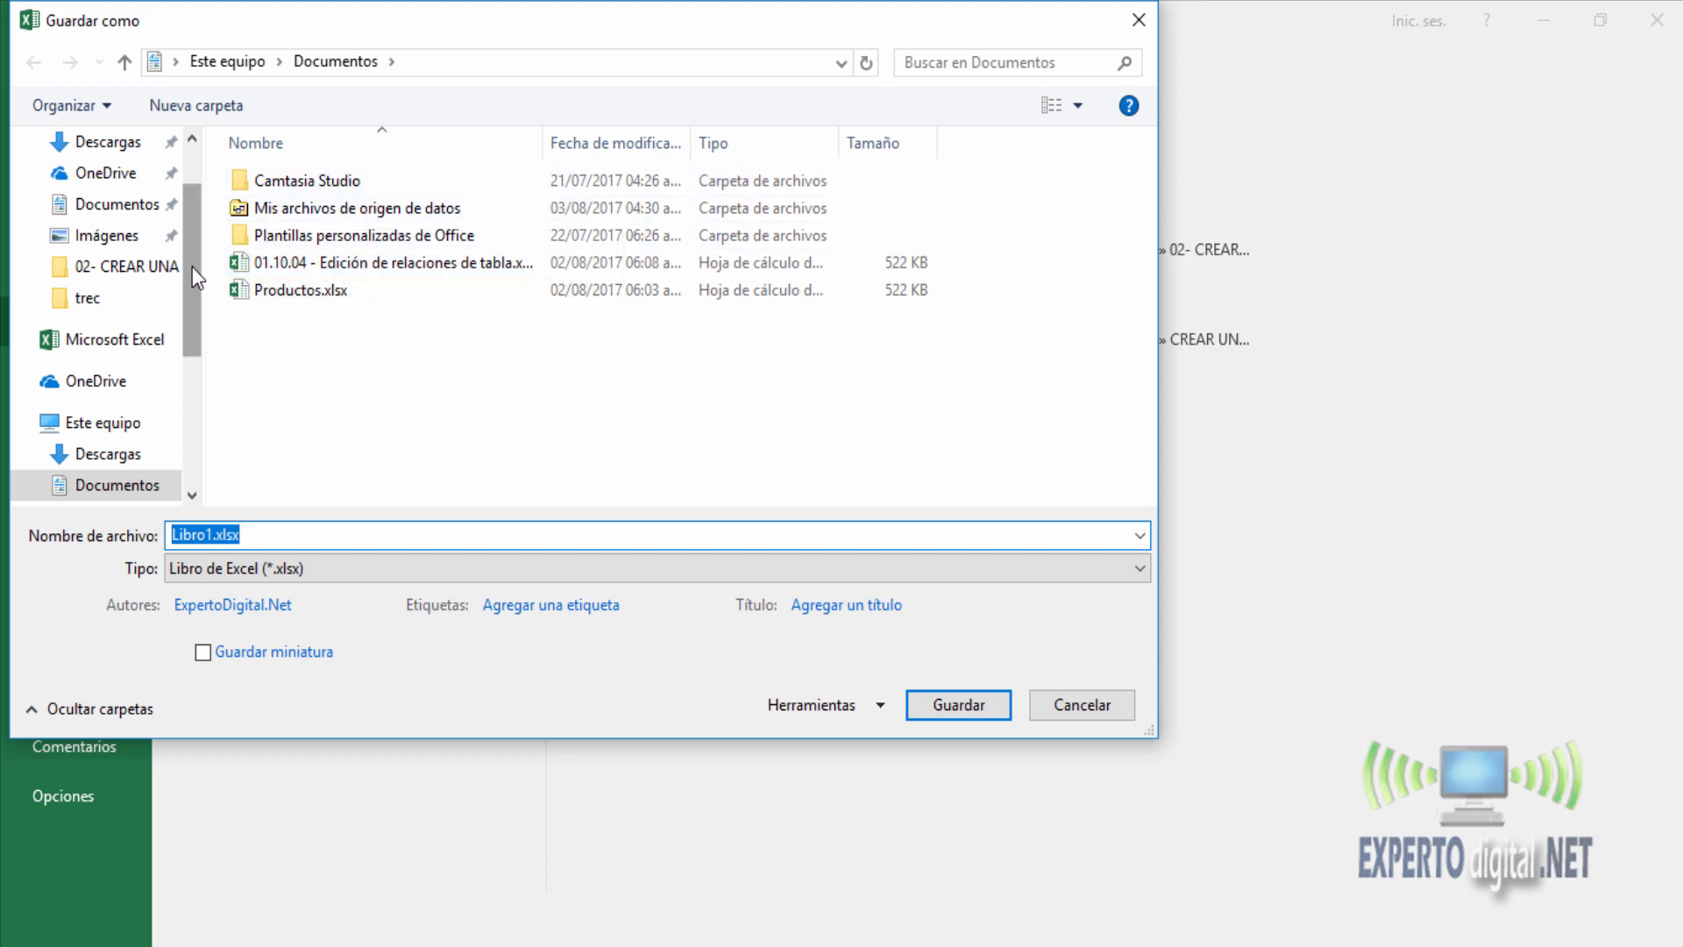
drag(191, 274, 187, 402)
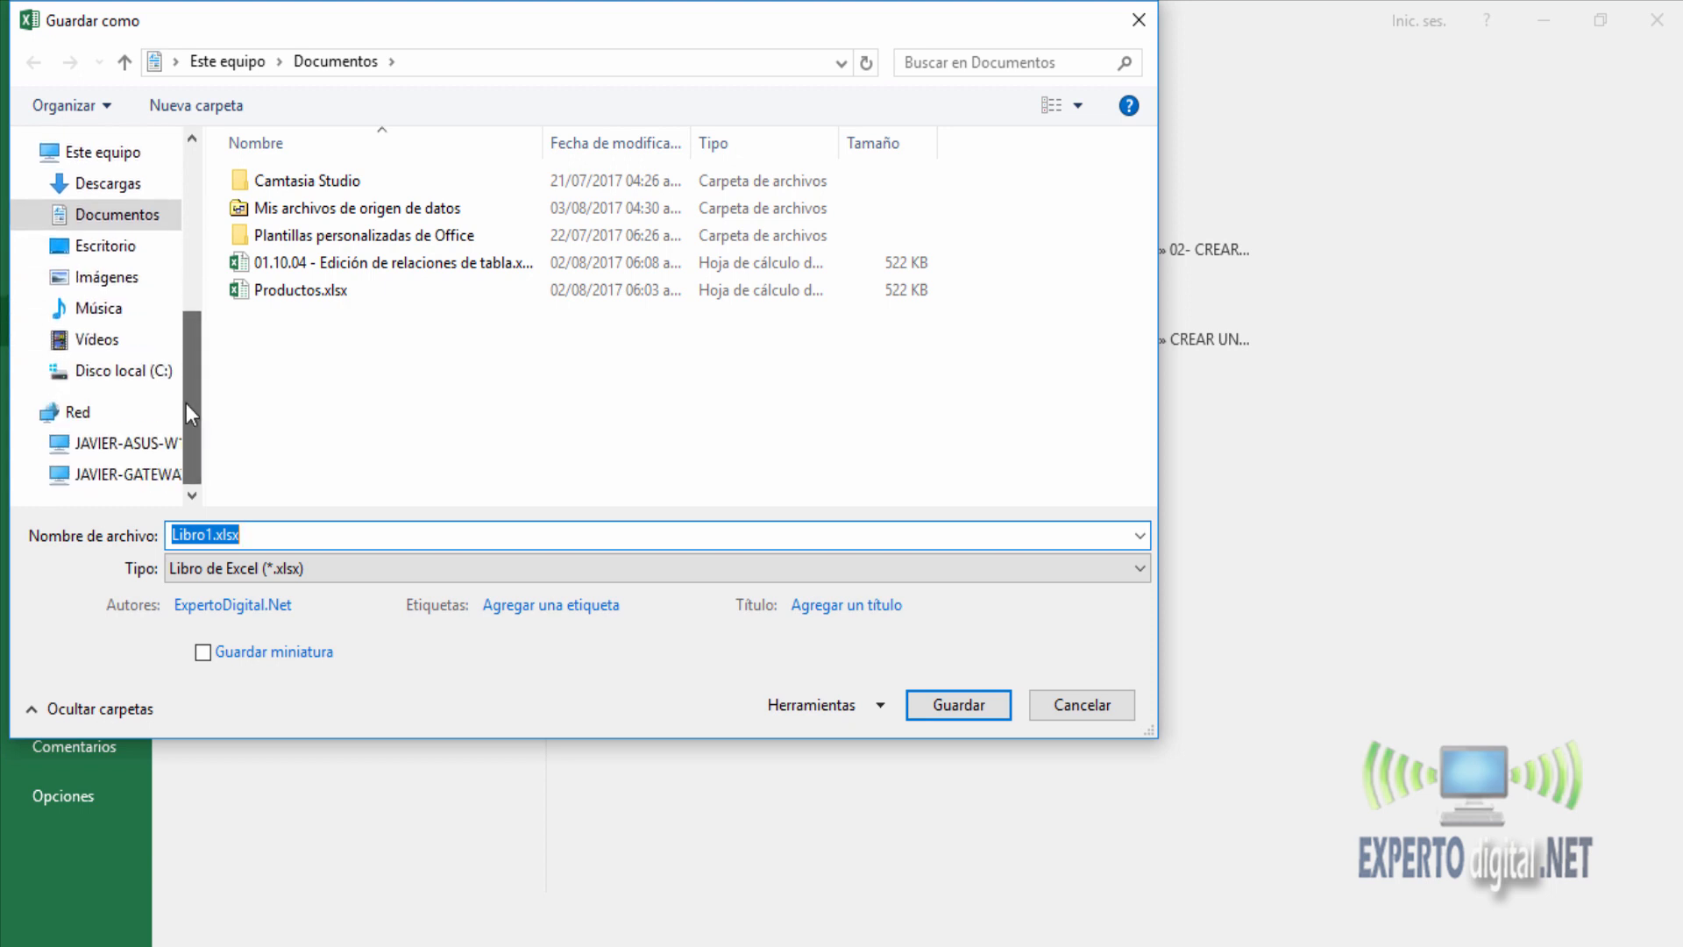
click(112, 443)
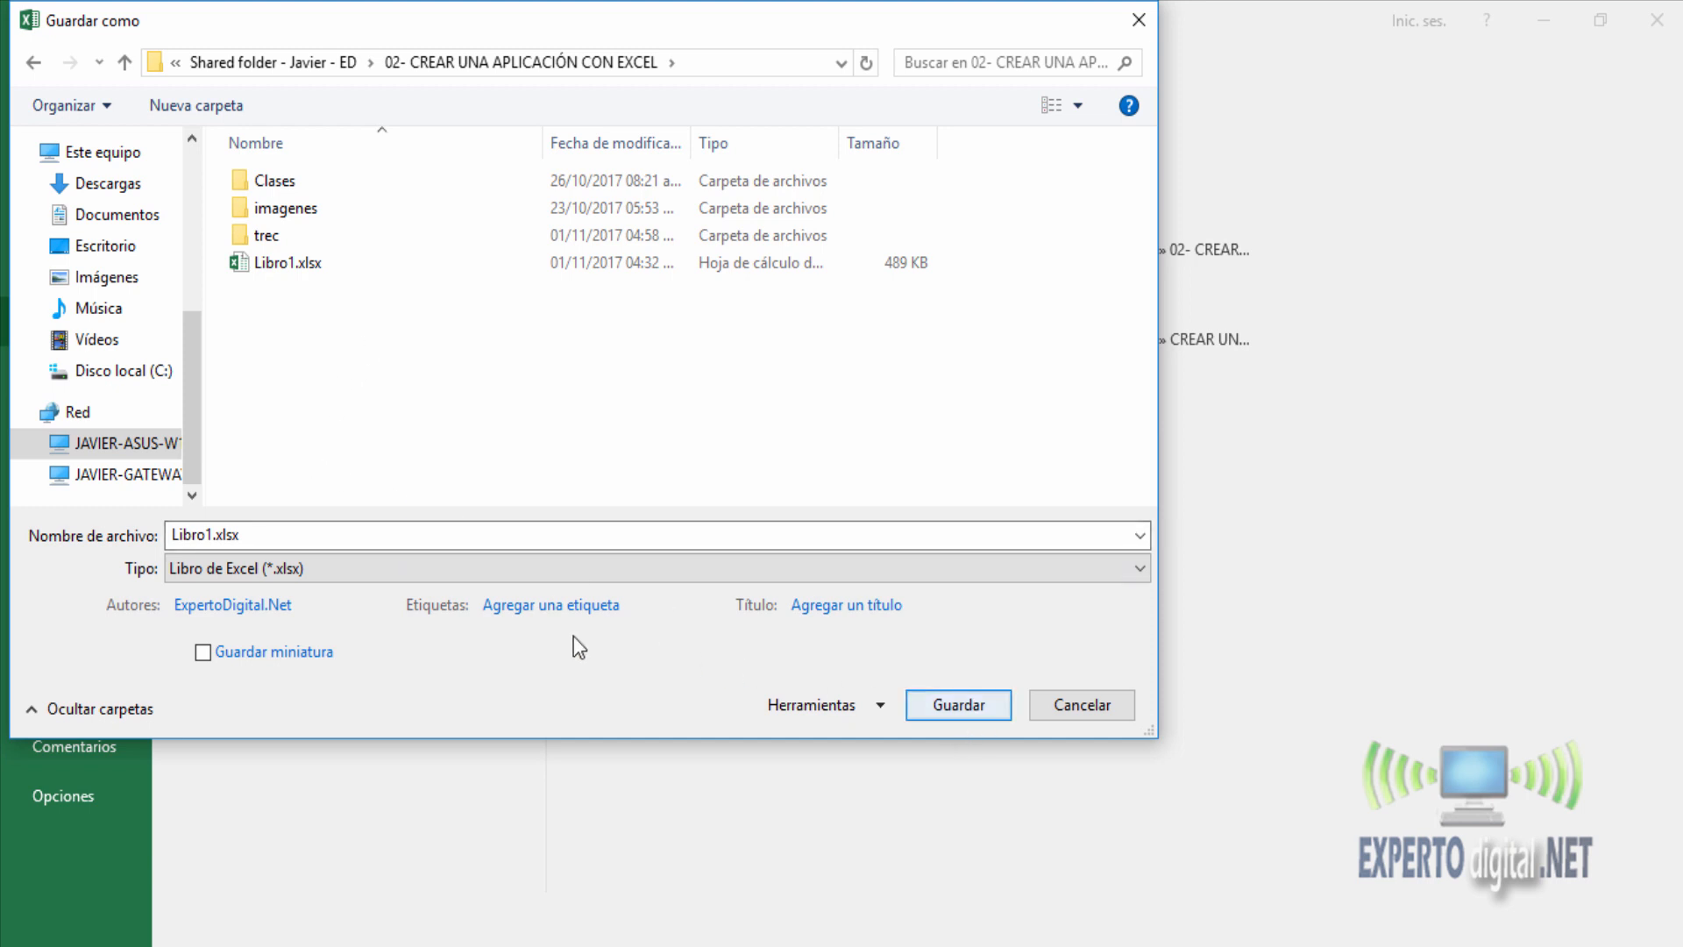
click(295, 576)
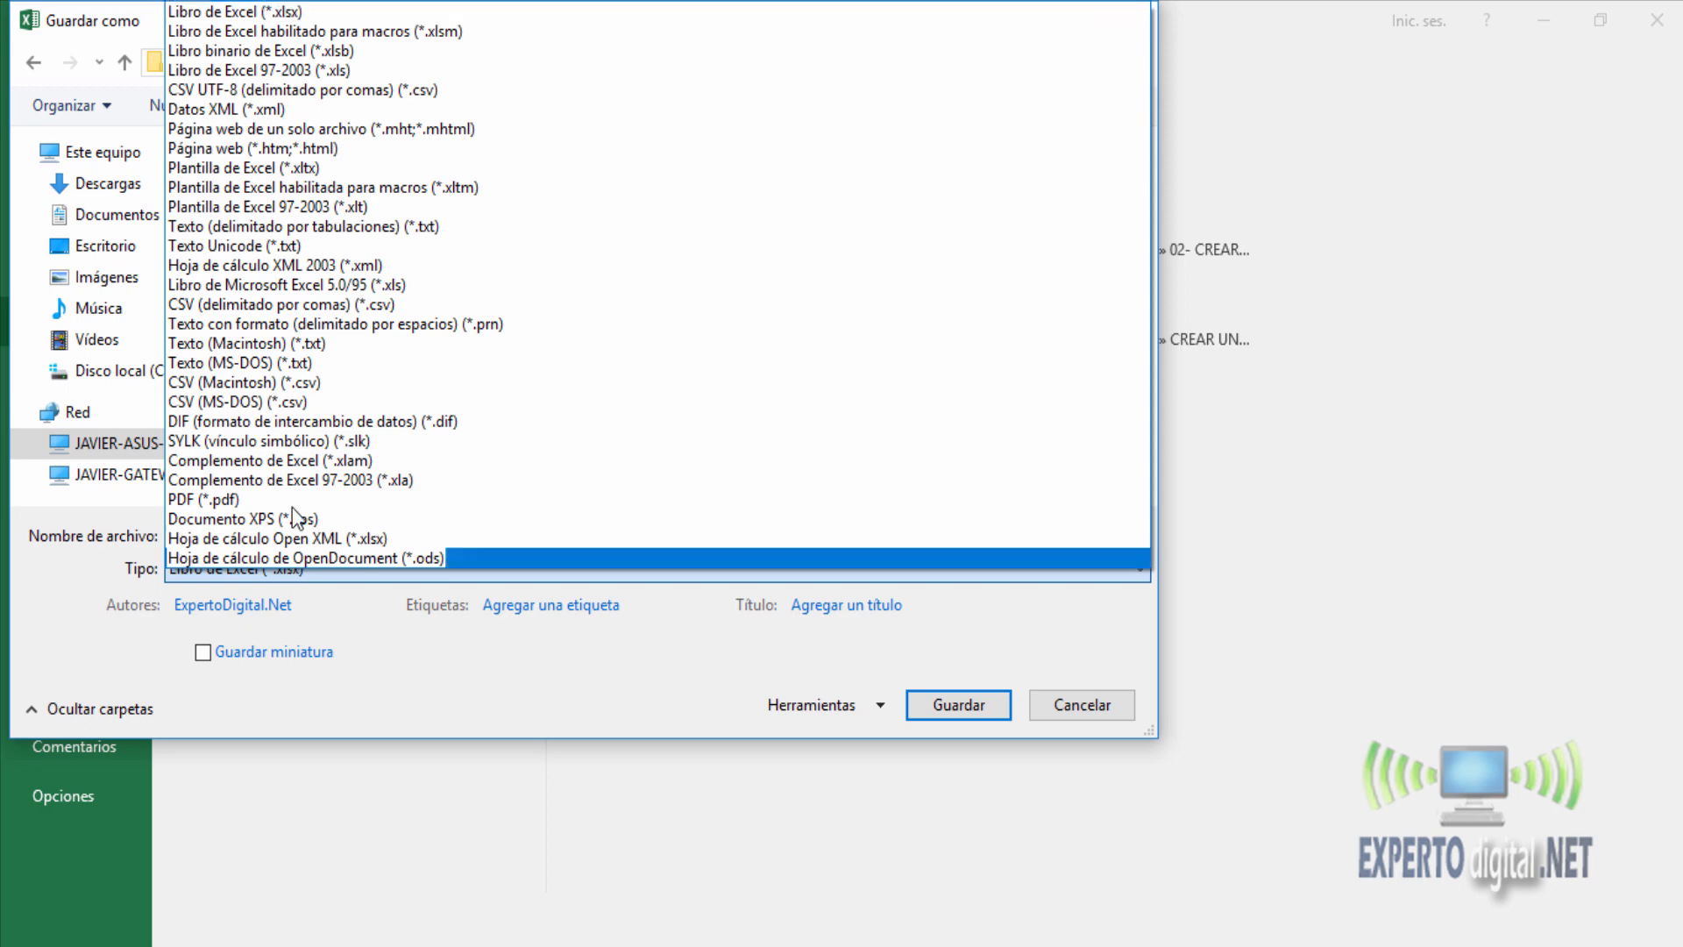
click(299, 35)
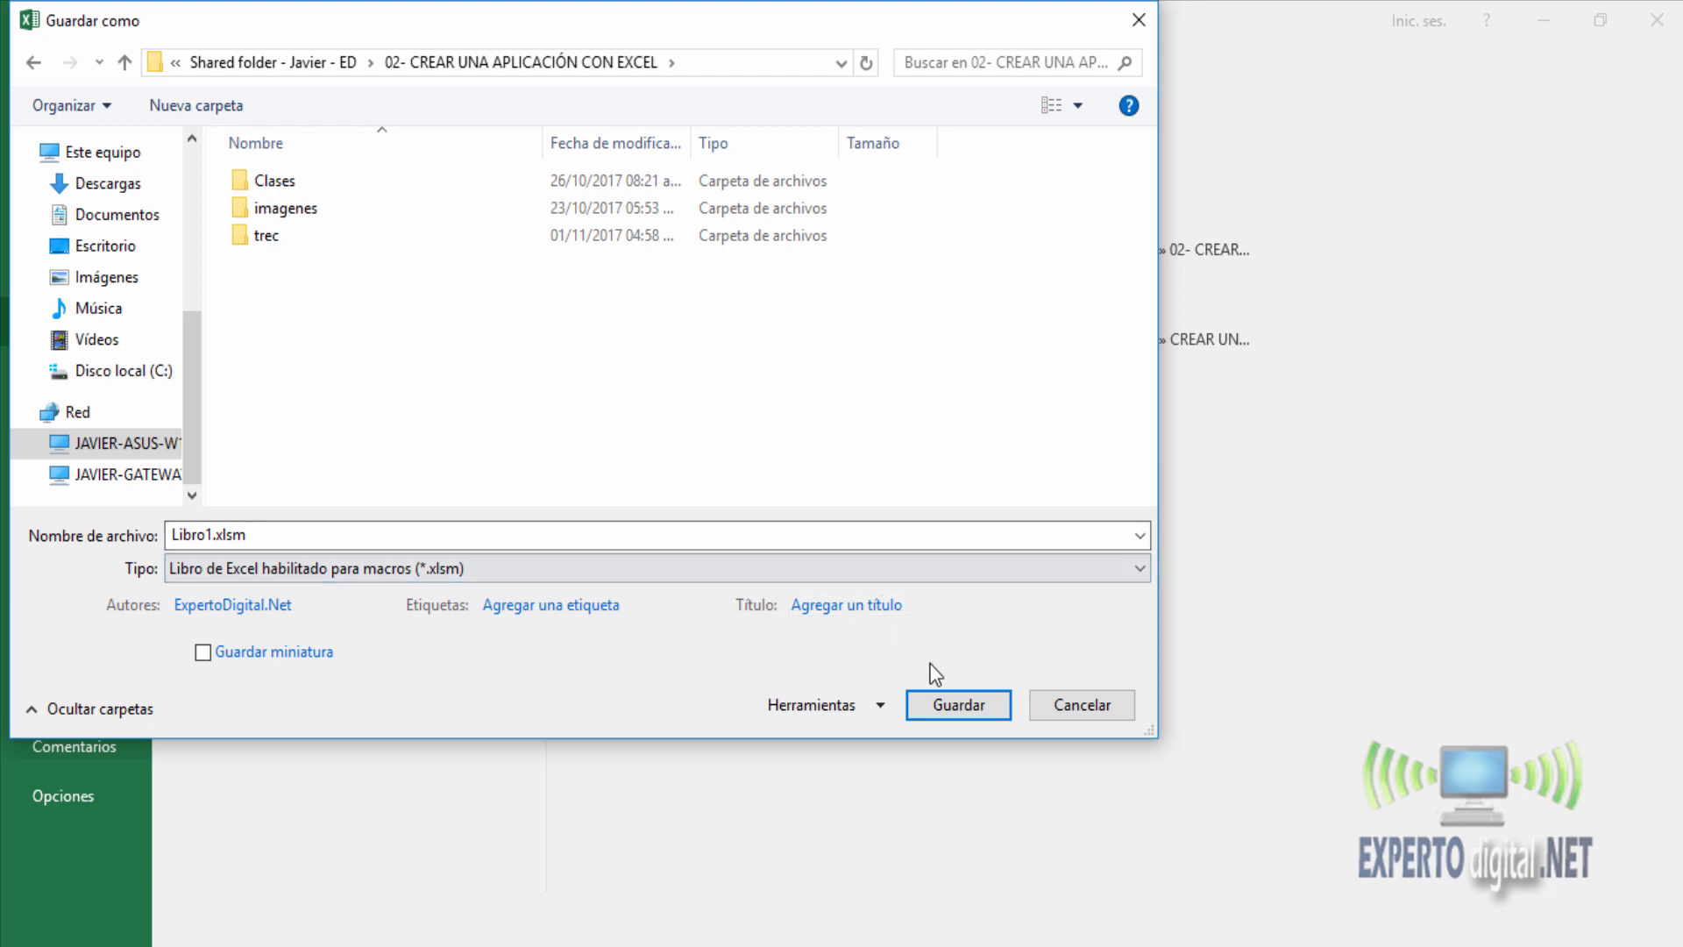
click(967, 712)
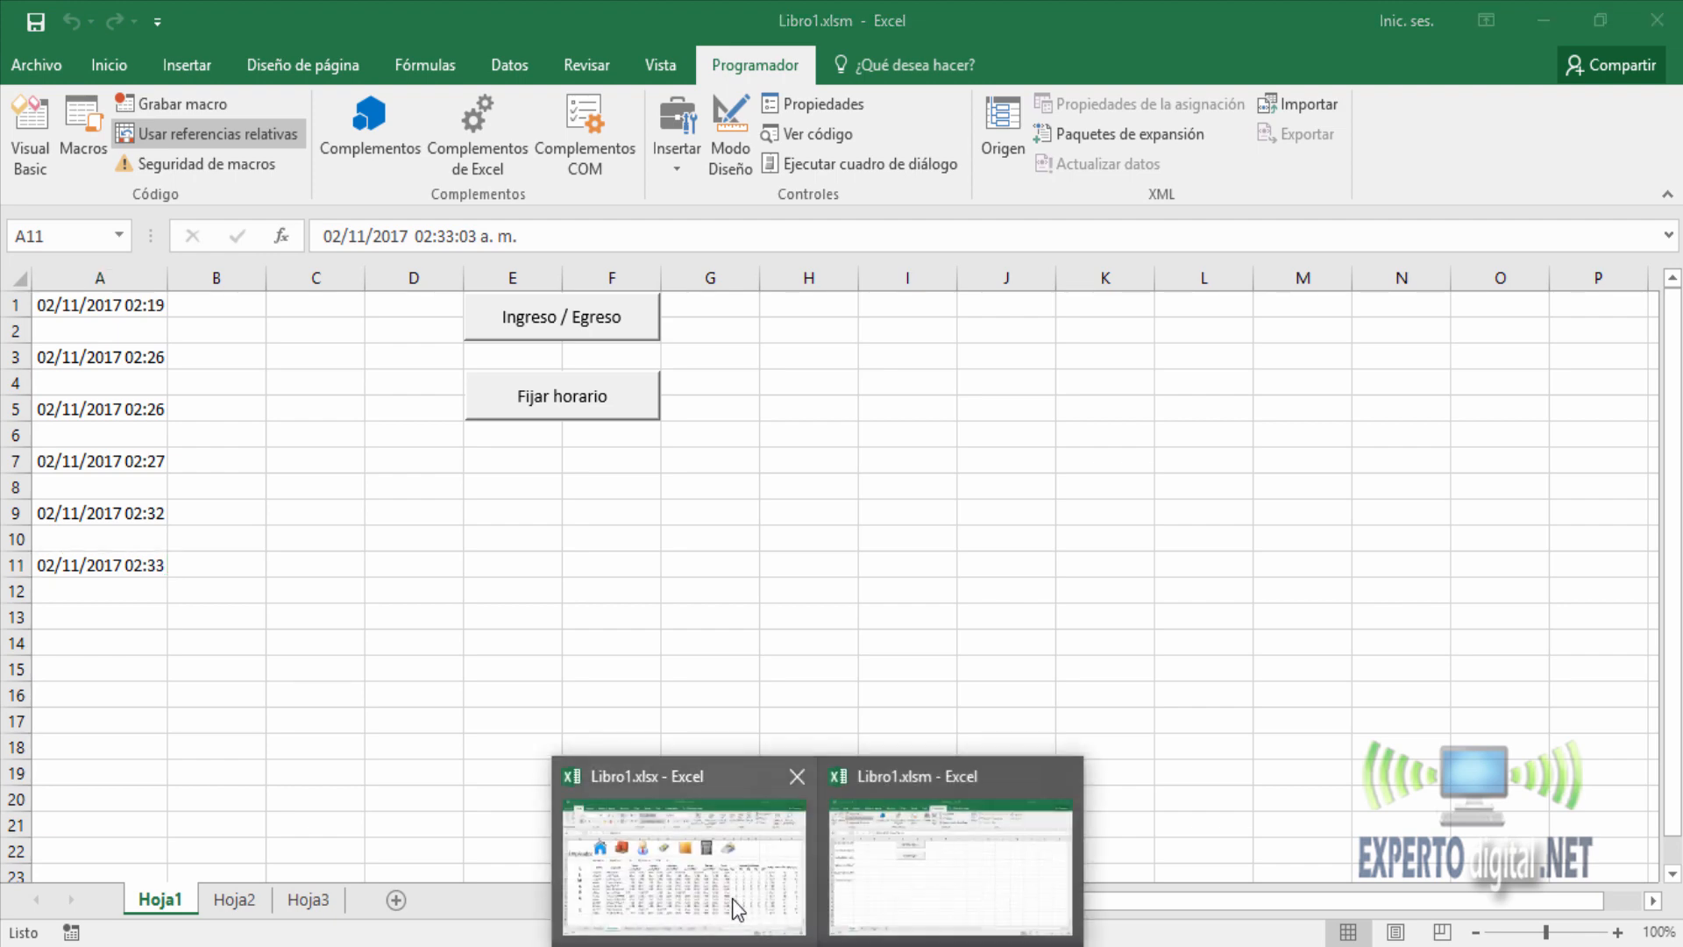
Switch to the Libro1.xlsx workbook and clear the entry and exit times in D6:M18 of the Empleados sheet.
click(733, 903)
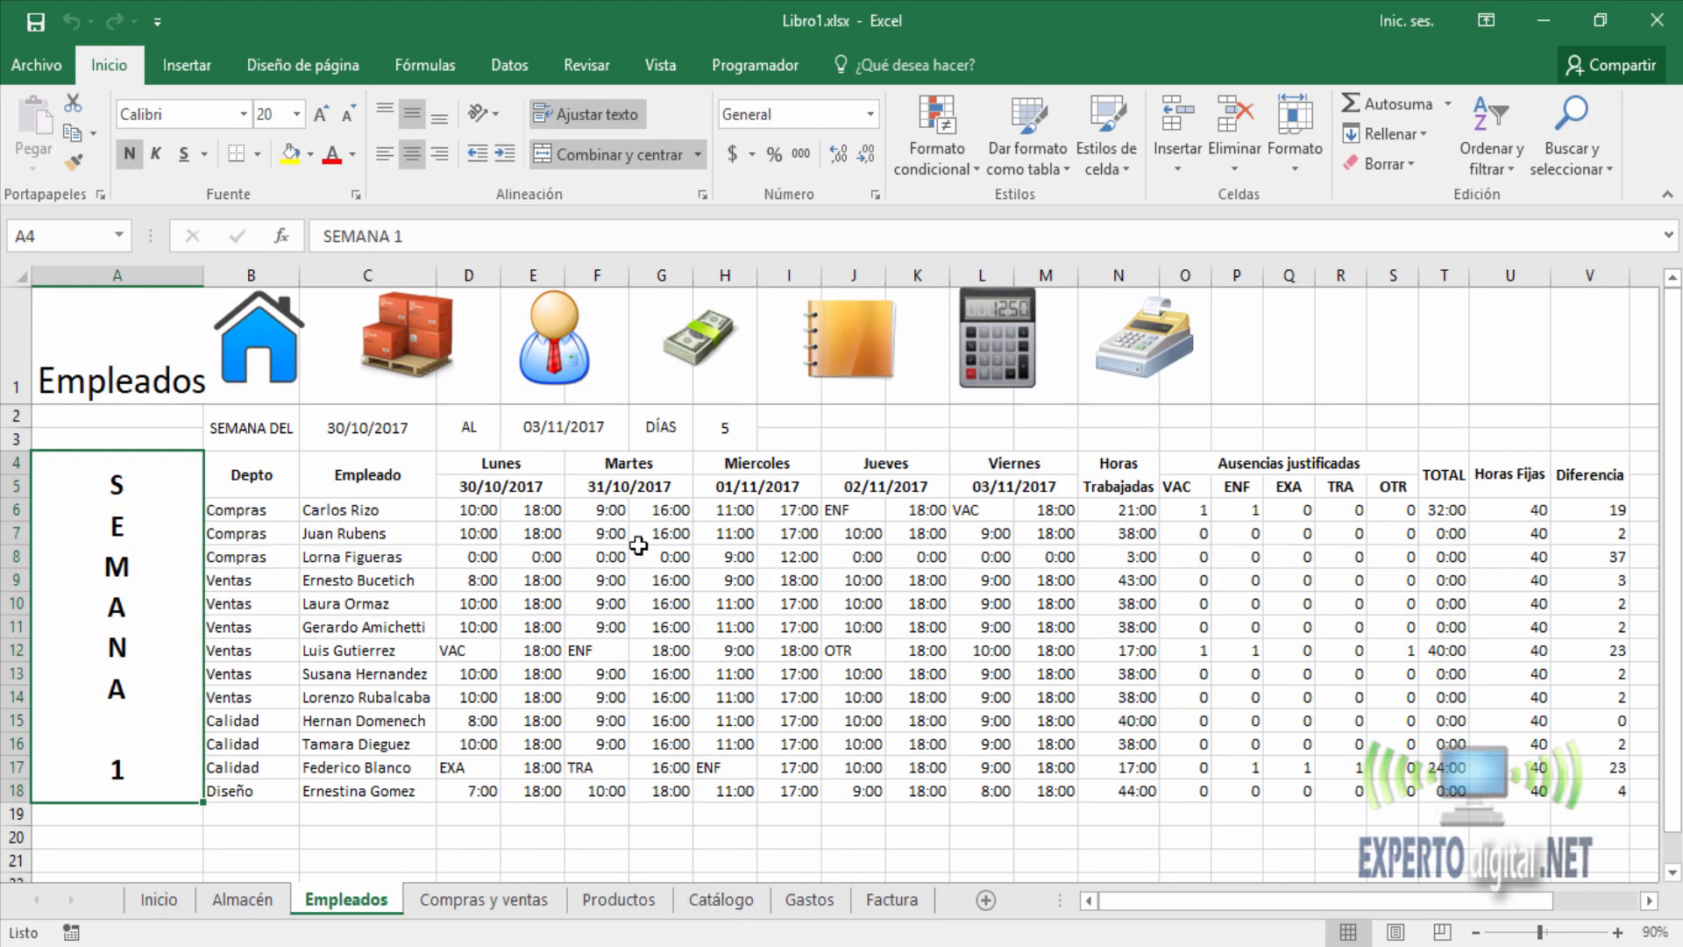
drag(478, 511, 1063, 784)
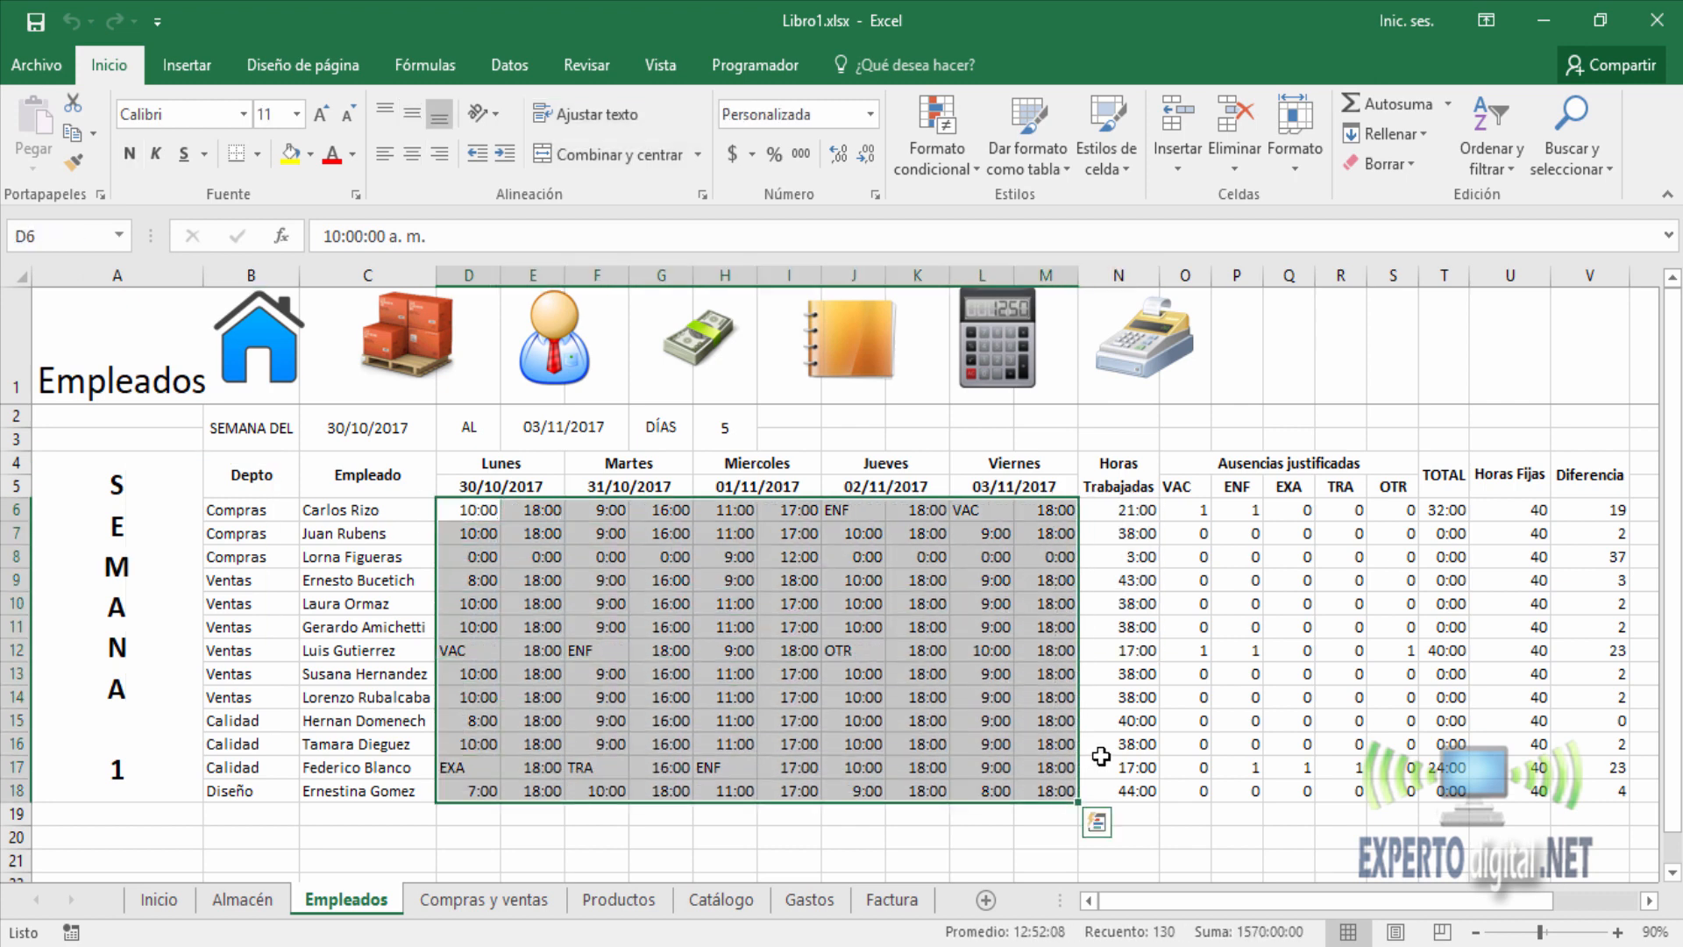
key(Delete)
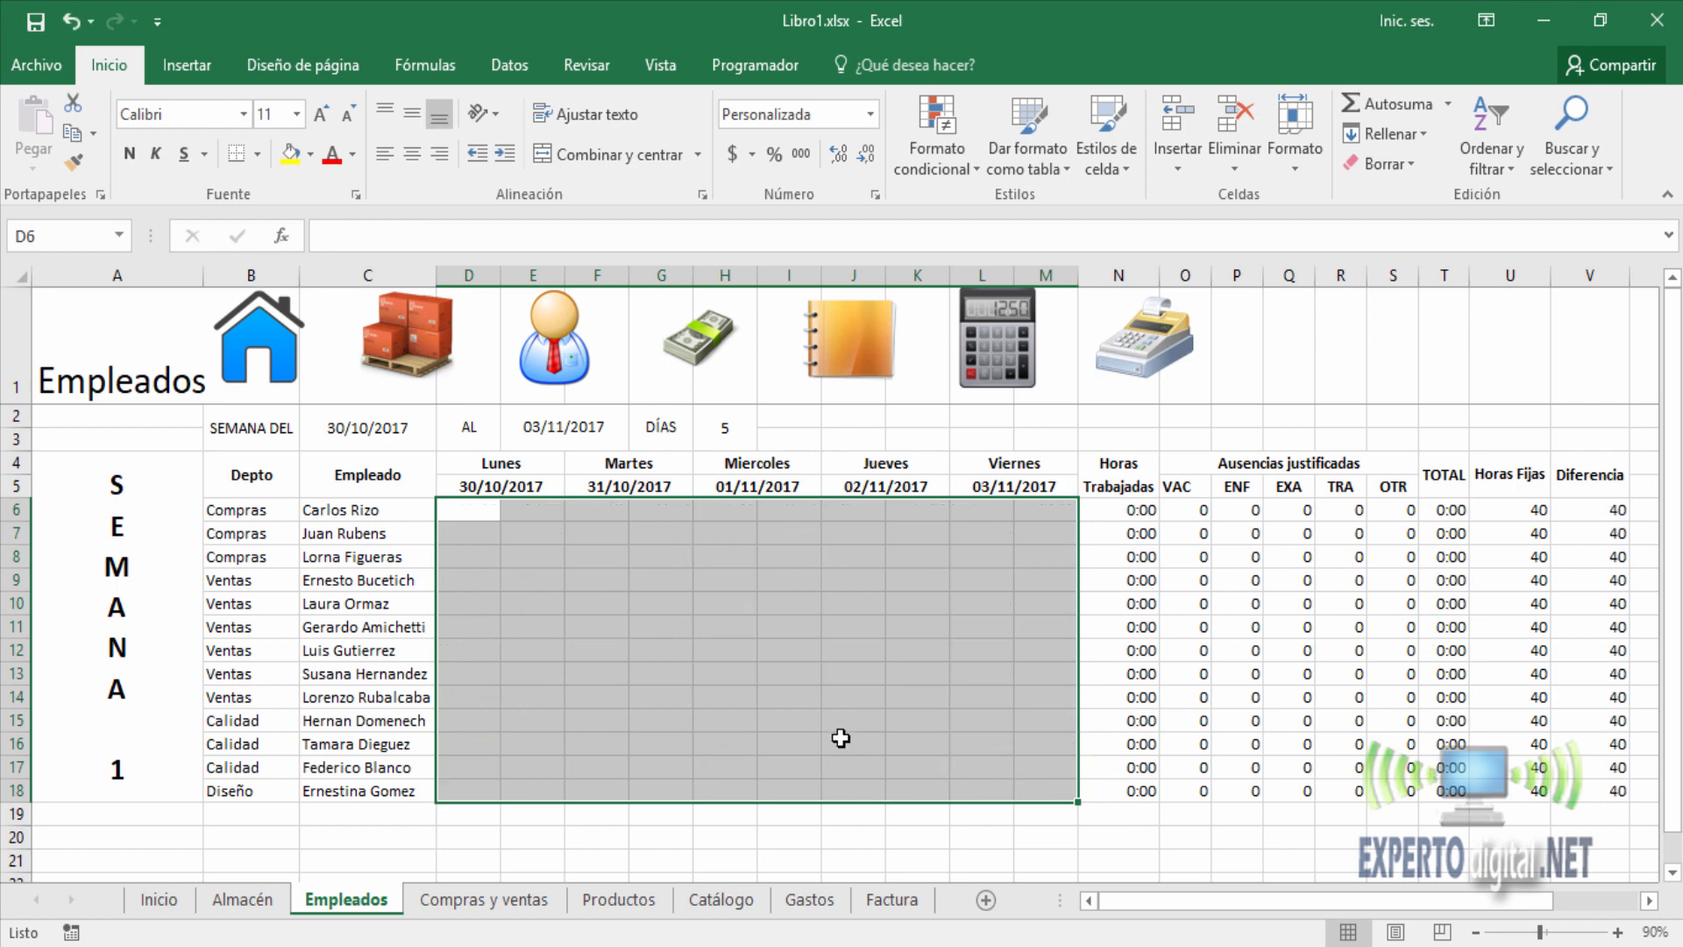
click(471, 513)
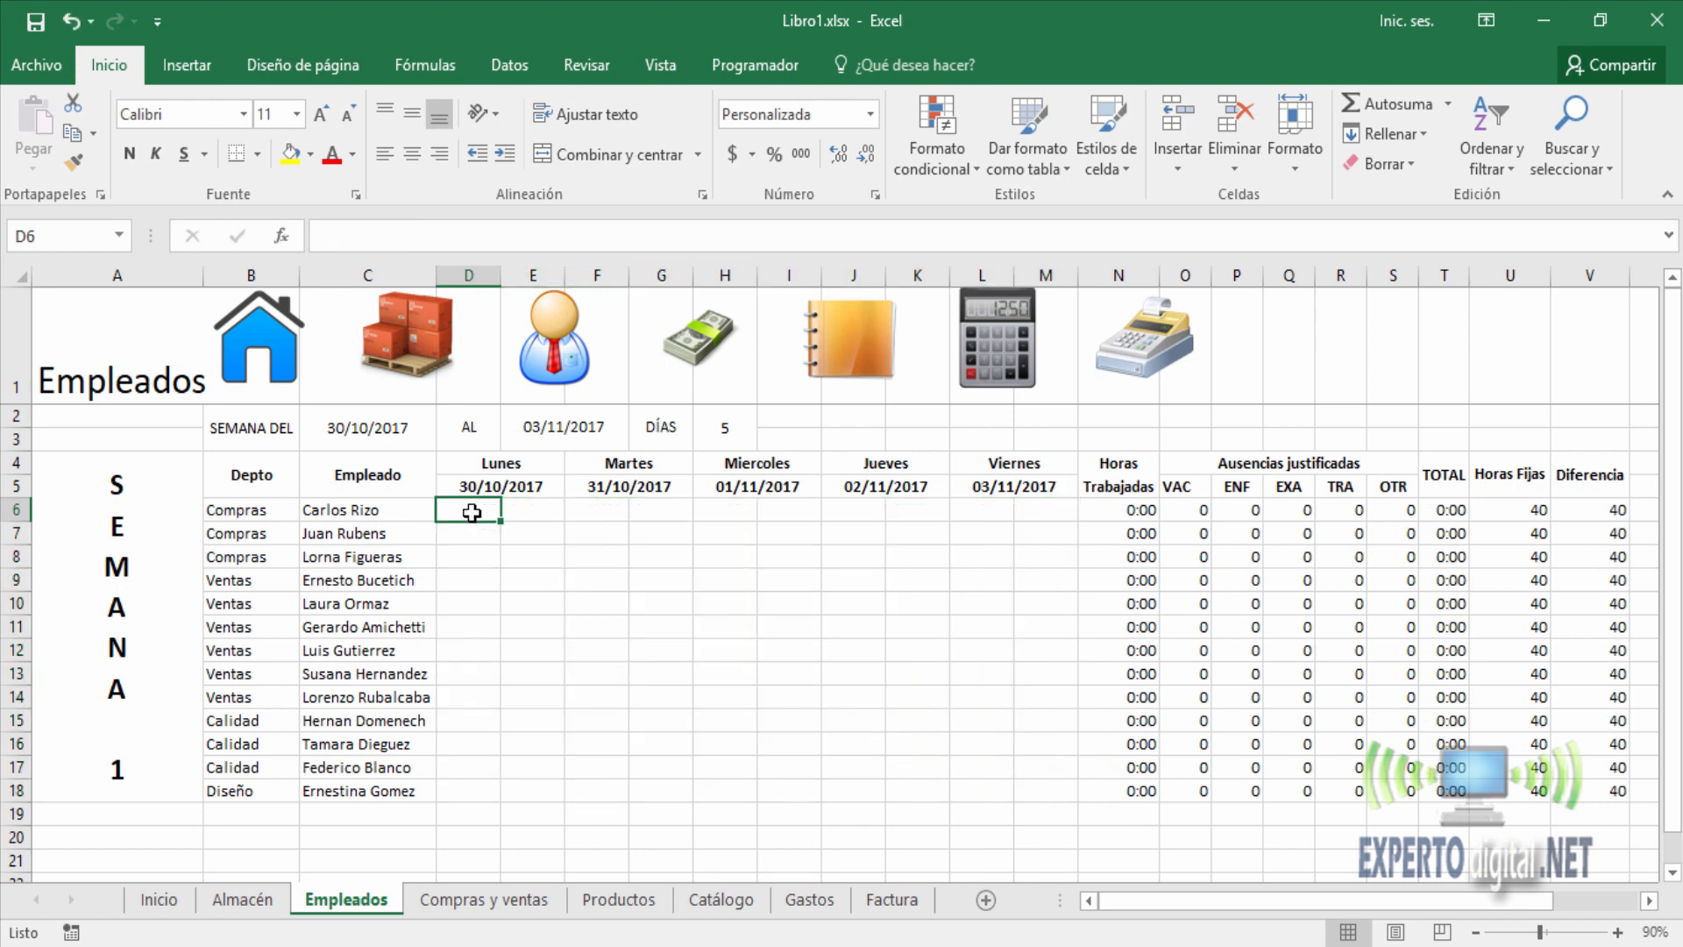
click(549, 509)
click(612, 510)
click(663, 511)
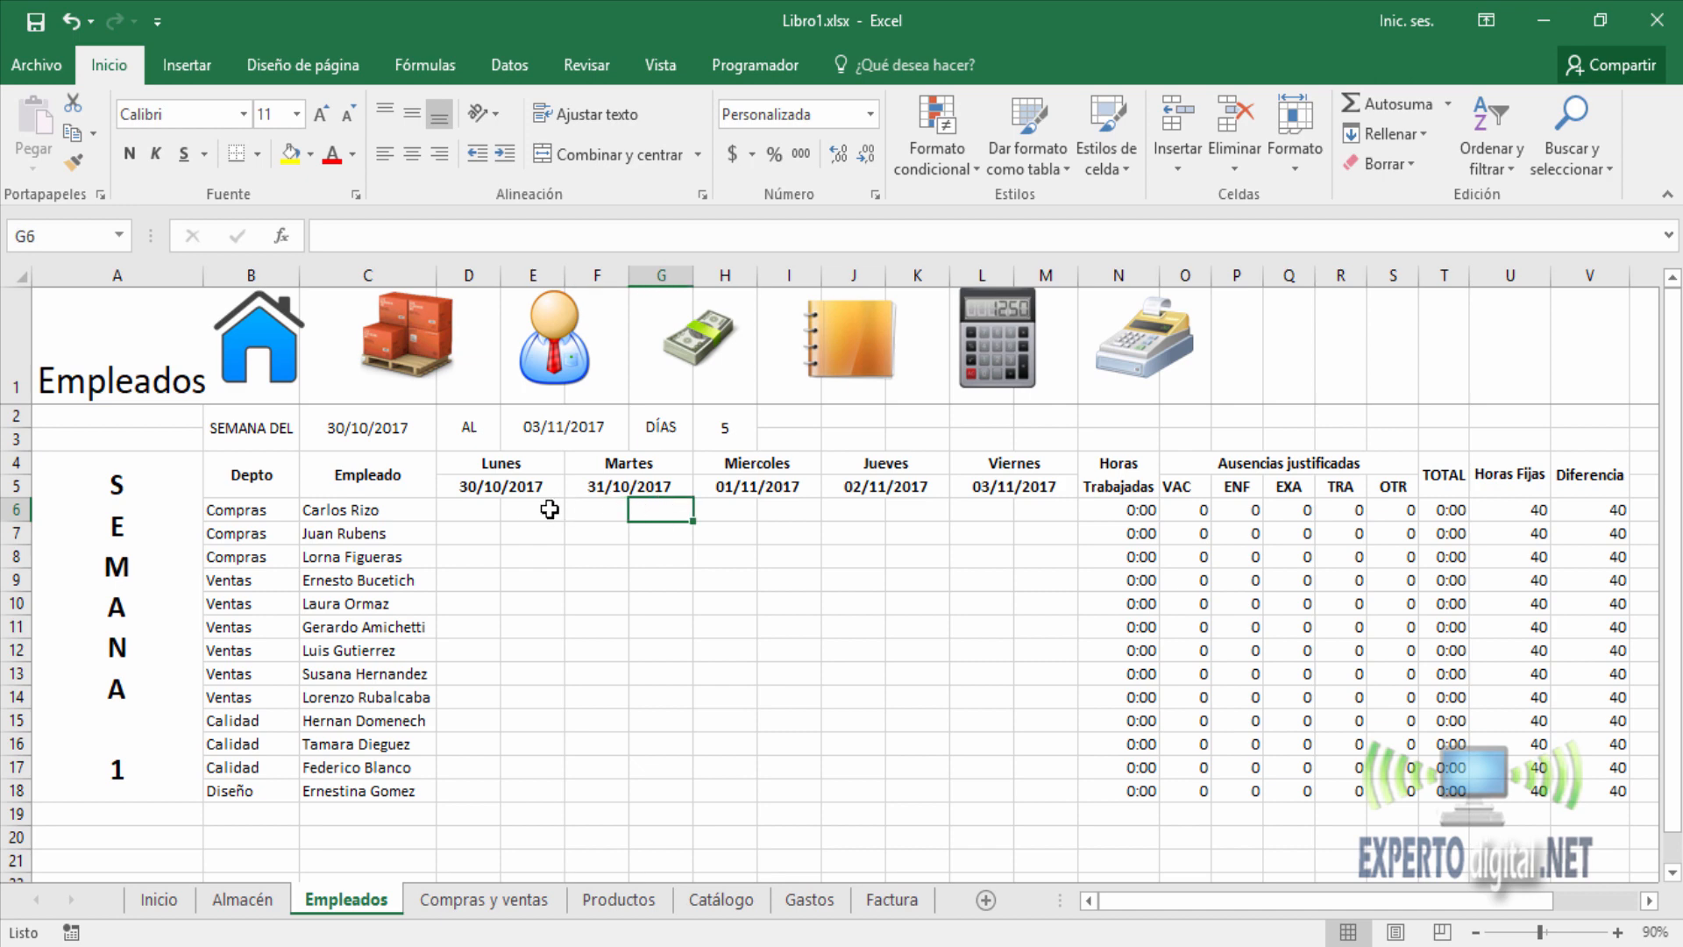
click(485, 509)
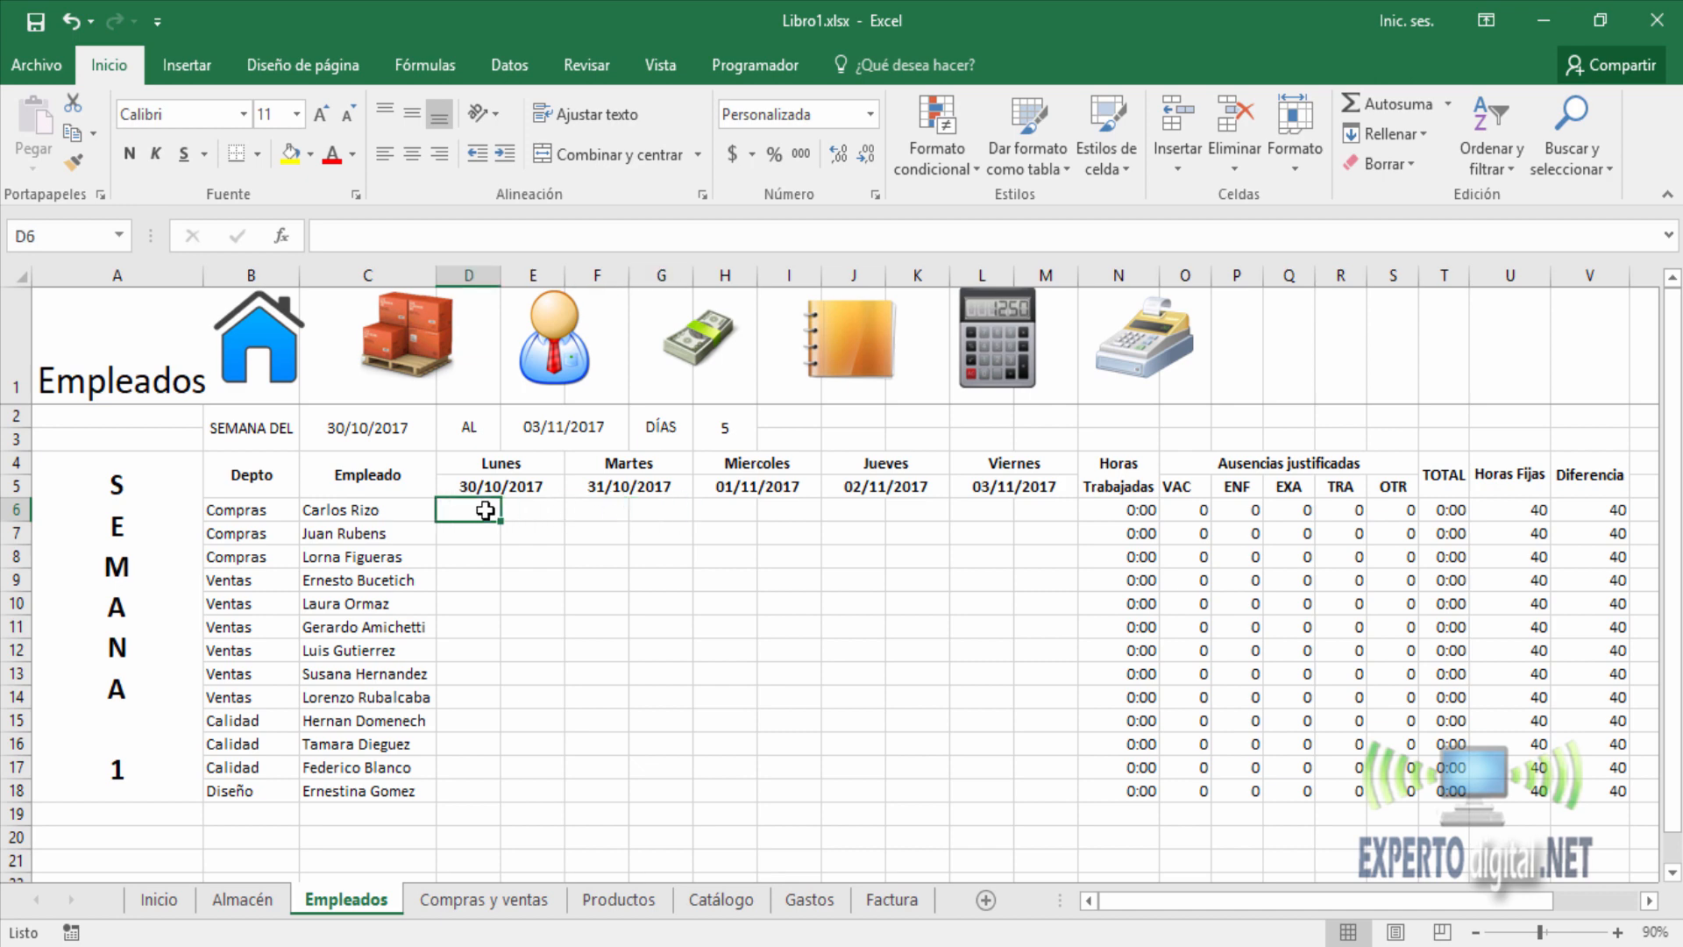